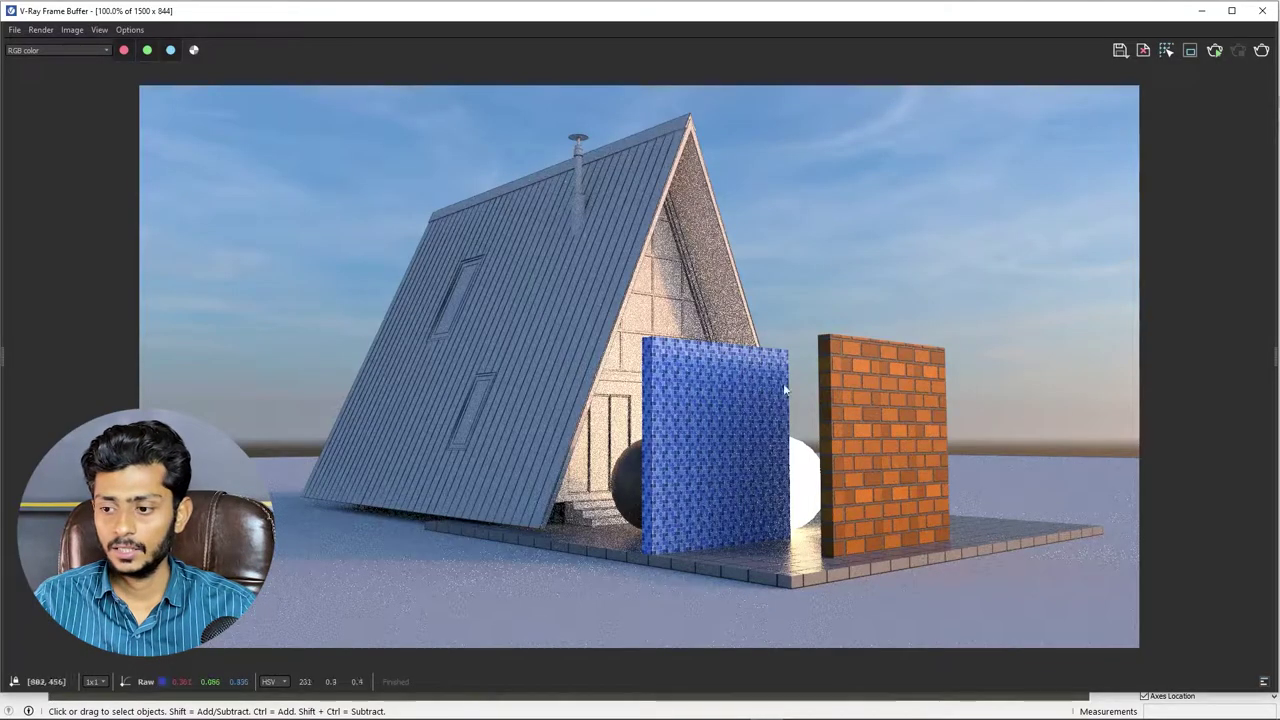
# - Zoom in on the earlier tiled and brick wall render, close it, and orbit down onto the house
pyautogui.scroll(2, 895, 416)
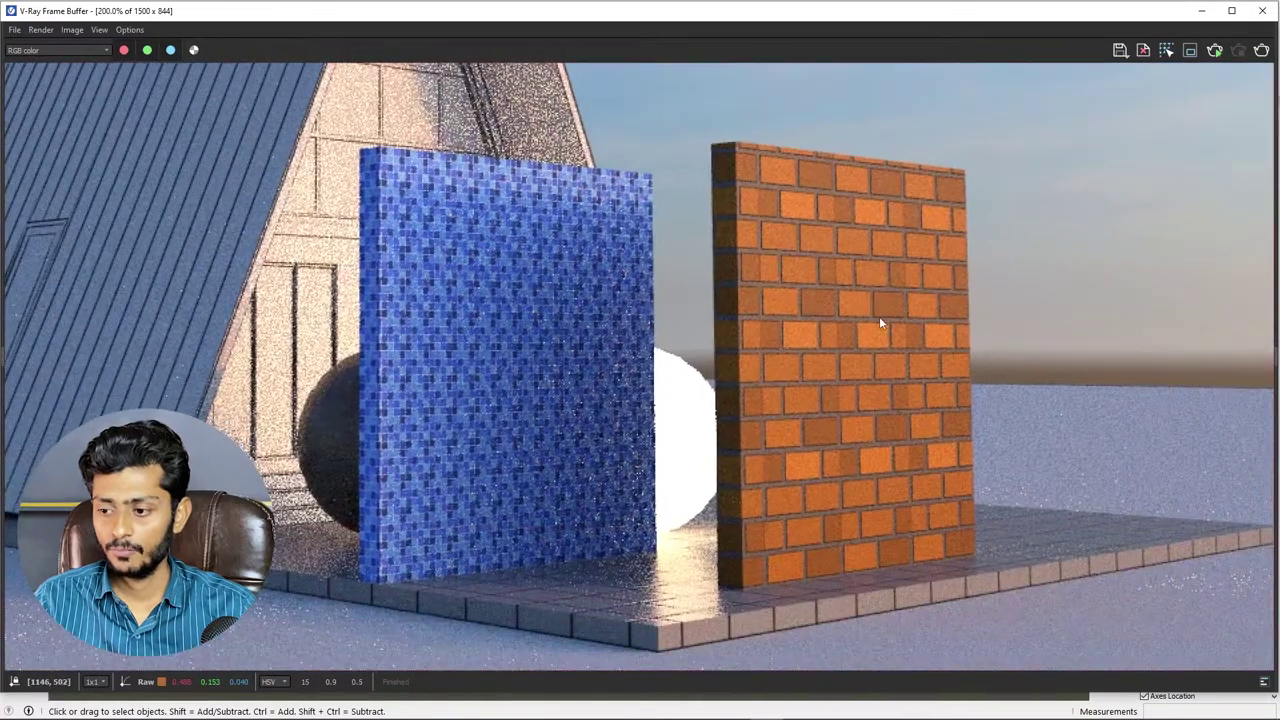
pyautogui.moveTo(882, 318); pyautogui.dragTo(862, 263, button='middle')
pyautogui.click(1268, 14)
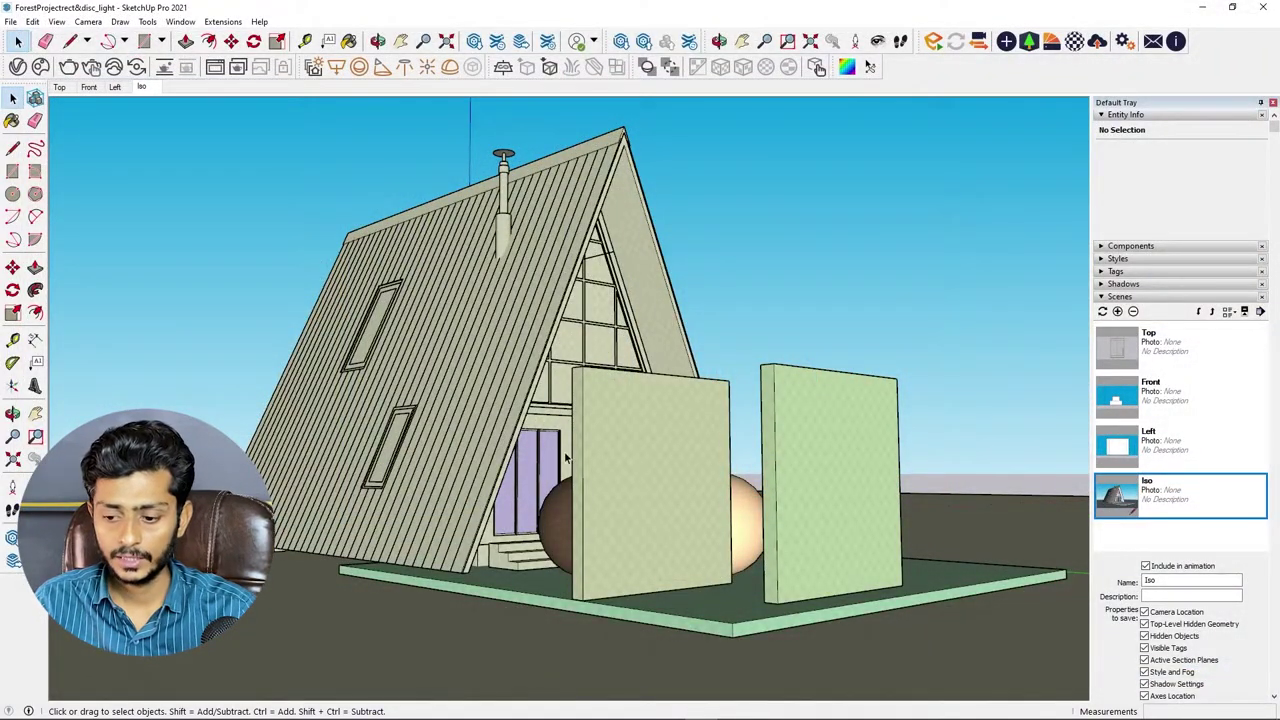
pyautogui.moveTo(361, 373)
pyautogui.mouseDown(button='middle')
pyautogui.moveTo(651, 292)
pyautogui.moveTo(800, 360)
pyautogui.mouseUp(button='middle')
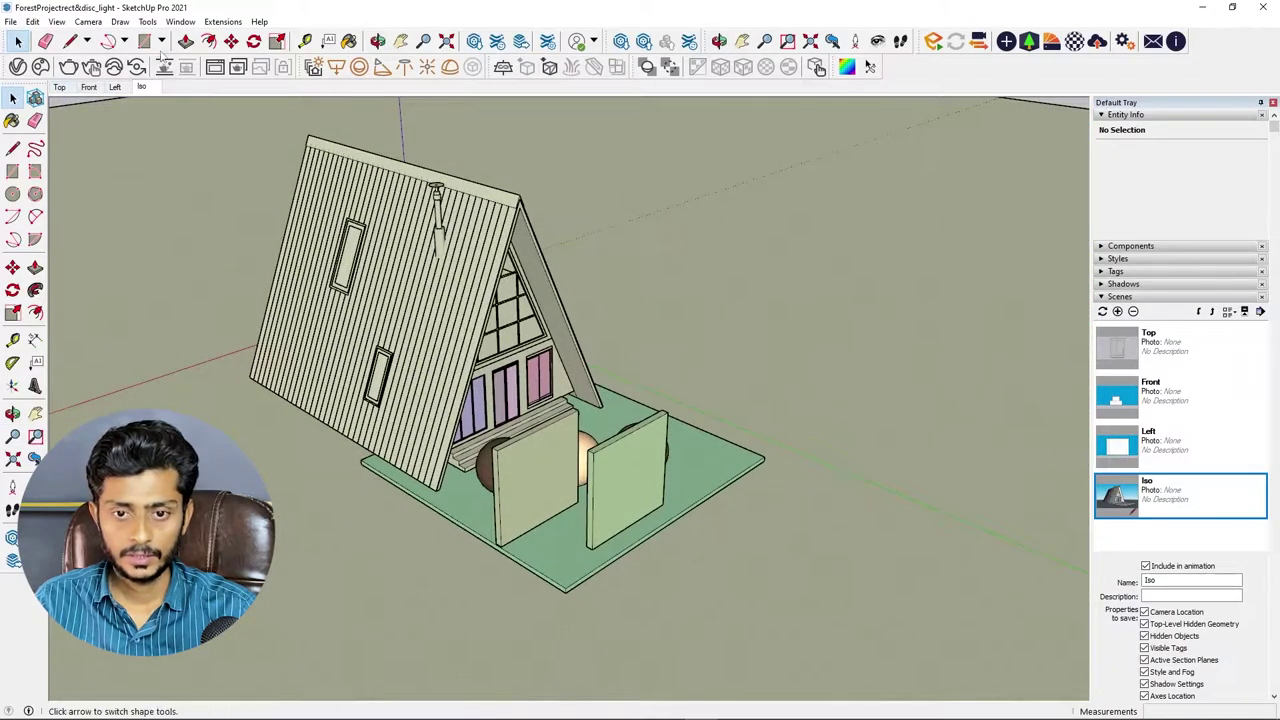
pyautogui.click(145, 44)
# - Draw a flat rectangle on the ground beside the A-frame and select it
pyautogui.click(415, 561)
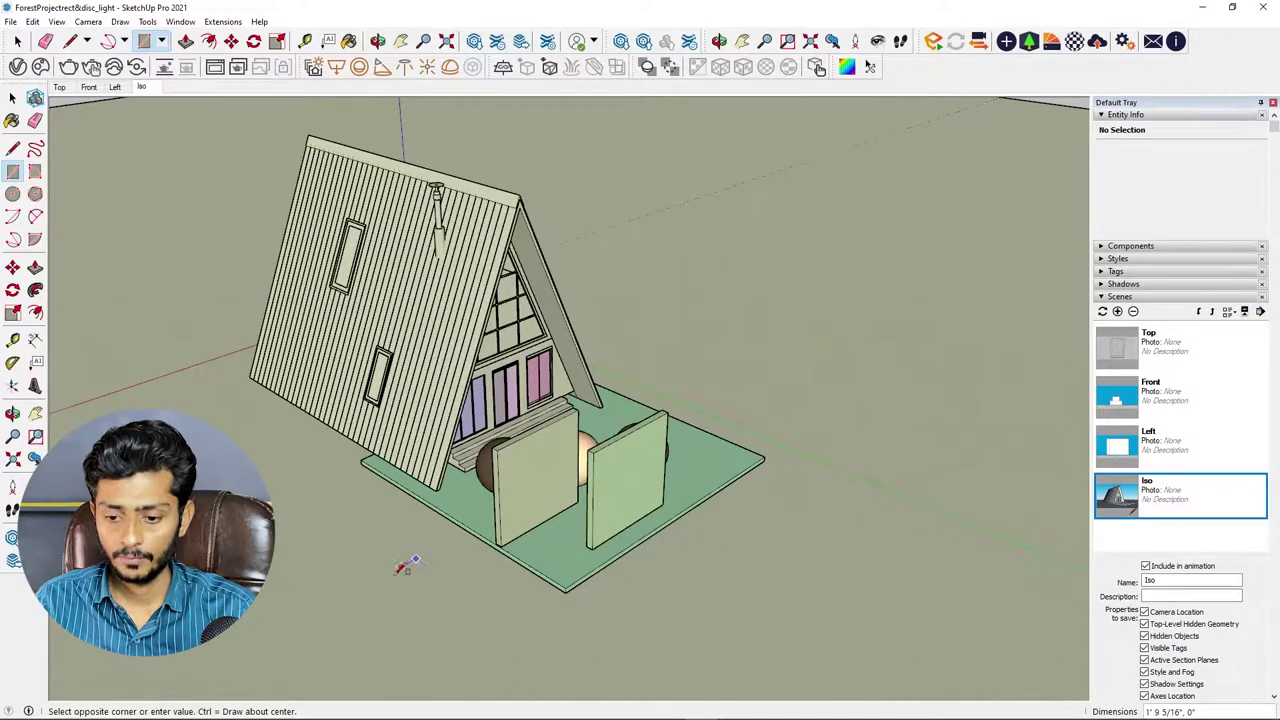
pyautogui.click(403, 668)
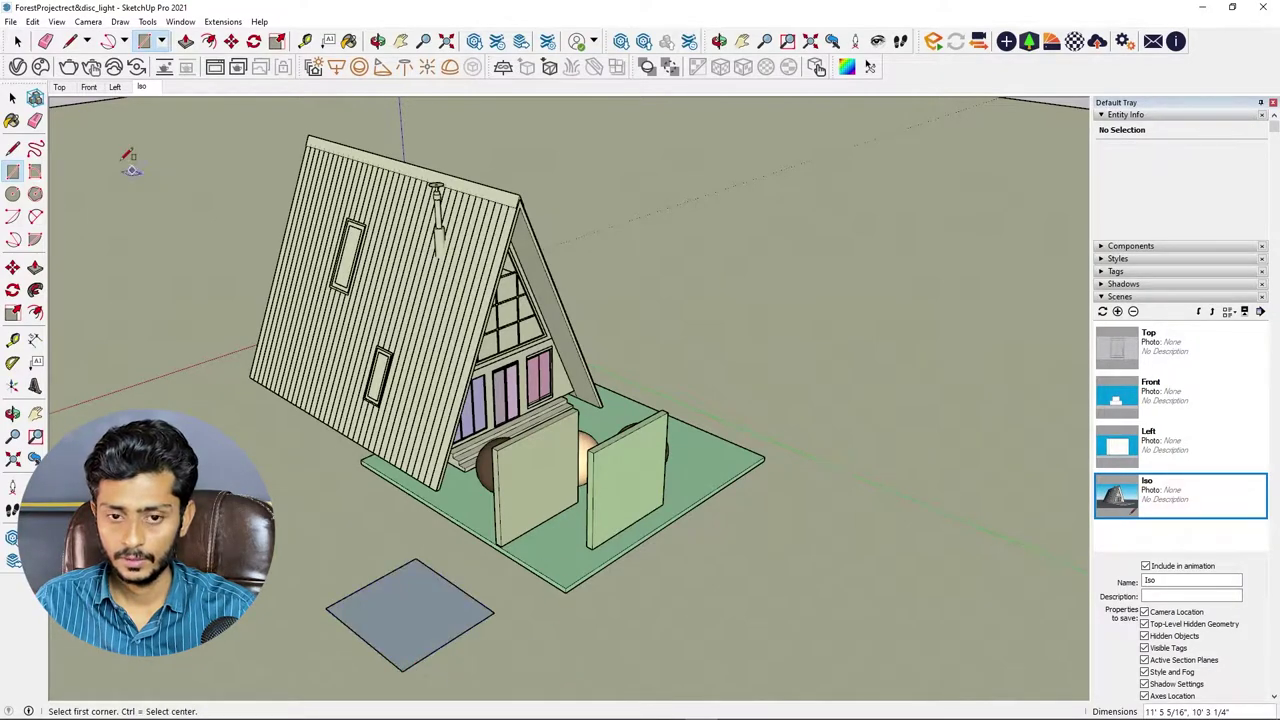
pyautogui.click(12, 97)
pyautogui.click(420, 620)
# - Rotate the rectangle 90° so it stands upright
pyautogui.press('m')
pyautogui.press('q')
pyautogui.moveTo(371, 588); pyautogui.dragTo(521, 430, button='middle')
pyautogui.click(600, 514)
pyautogui.click(545, 542)
pyautogui.write('90')
pyautogui.press('Return')
# - Move the upright panel further back and turn it to face the view
pyautogui.press('m')
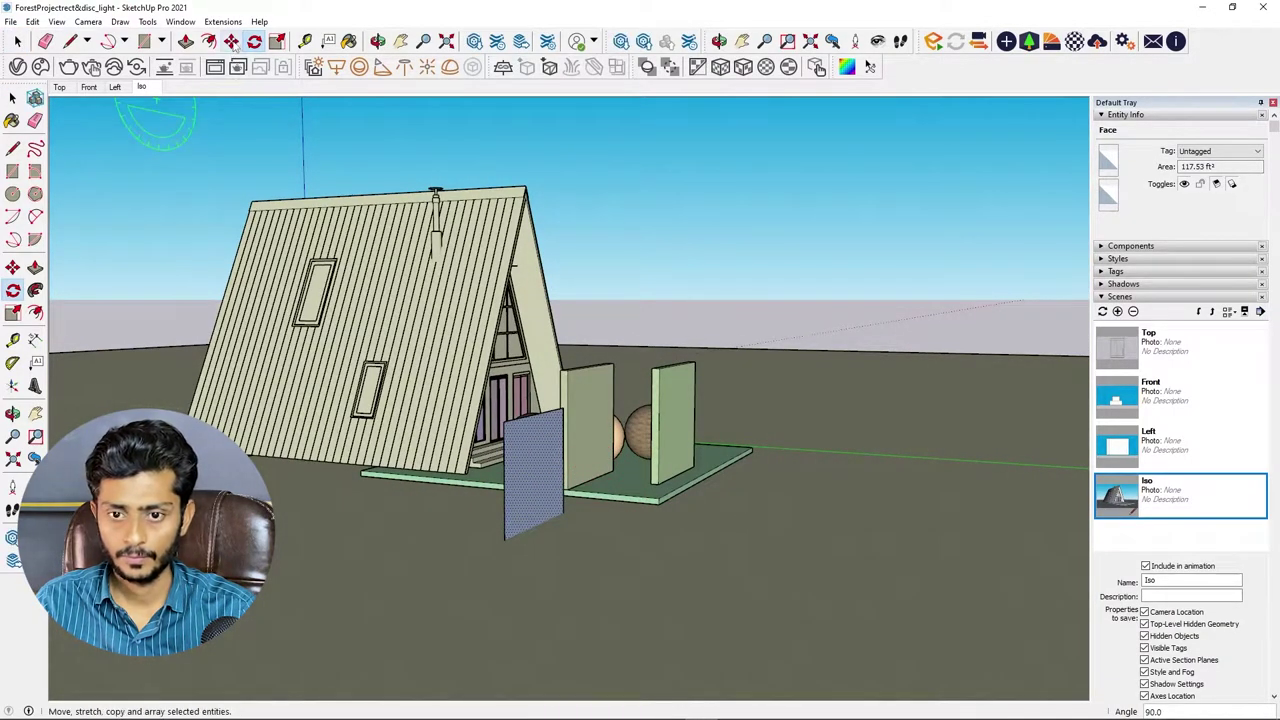
pyautogui.click(534, 530)
pyautogui.click(534, 510)
pyautogui.press('q')
pyautogui.click(596, 521)
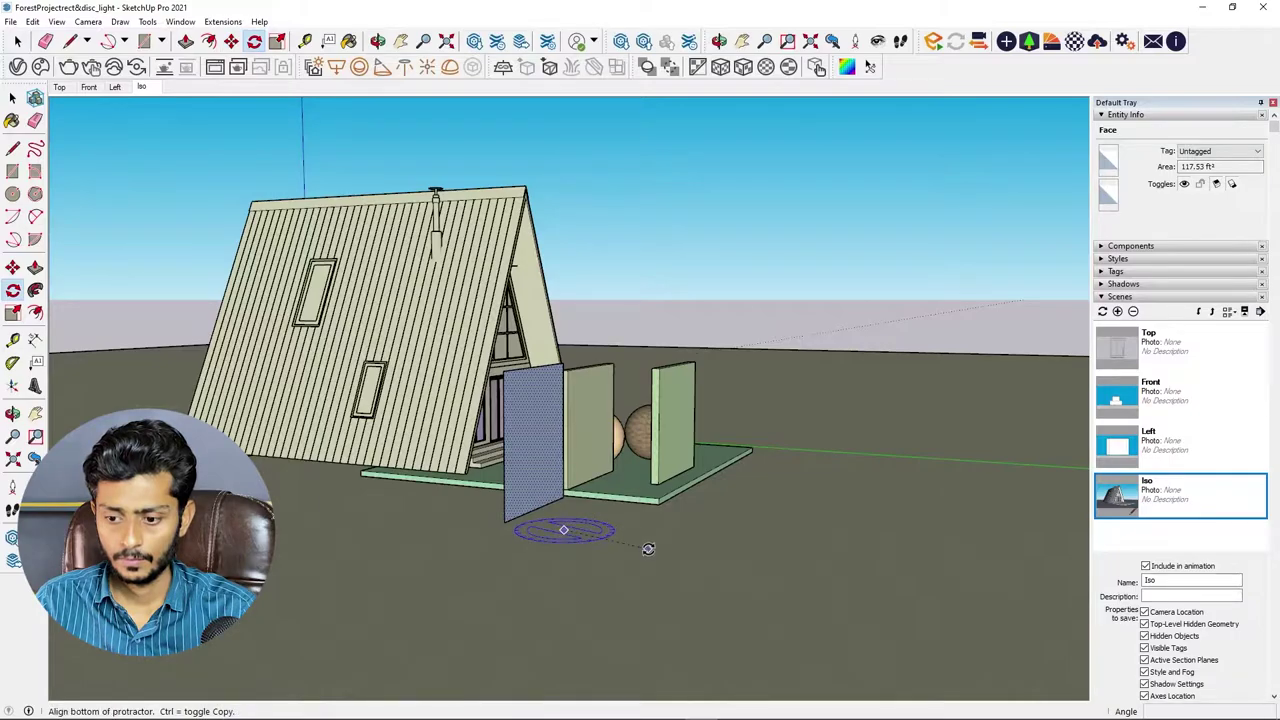
pyautogui.click(646, 548)
pyautogui.click(655, 362)
pyautogui.click(10, 97)
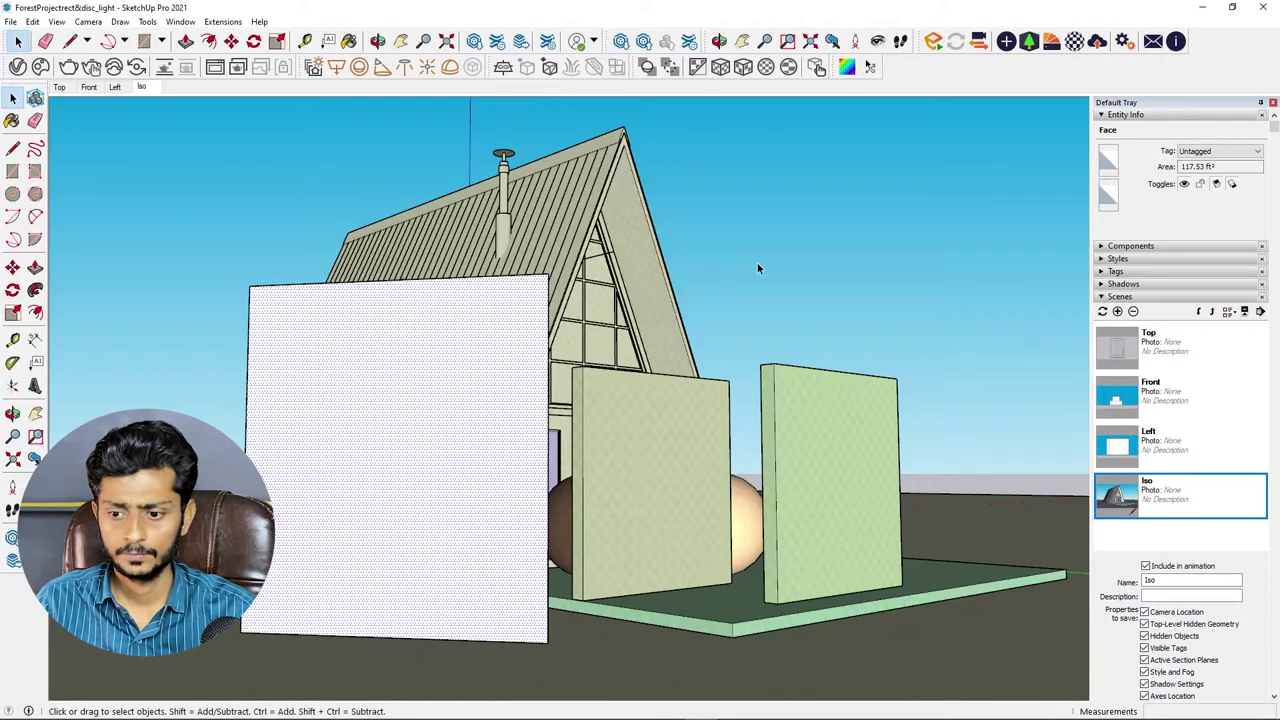
# - Render the scene showing the new untextured panel, then close the frame buffer
pyautogui.click(213, 66)
pyautogui.click(1216, 52)
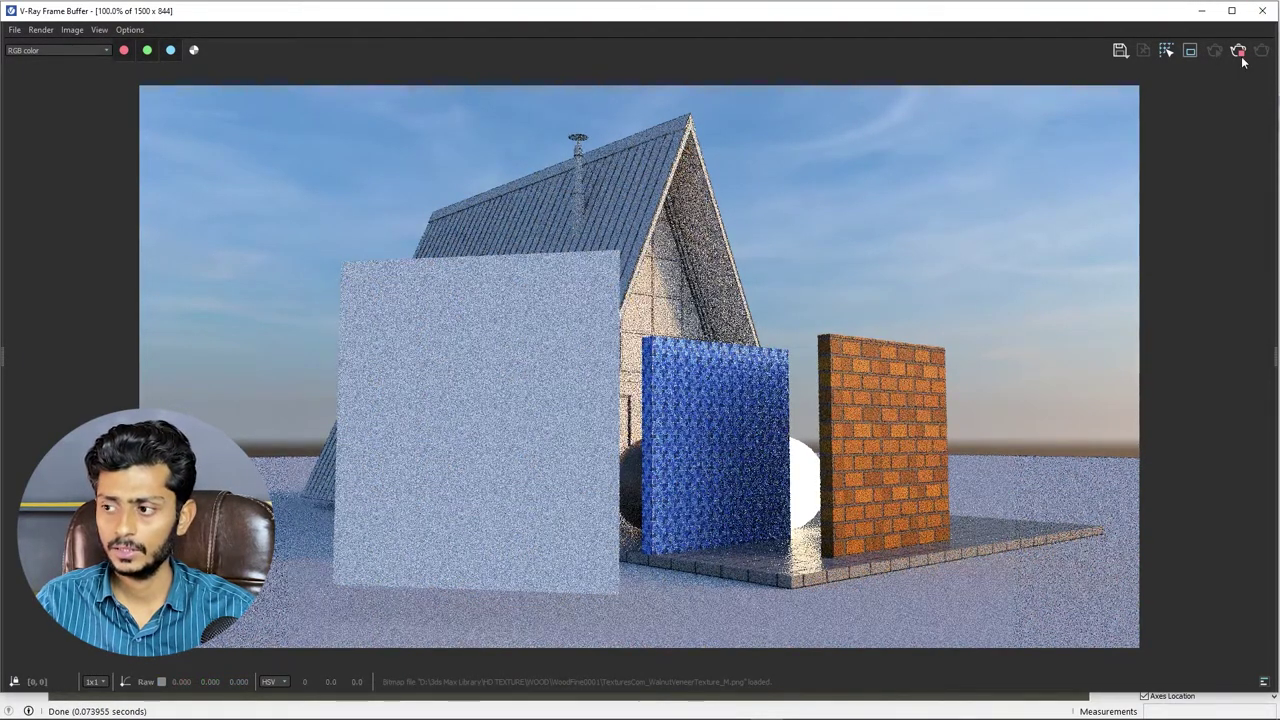
pyautogui.click(1262, 11)
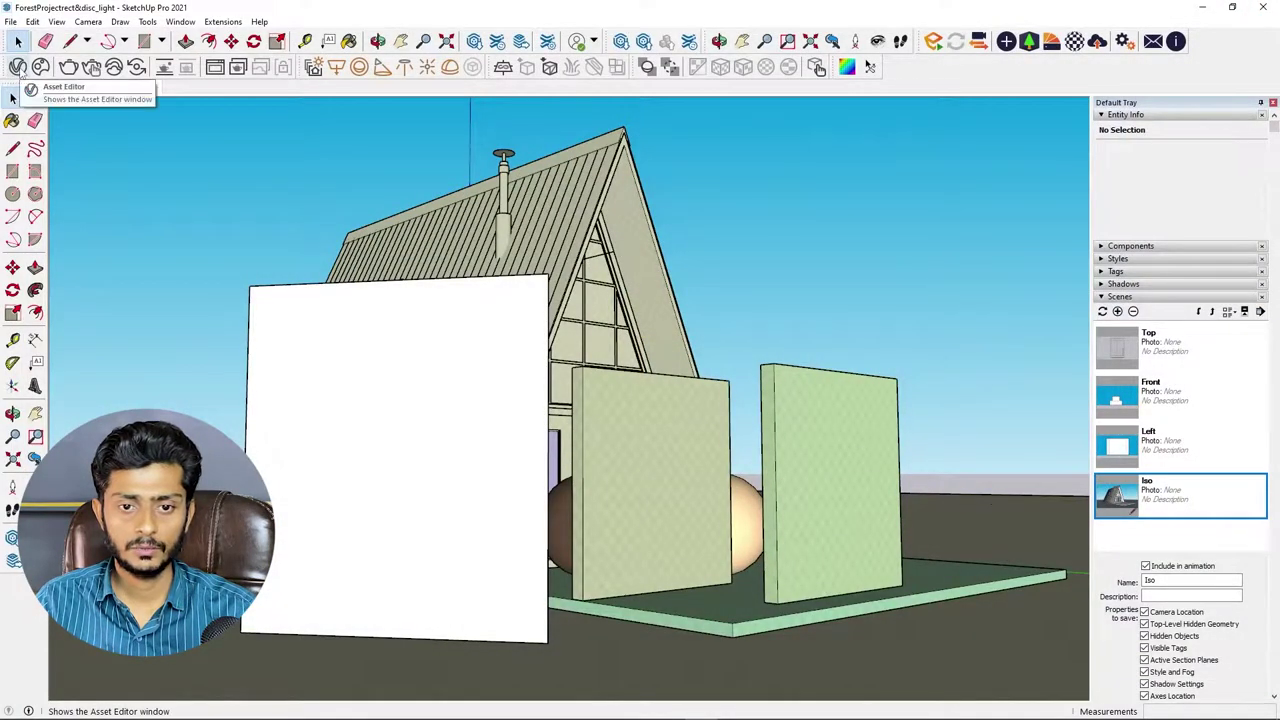
# - Create a Generic material in the V-Ray Asset Editor, keeping the name Generic#9
pyautogui.click(17, 66)
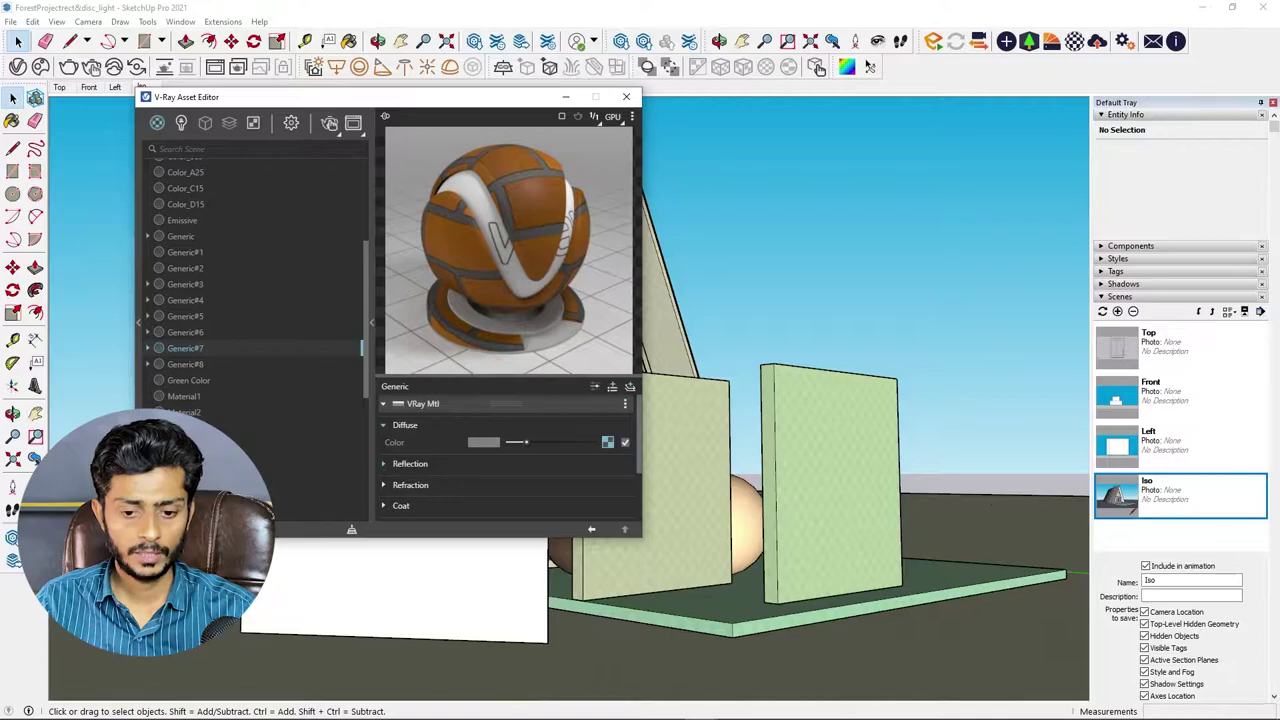
pyautogui.rightClick(240, 296)
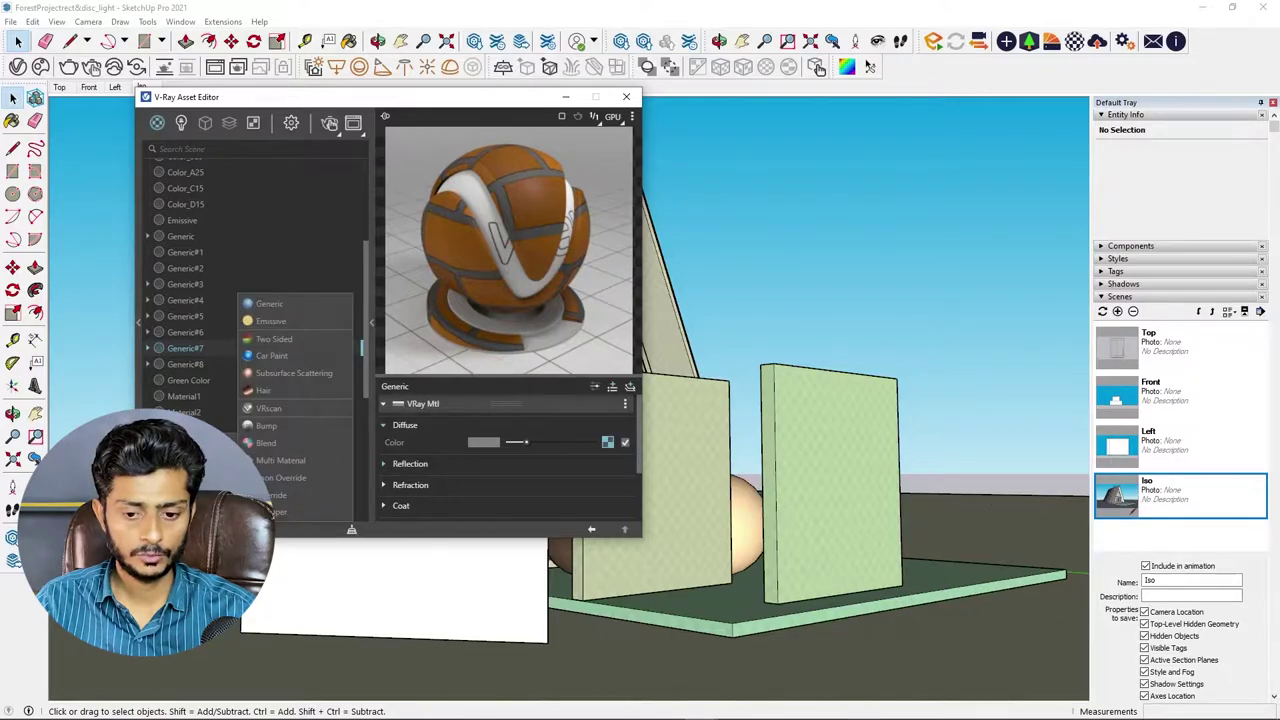
pyautogui.click(289, 304)
pyautogui.rightClick(190, 384)
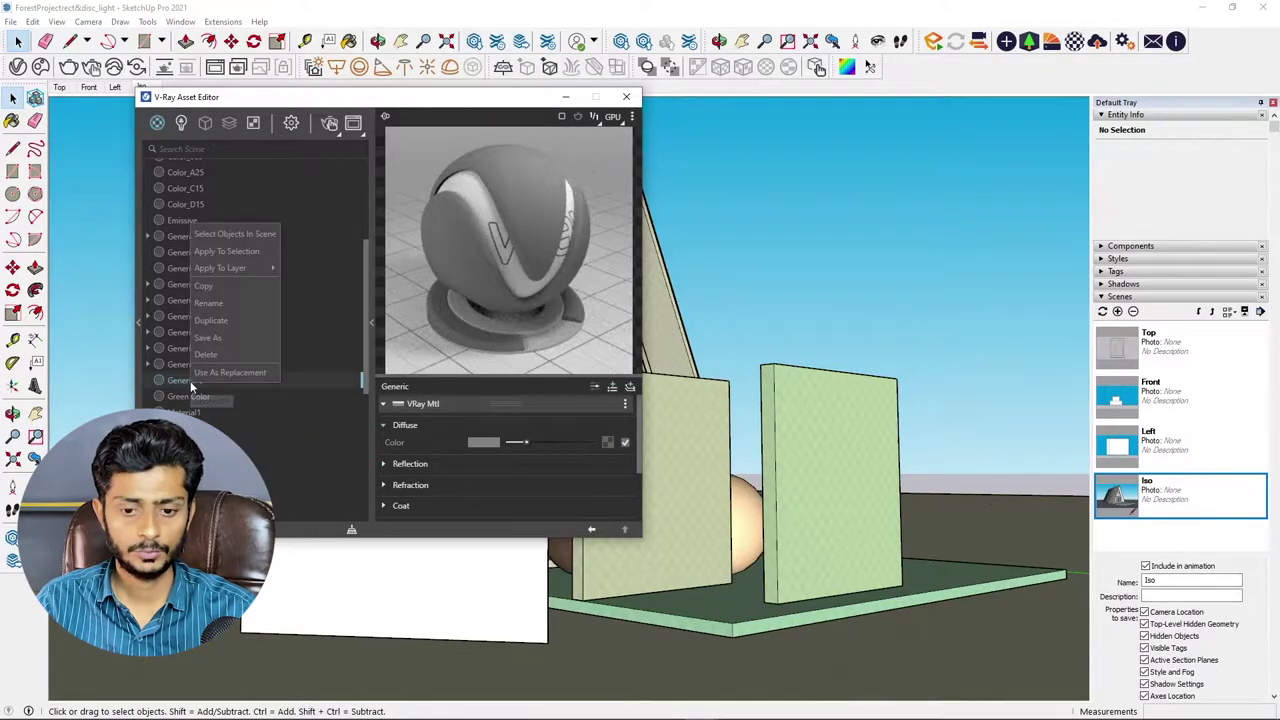
pyautogui.click(368, 358)
pyautogui.scroll(-1, 366, 358)
pyautogui.rightClick(196, 352)
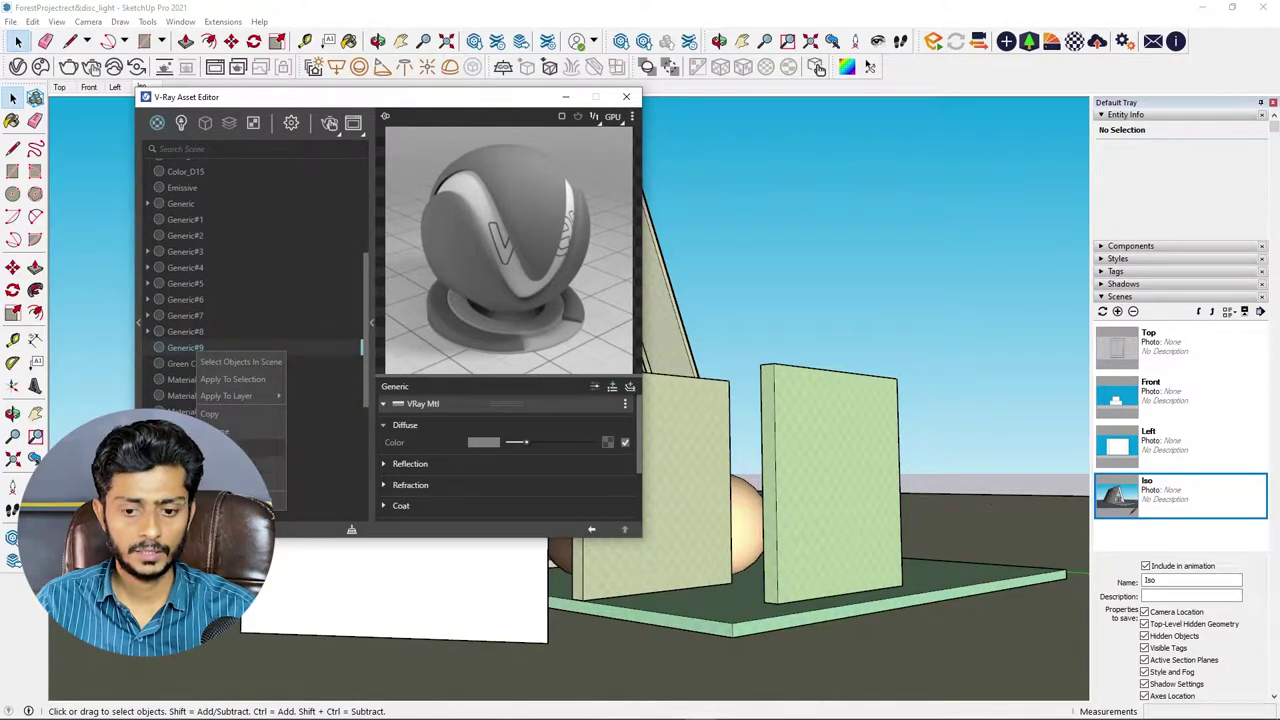
pyautogui.doubleClick(190, 347)
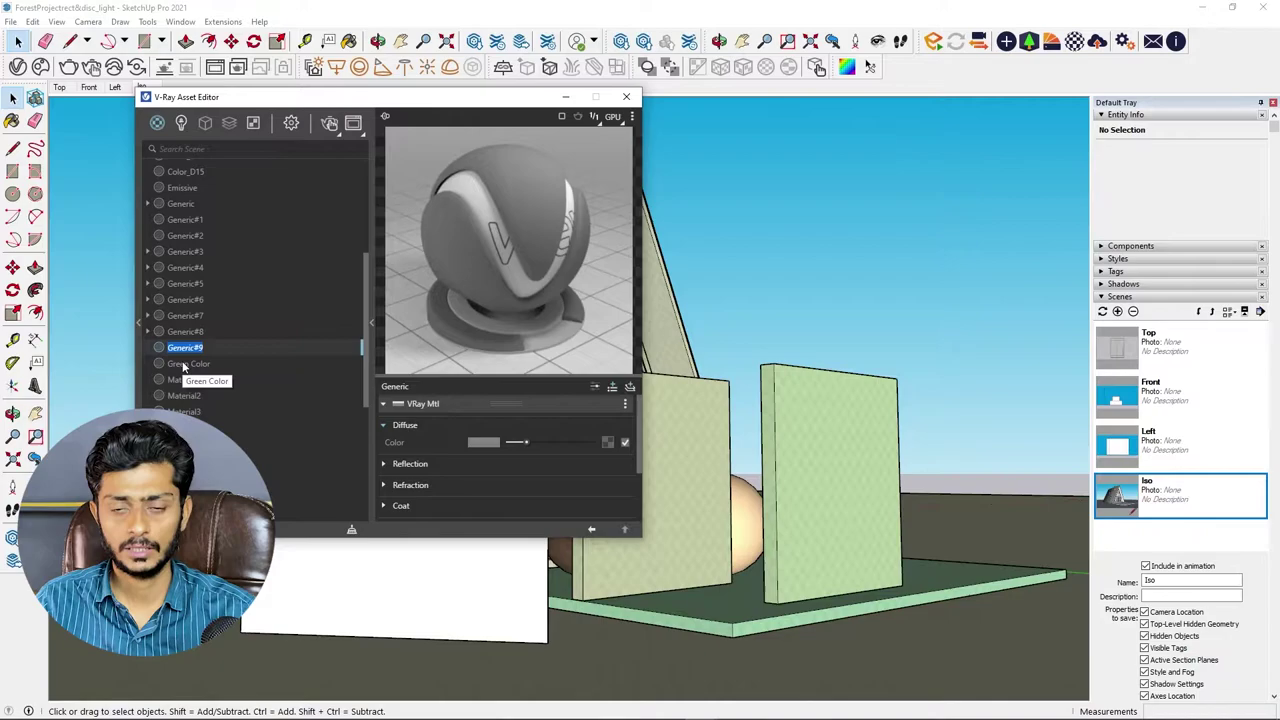
pyautogui.scroll(-1, 368, 353)
pyautogui.click(192, 340)
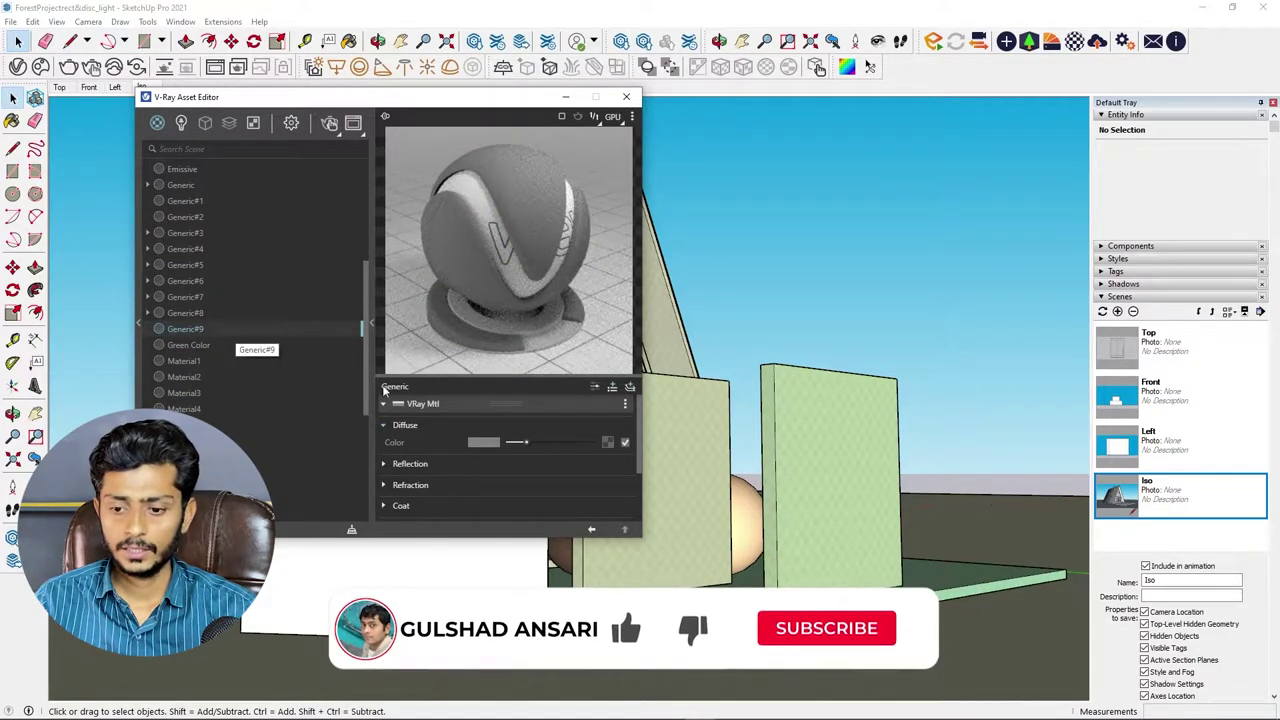
# - Check Generic#9's diffuse colour picker and diffuse texture options without changing them
pyautogui.click(491, 445)
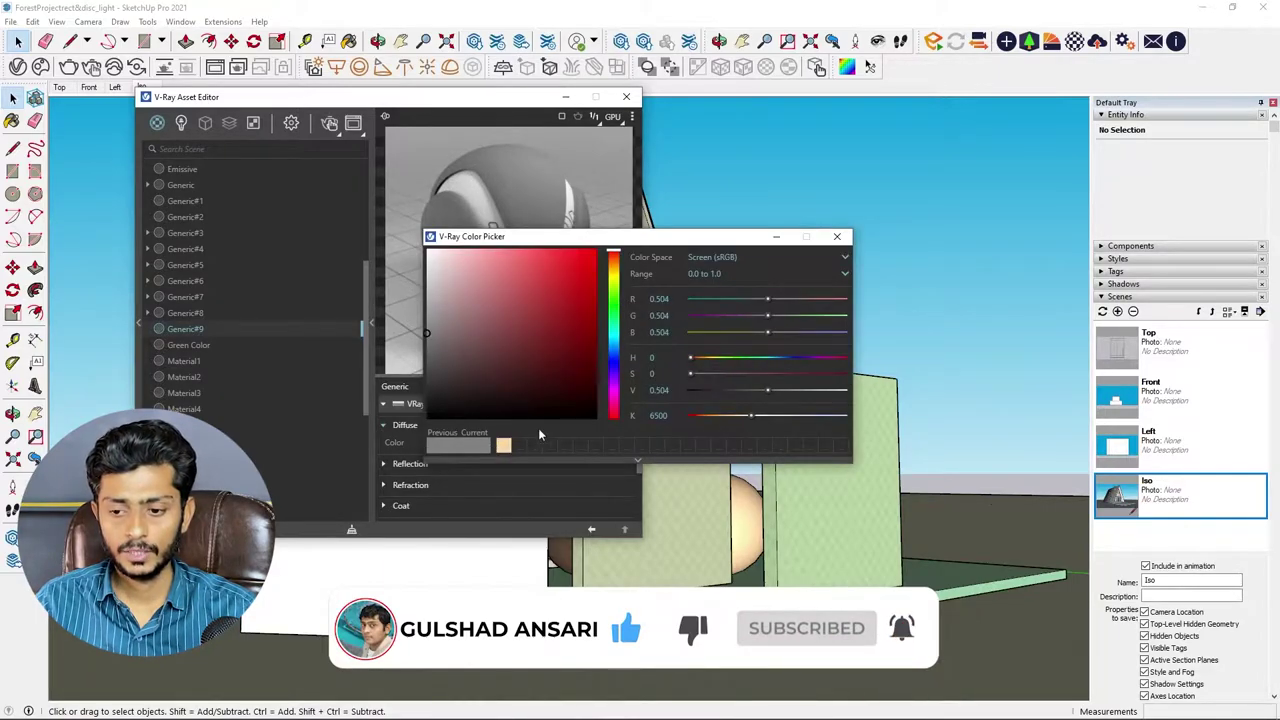
pyautogui.click(891, 243)
pyautogui.click(607, 442)
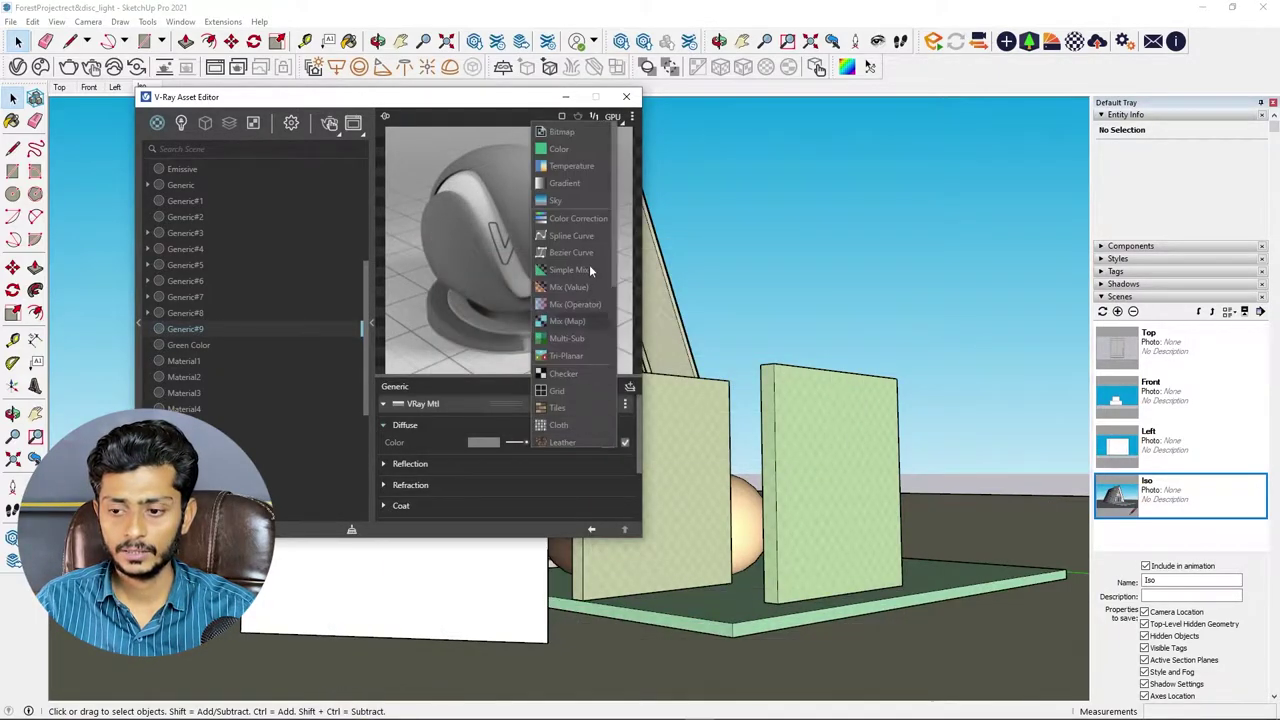
pyautogui.click(637, 442)
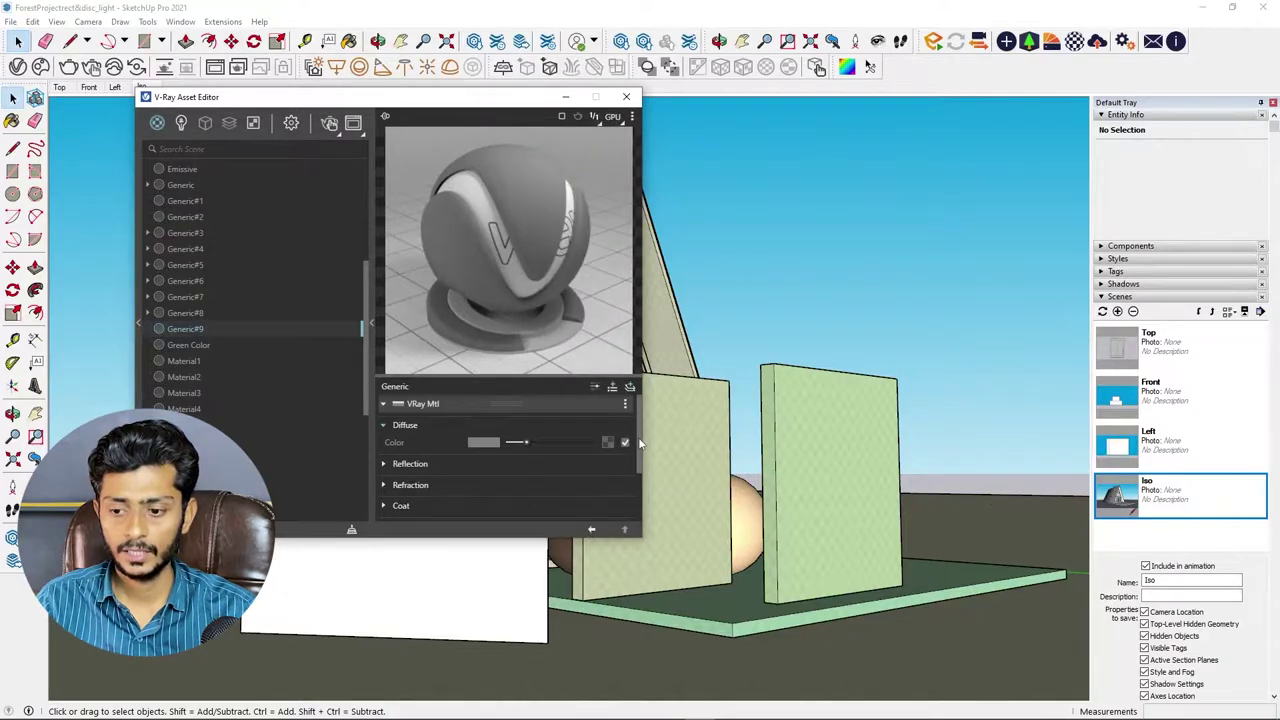
pyautogui.moveTo(637, 442); pyautogui.dragTo(639, 457)
# - Look over the Reflection and Refraction rollouts, then bring up the Opacity texture types
pyautogui.click(396, 432)
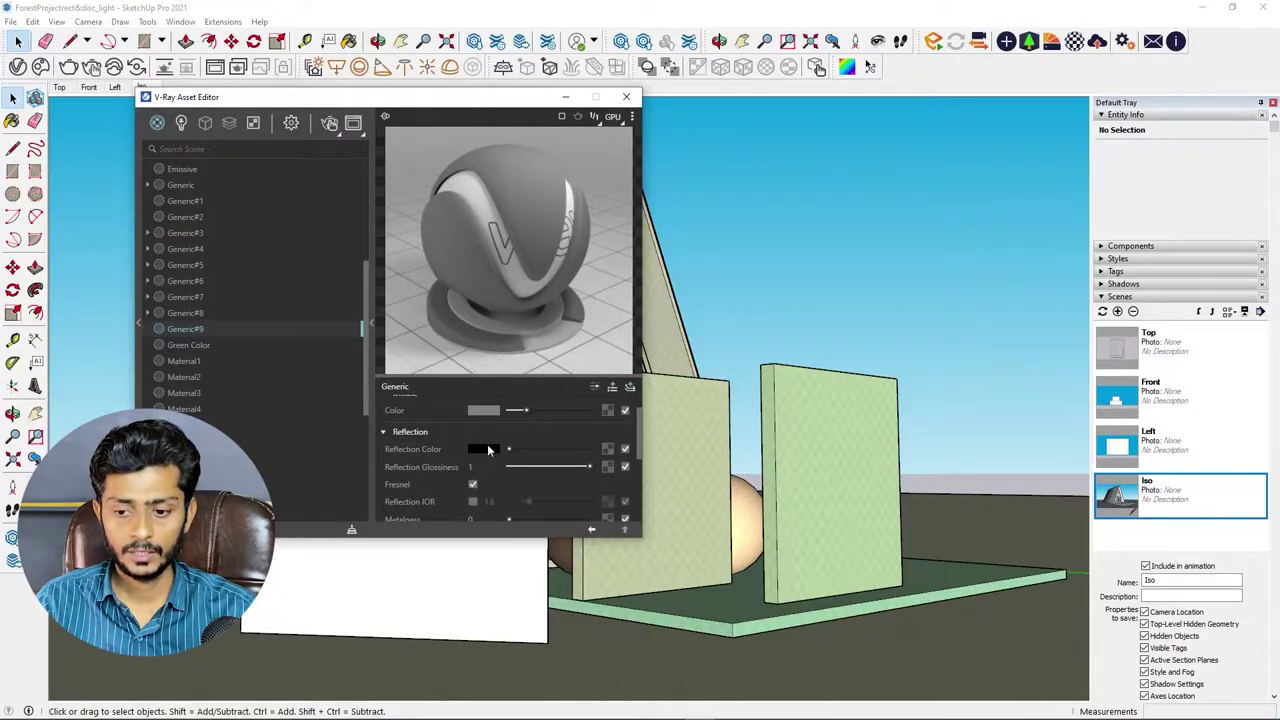
pyautogui.click(400, 433)
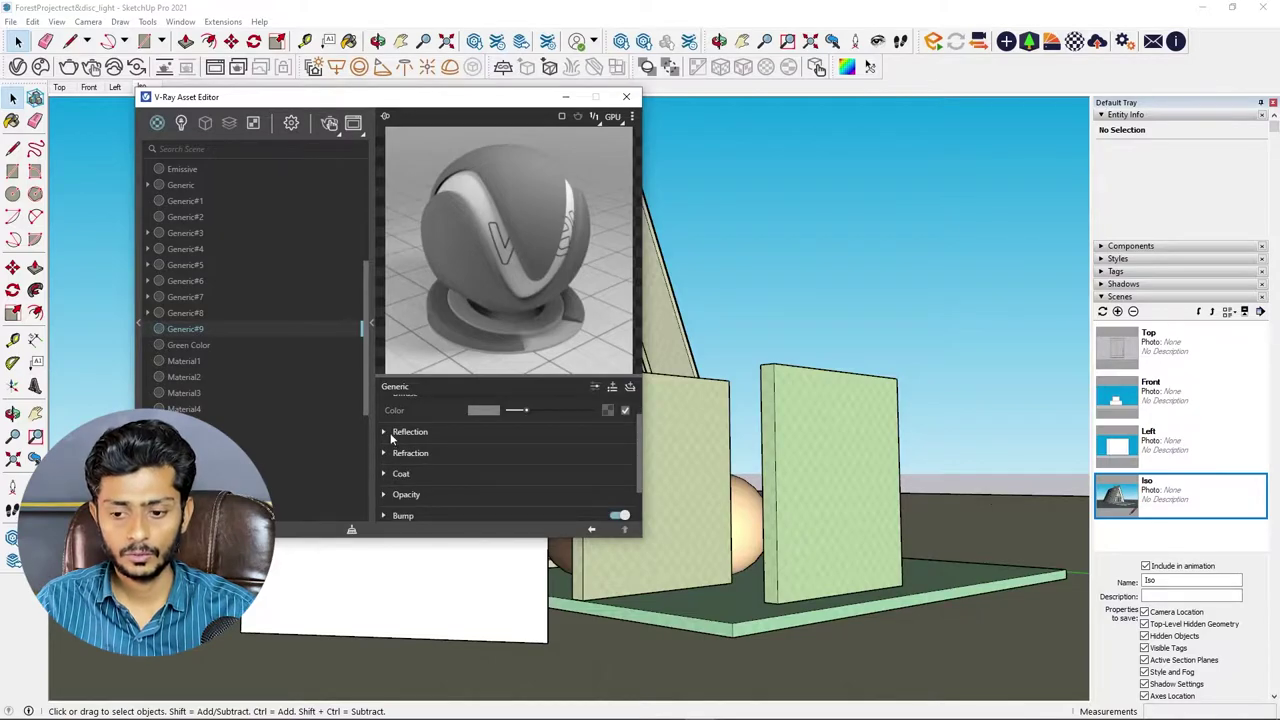
pyautogui.click(392, 434)
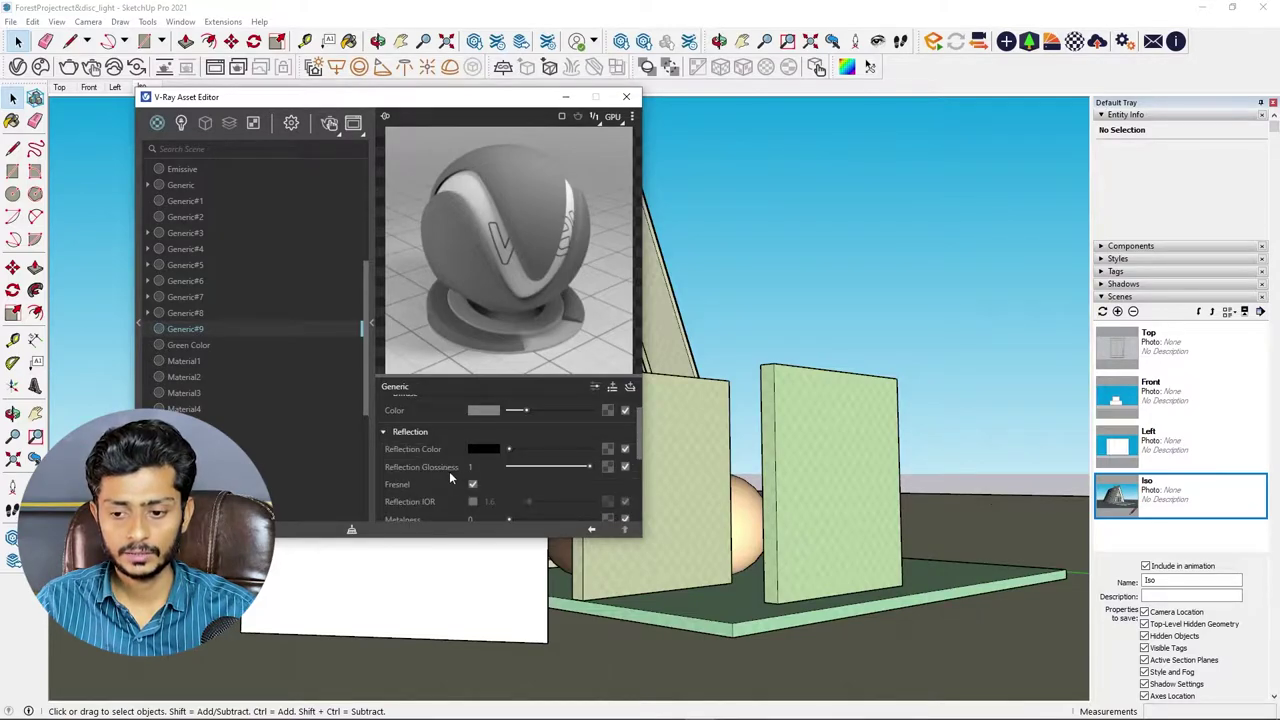
pyautogui.click(386, 436)
pyautogui.click(385, 455)
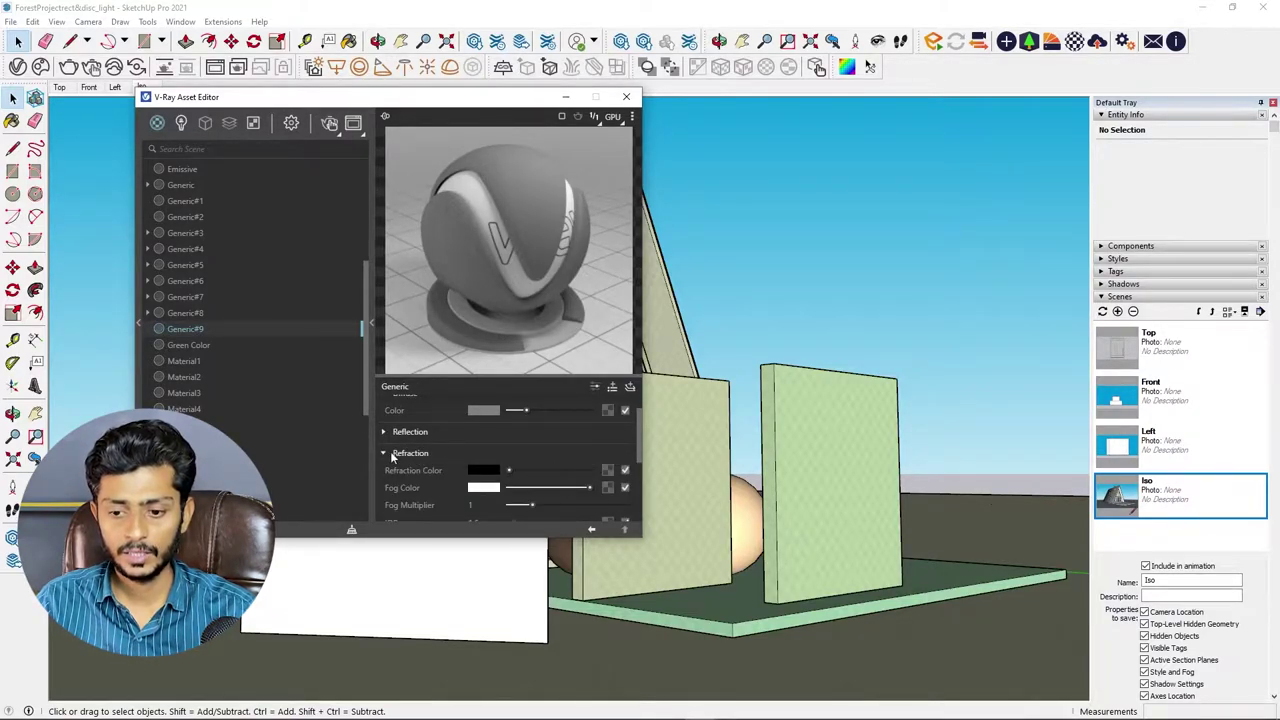
pyautogui.click(392, 454)
pyautogui.moveTo(639, 463); pyautogui.dragTo(643, 500)
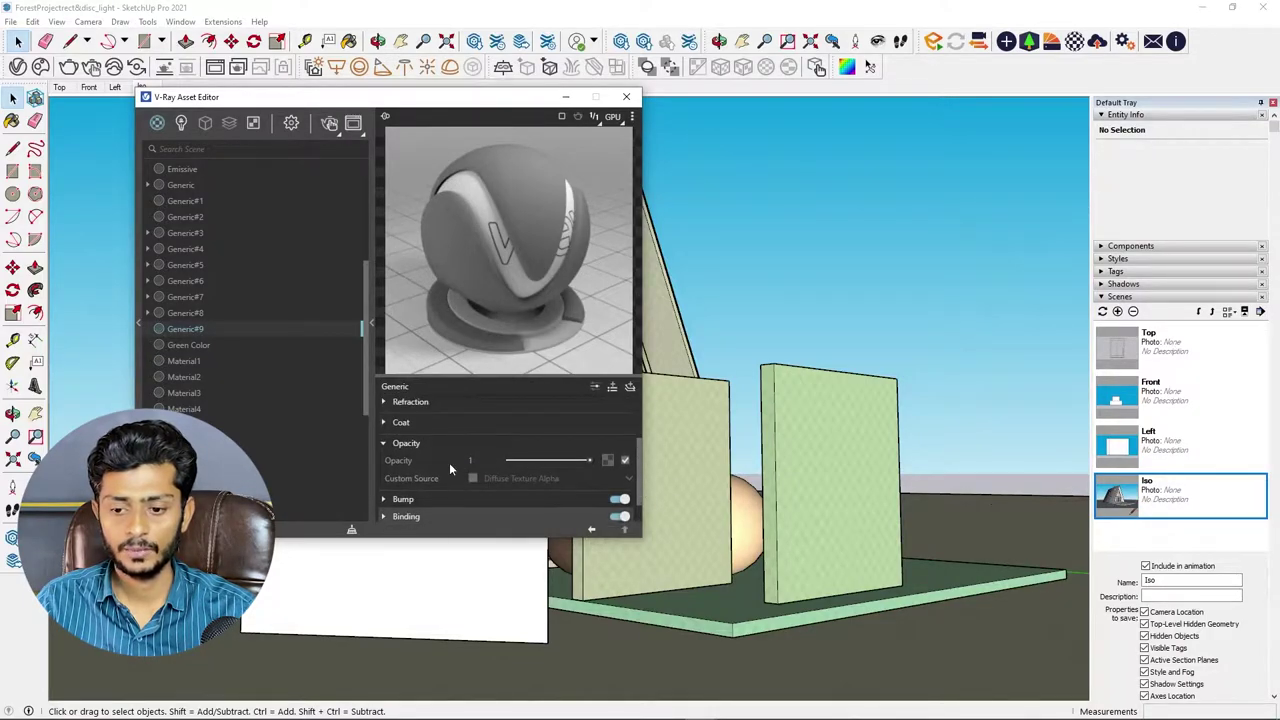
pyautogui.moveTo(585, 478)
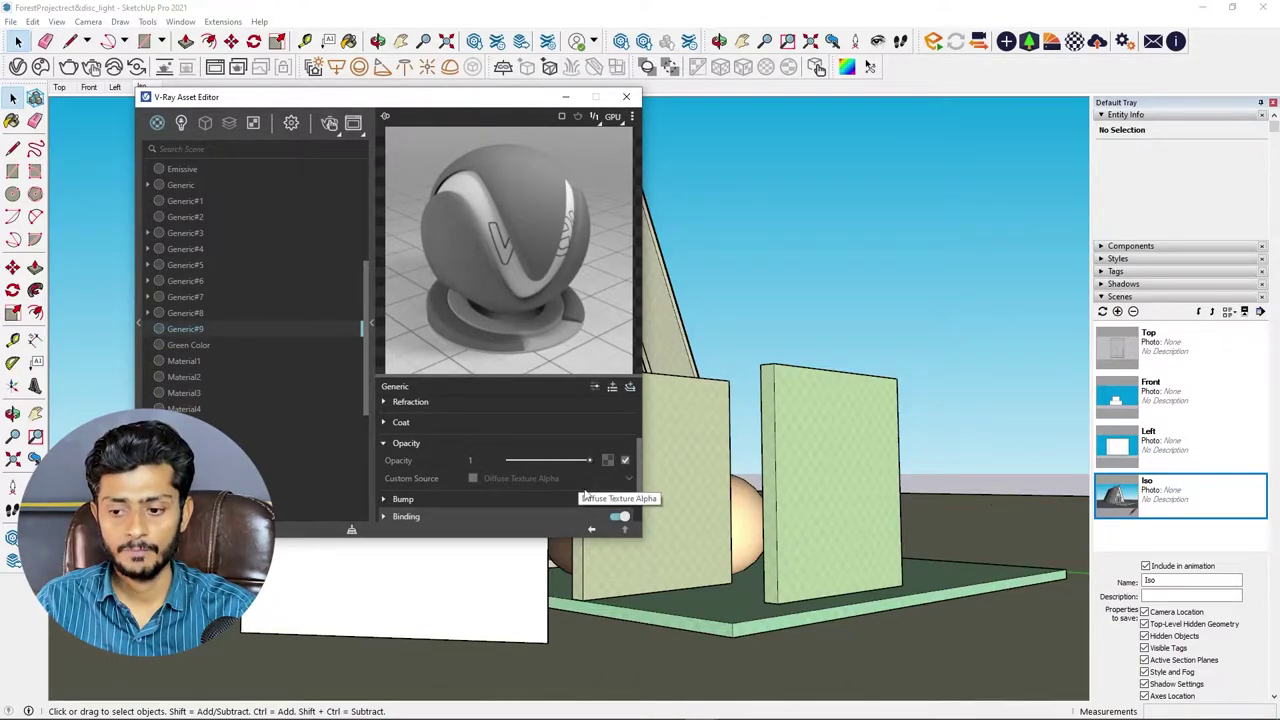
pyautogui.click(607, 461)
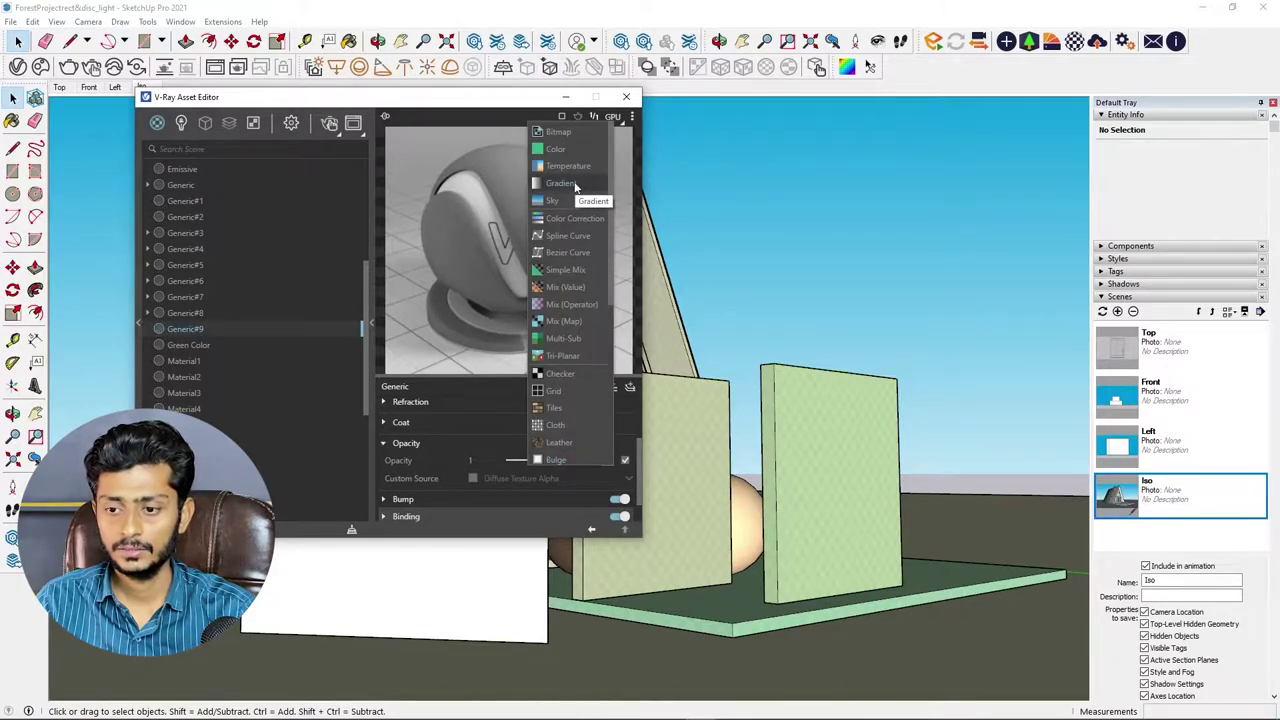
# - Give Generic#9 a Checker opacity map and apply it to the white panel behind the house
pyautogui.click(560, 373)
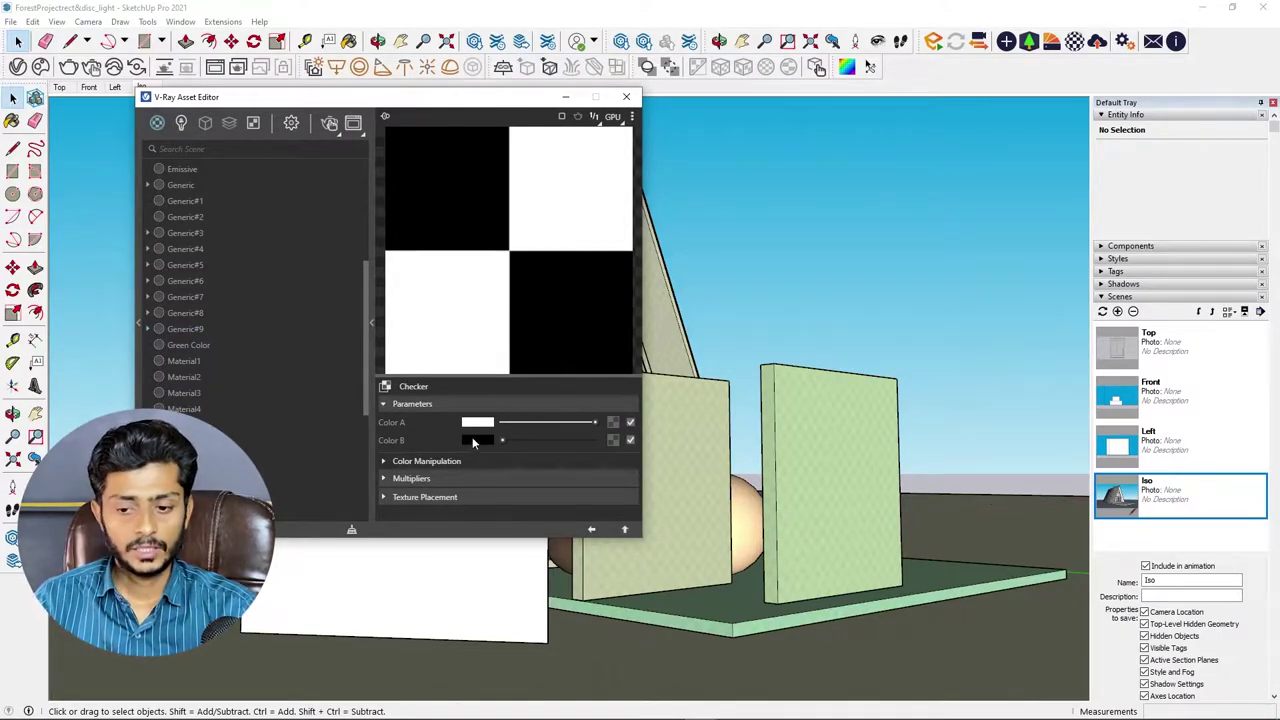
pyautogui.click(591, 529)
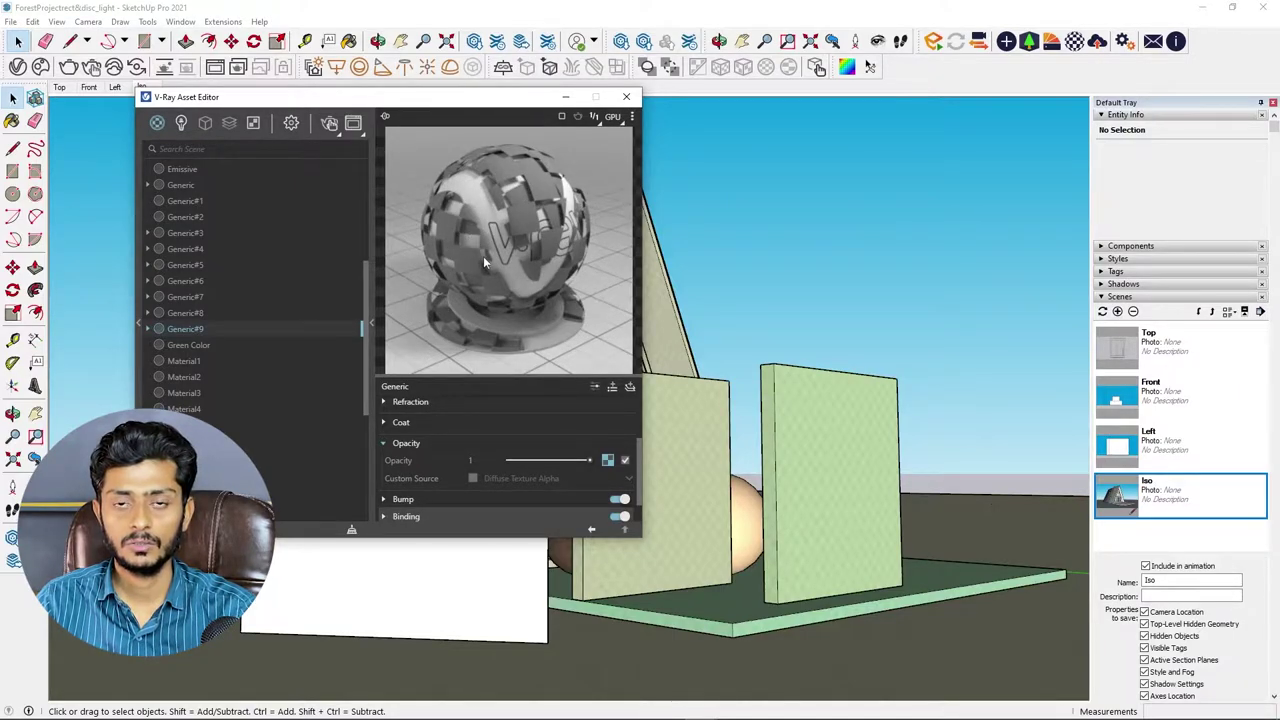
pyautogui.moveTo(438, 97); pyautogui.dragTo(824, 63)
pyautogui.click(429, 329)
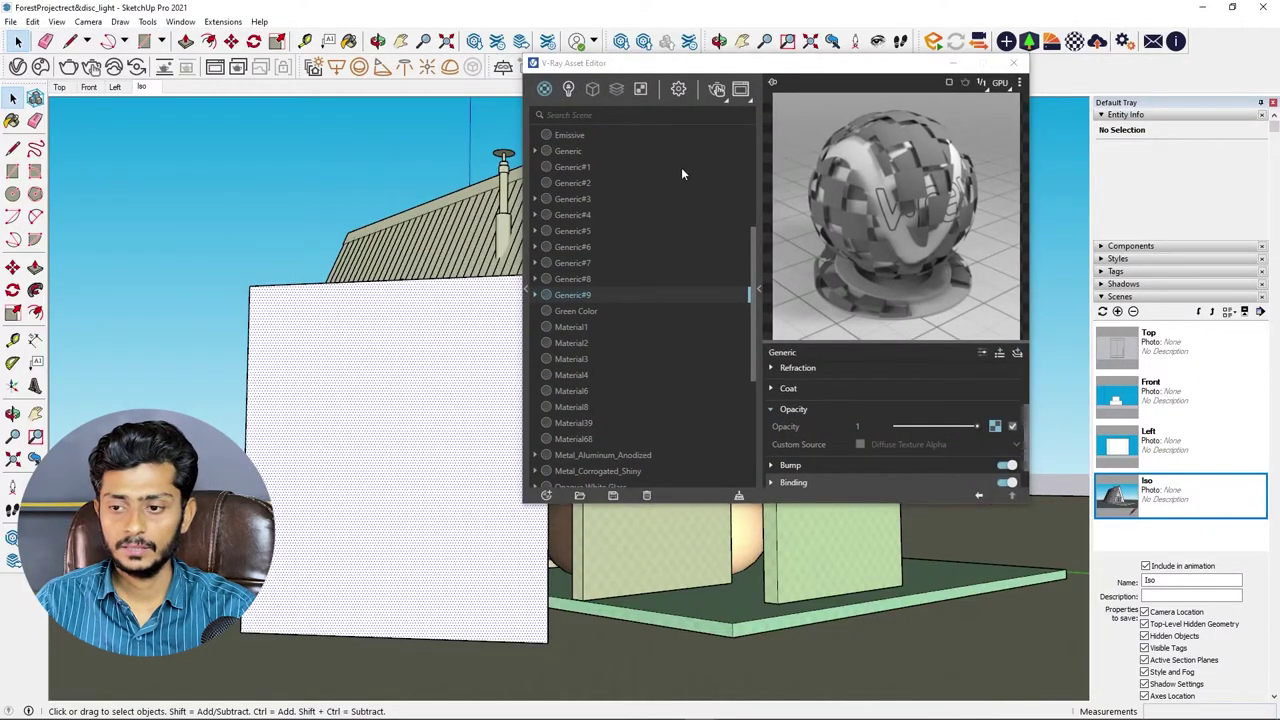
pyautogui.rightClick(581, 295)
pyautogui.click(601, 329)
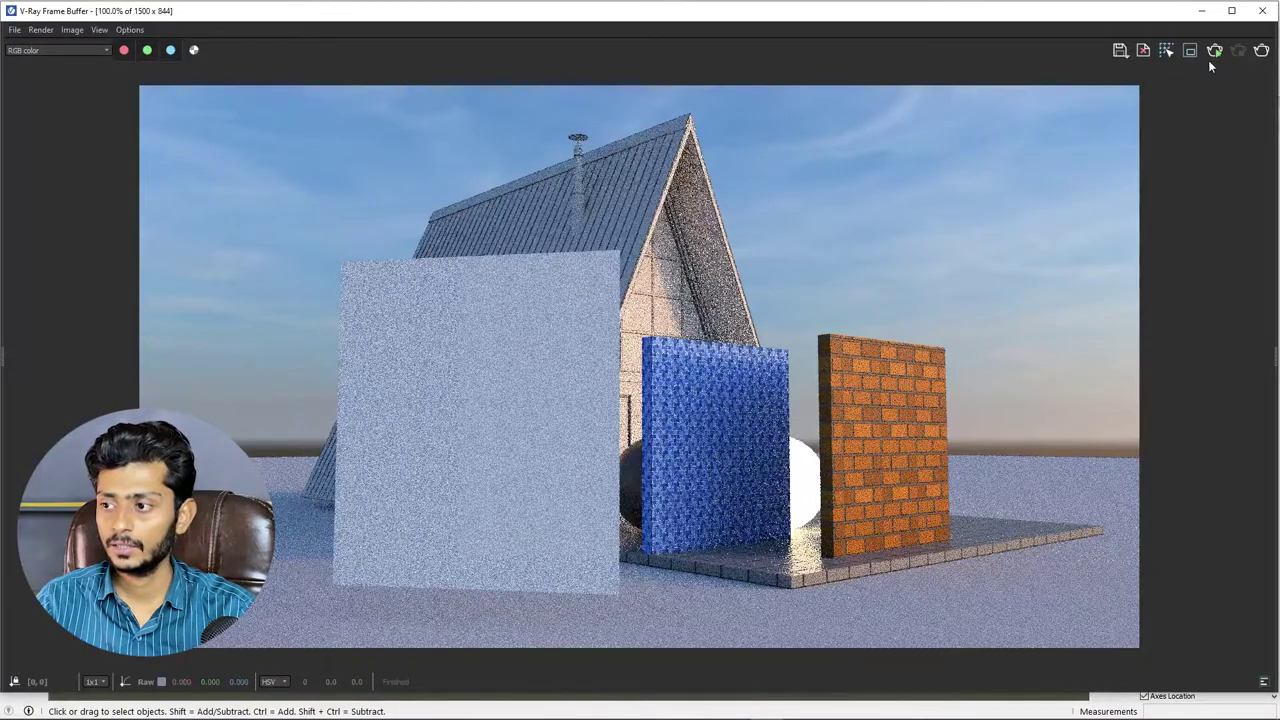
pyautogui.click(1213, 52)
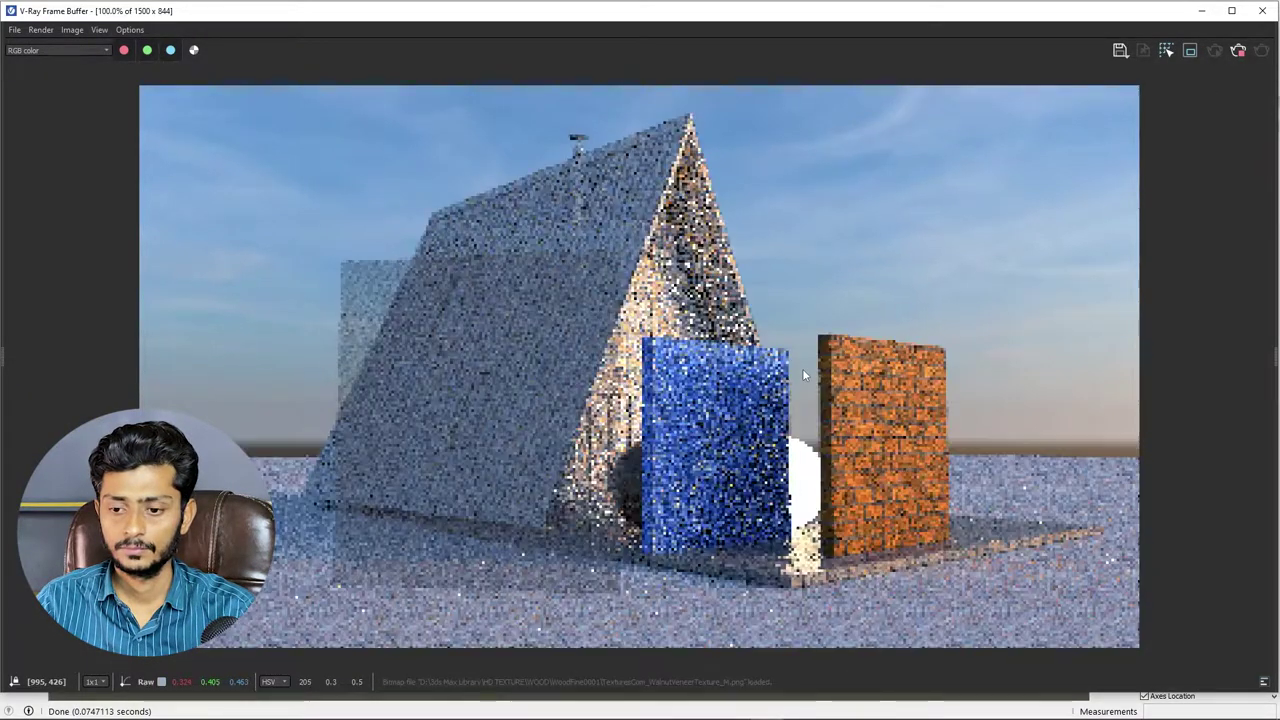
# - Zoom in and out on the render of the checker-textured panel, then close it
pyautogui.scroll(2, 675, 368)
pyautogui.scroll(1, 478, 311)
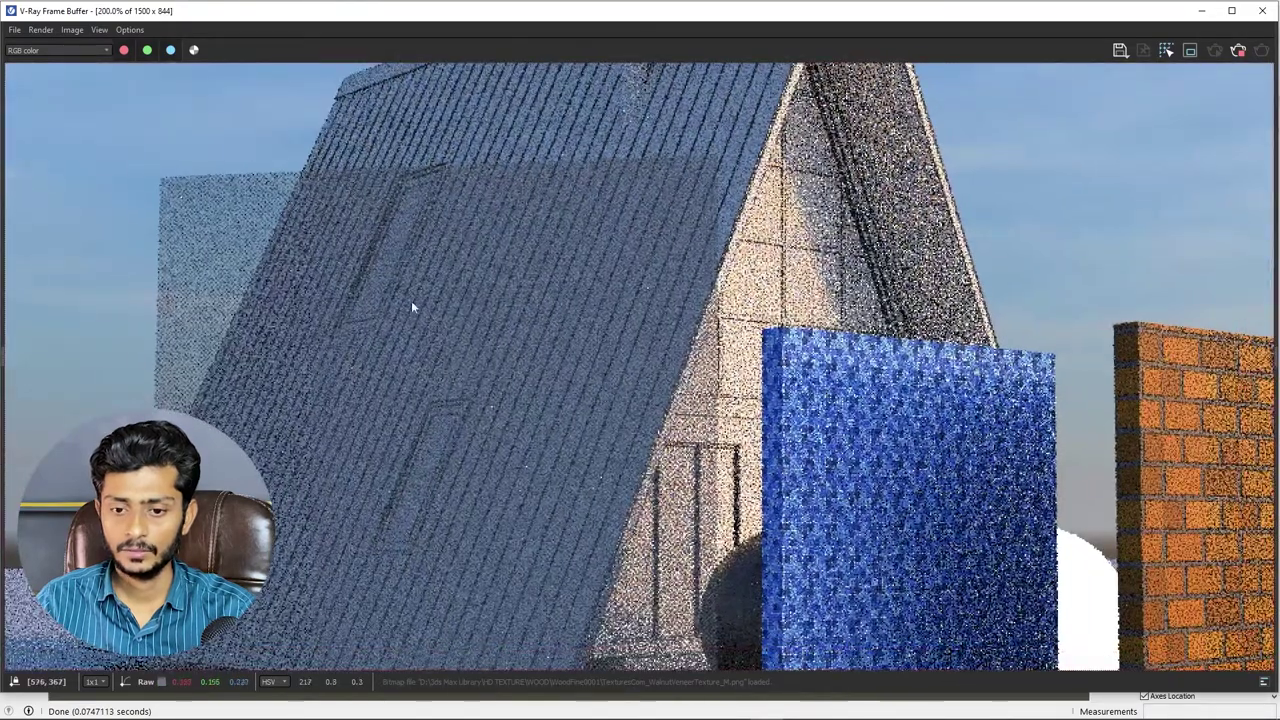
pyautogui.scroll(2, 209, 198)
pyautogui.scroll(3, 220, 200)
pyautogui.scroll(-3, 250, 210)
pyautogui.scroll(-3, 285, 320)
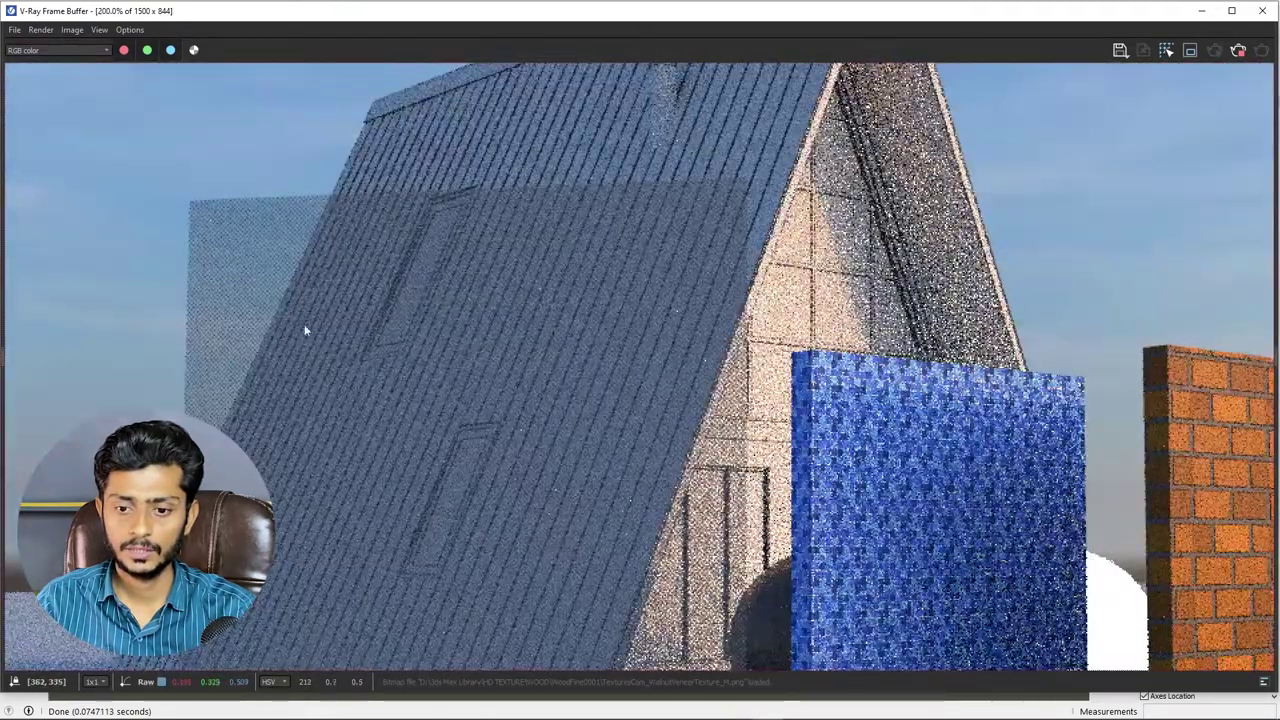
pyautogui.click(1262, 10)
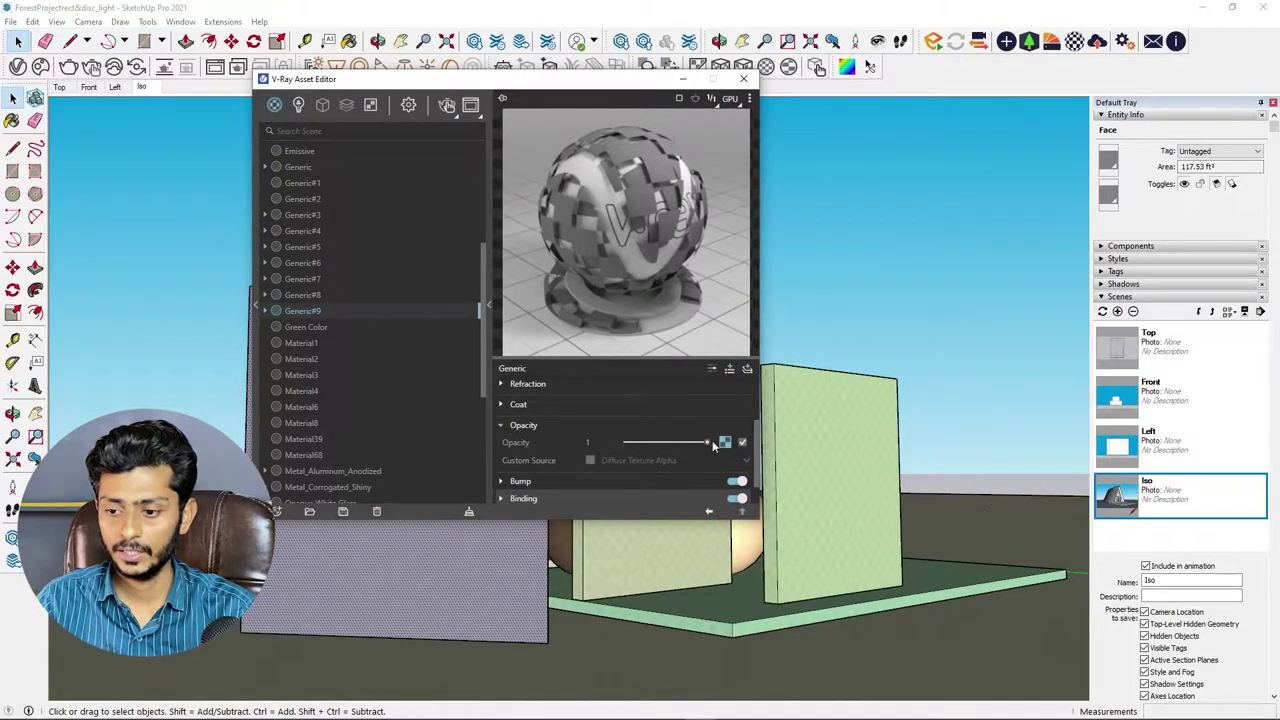
# - Set the checker opacity map's Repeat U/V to 0.1 and re-render the scene
pyautogui.click(725, 442)
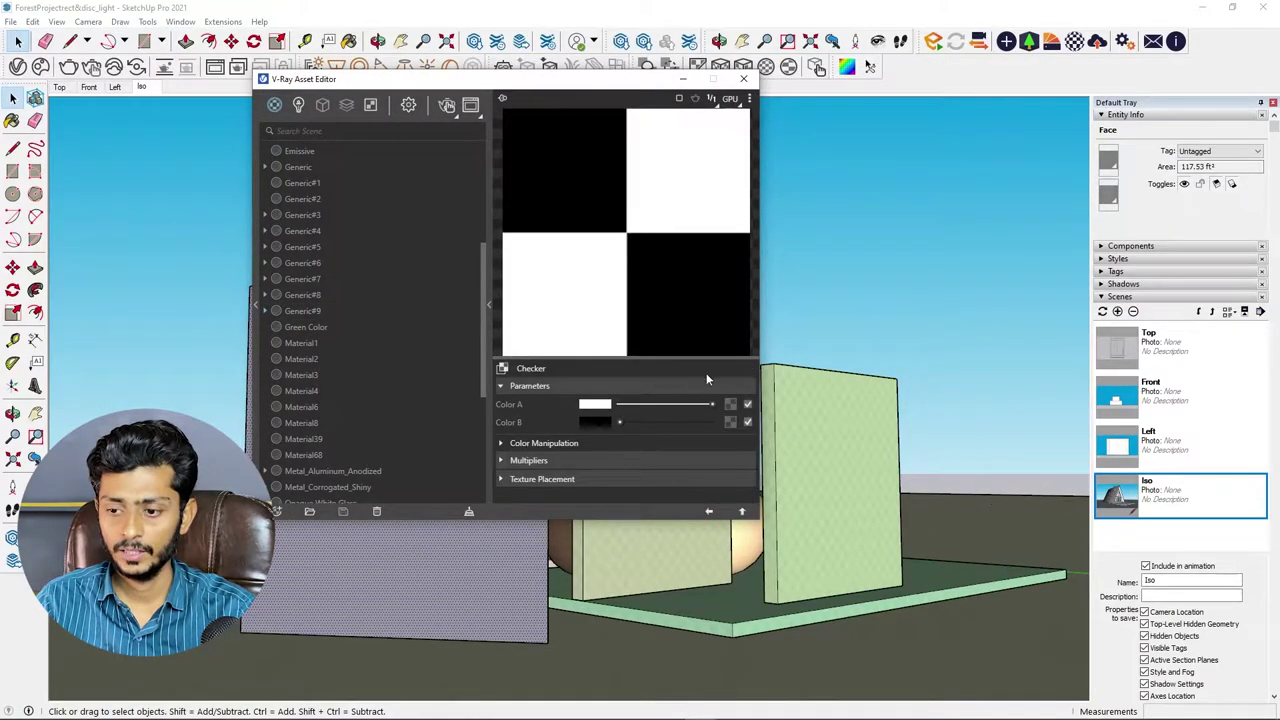
pyautogui.click(503, 481)
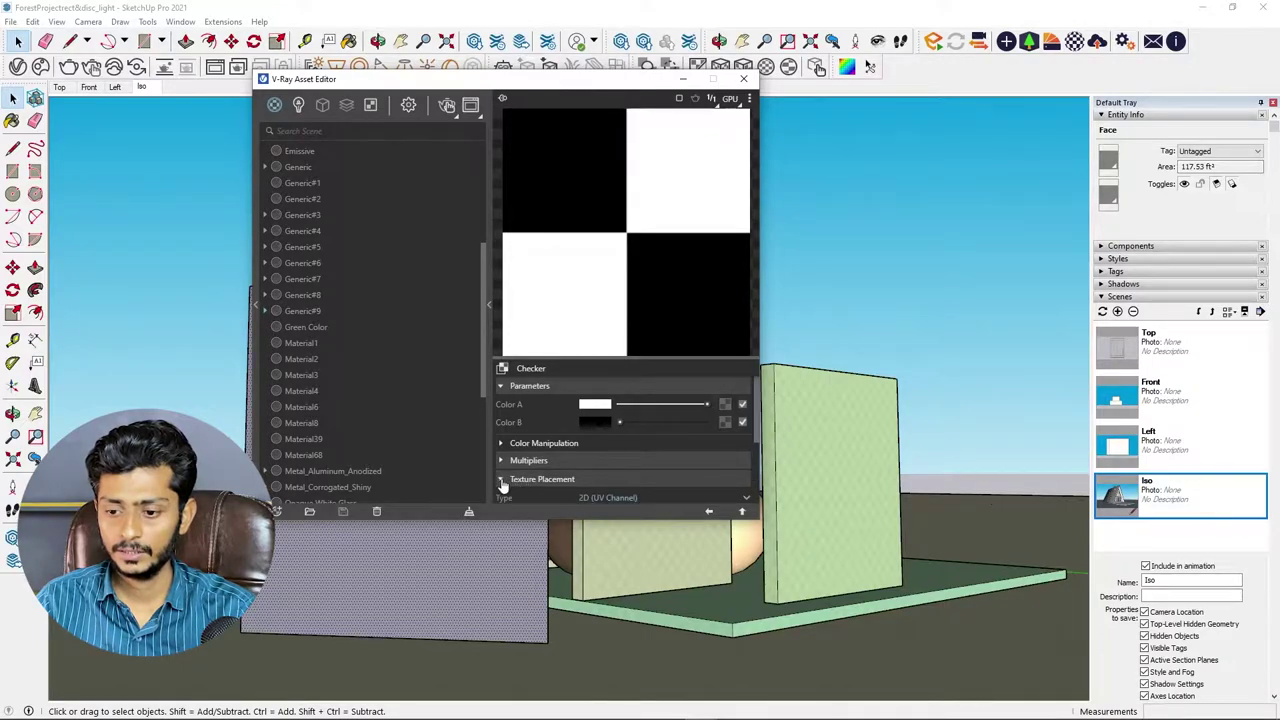
pyautogui.scroll(-2, 503, 484)
pyautogui.scroll(-2, 501, 477)
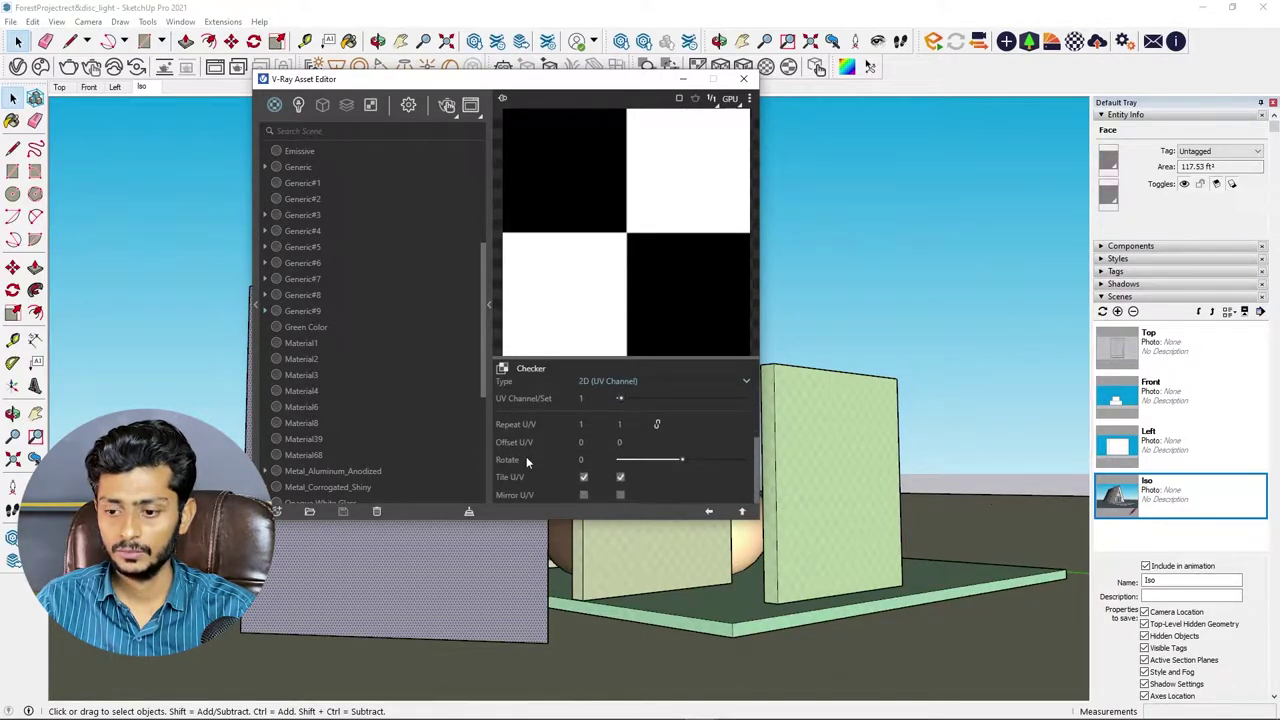
pyautogui.scroll(2, 530, 455)
pyautogui.scroll(1, 534, 453)
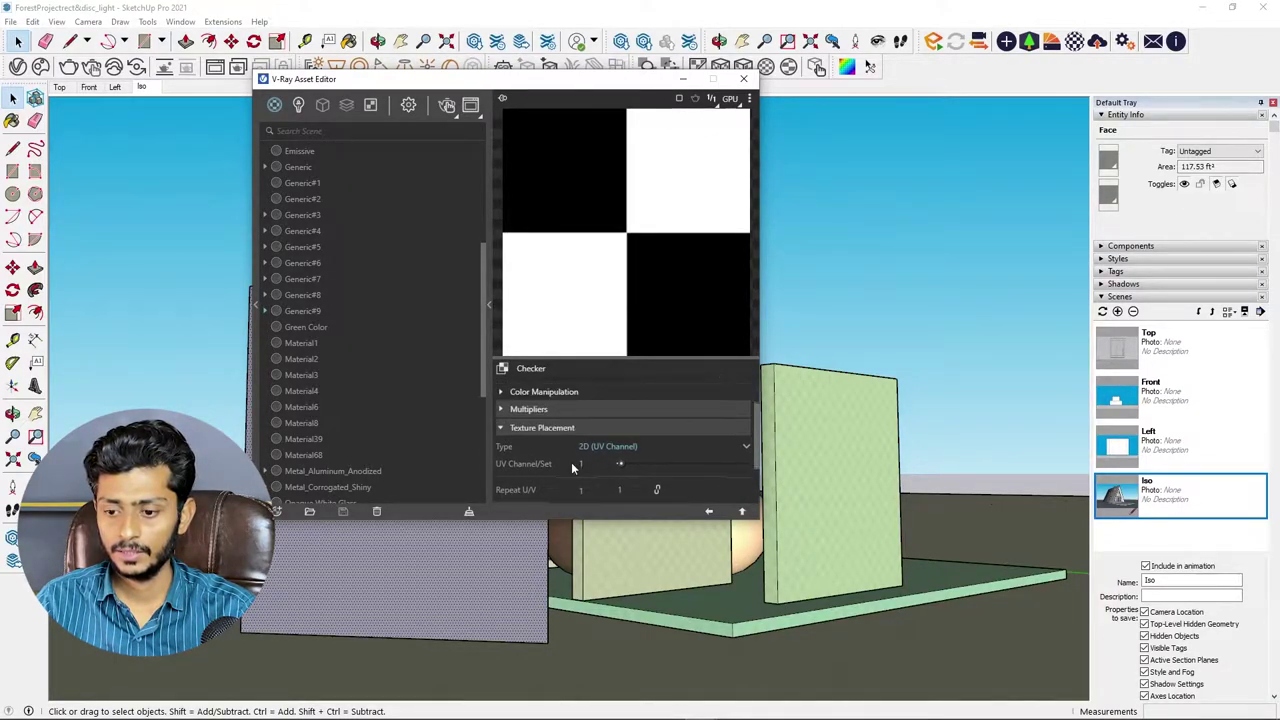
pyautogui.scroll(-2, 640, 440)
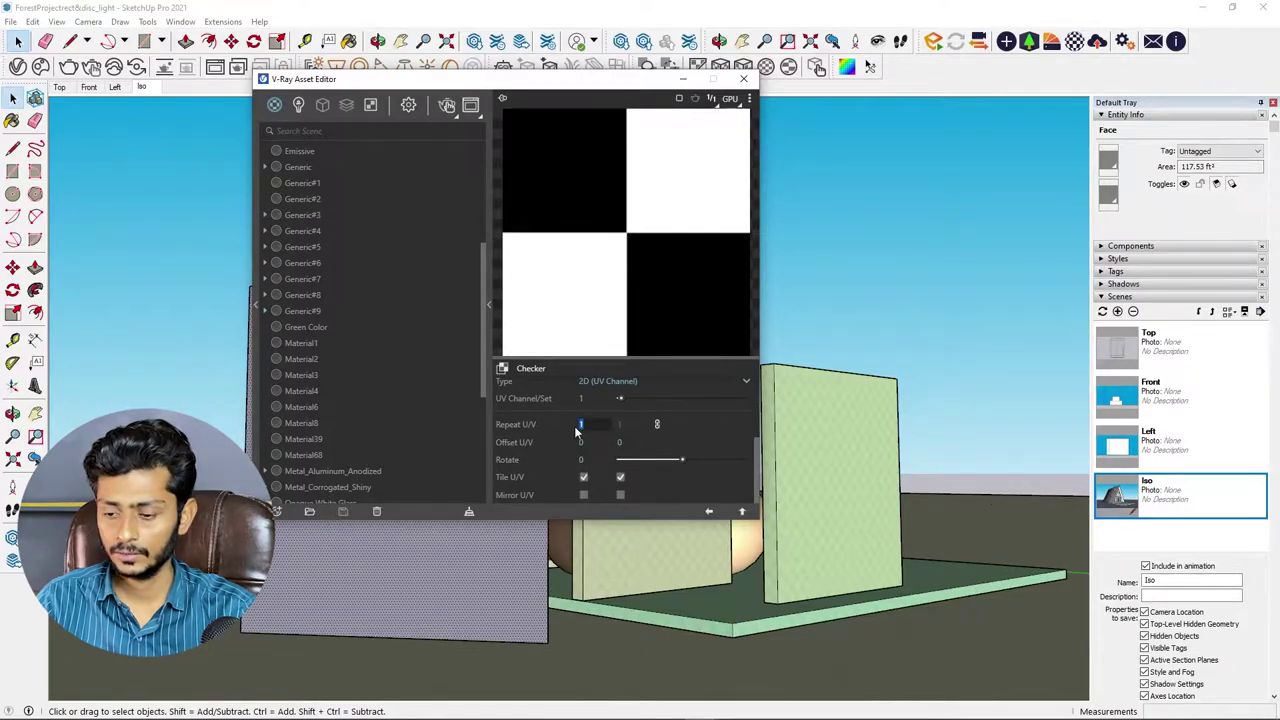
pyautogui.write('0.1')
pyautogui.press('Return')
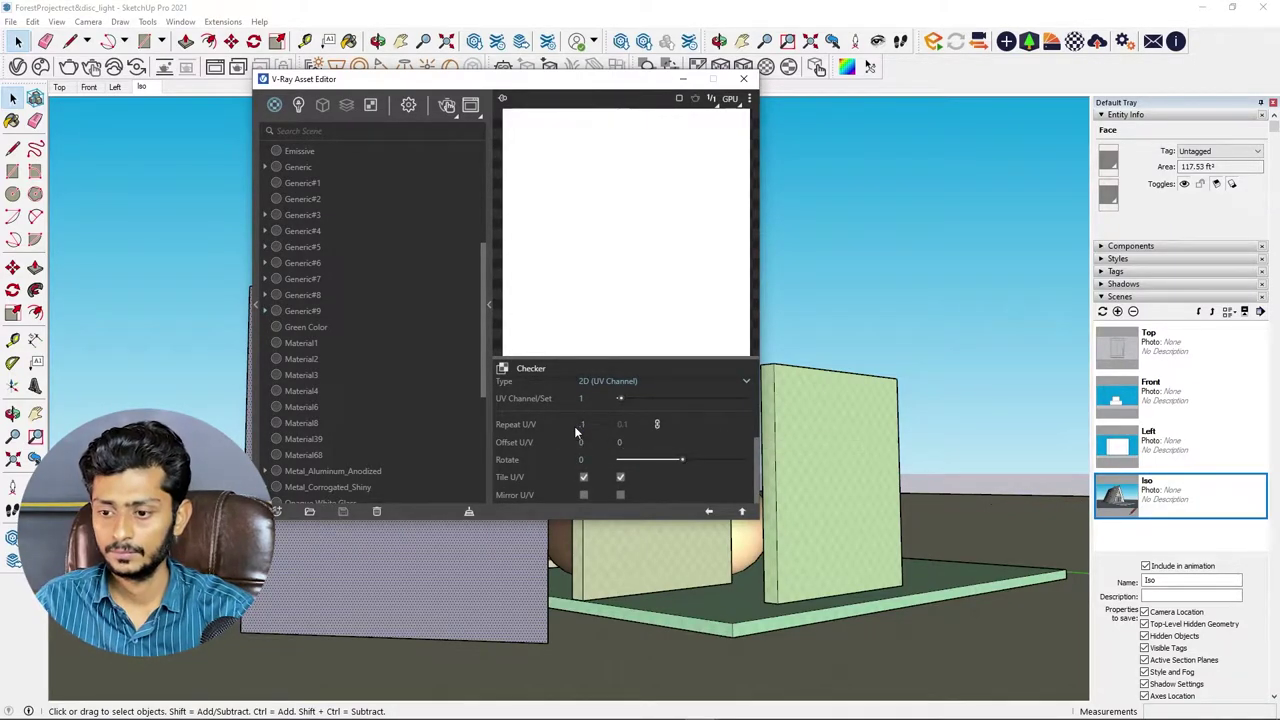
pyautogui.click(470, 104)
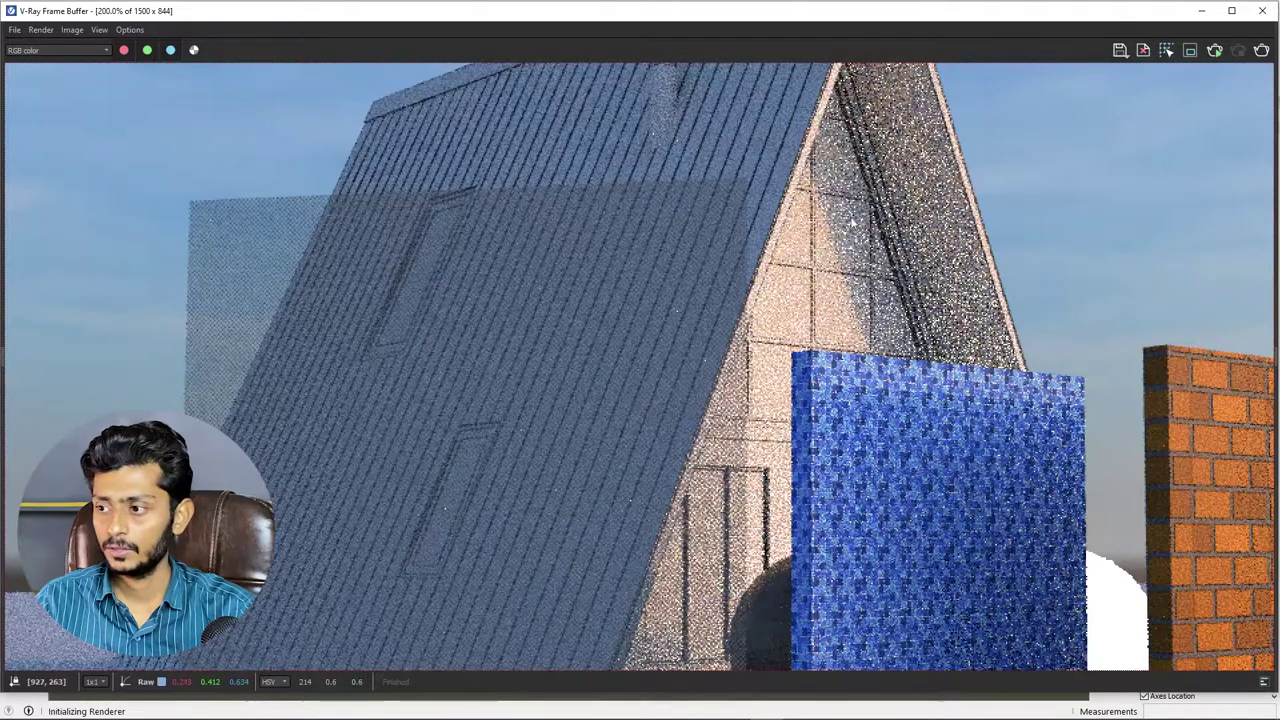
# - Zoom around the re-render to inspect the panel's see-through checkerboard, then close it
pyautogui.scroll(-2, 538, 200)
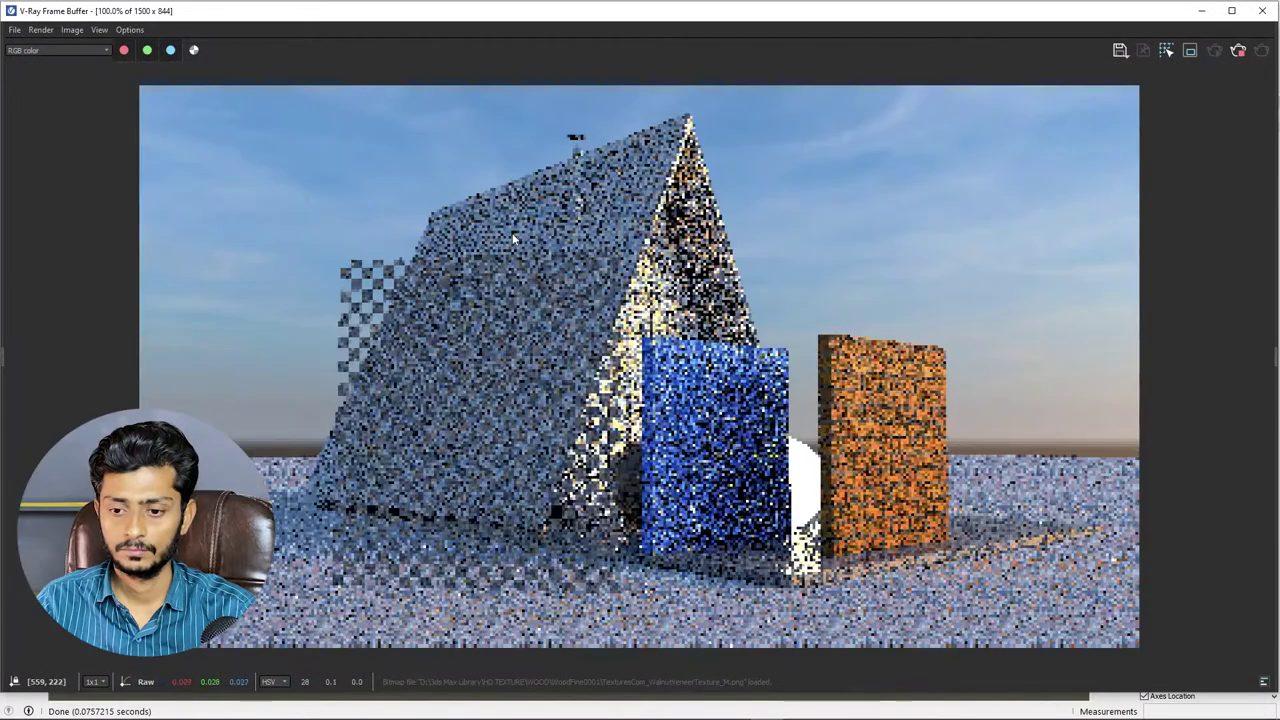
pyautogui.scroll(1, 441, 378)
pyautogui.scroll(1, 441, 378)
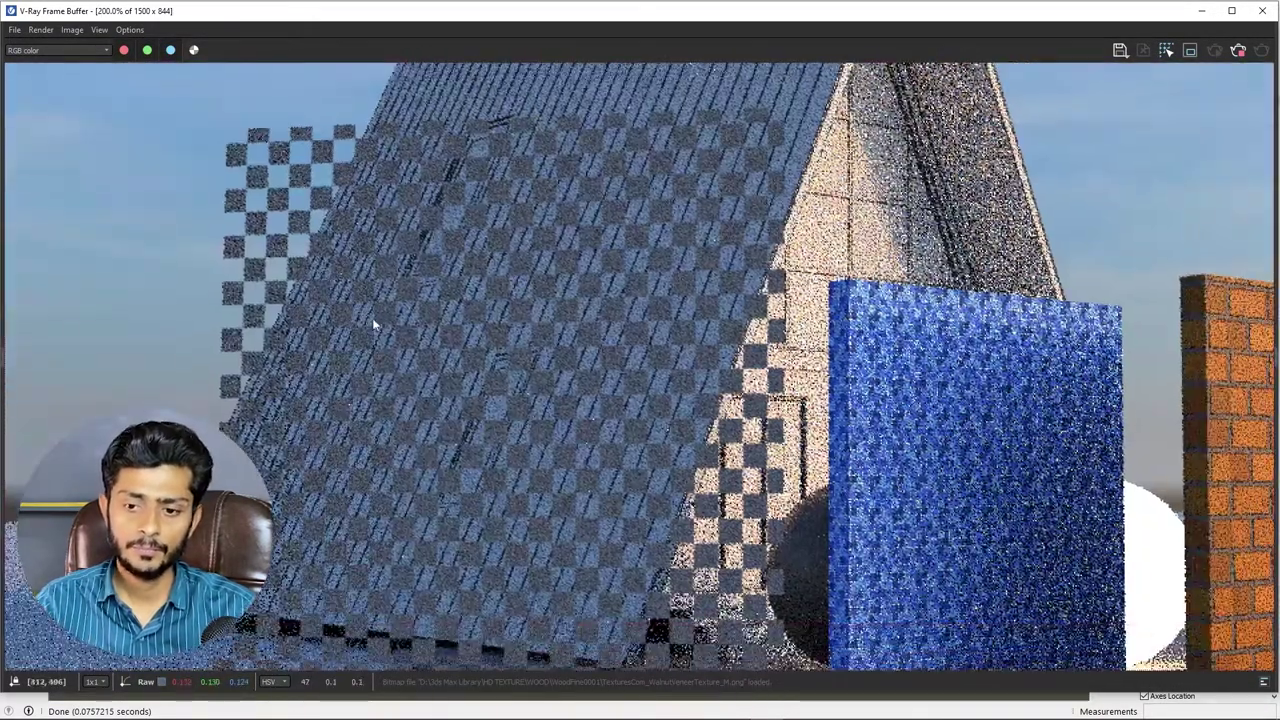
pyautogui.scroll(1, 479, 222)
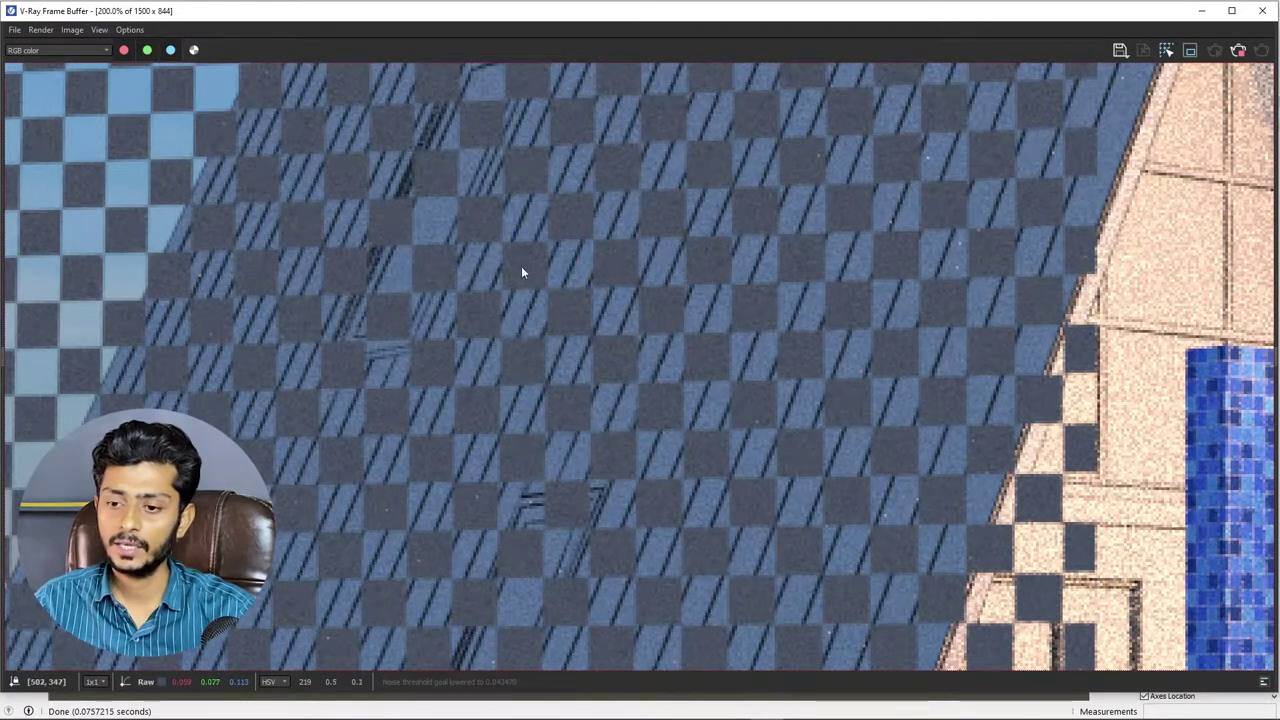
pyautogui.scroll(-2, 521, 266)
pyautogui.scroll(1, 431, 407)
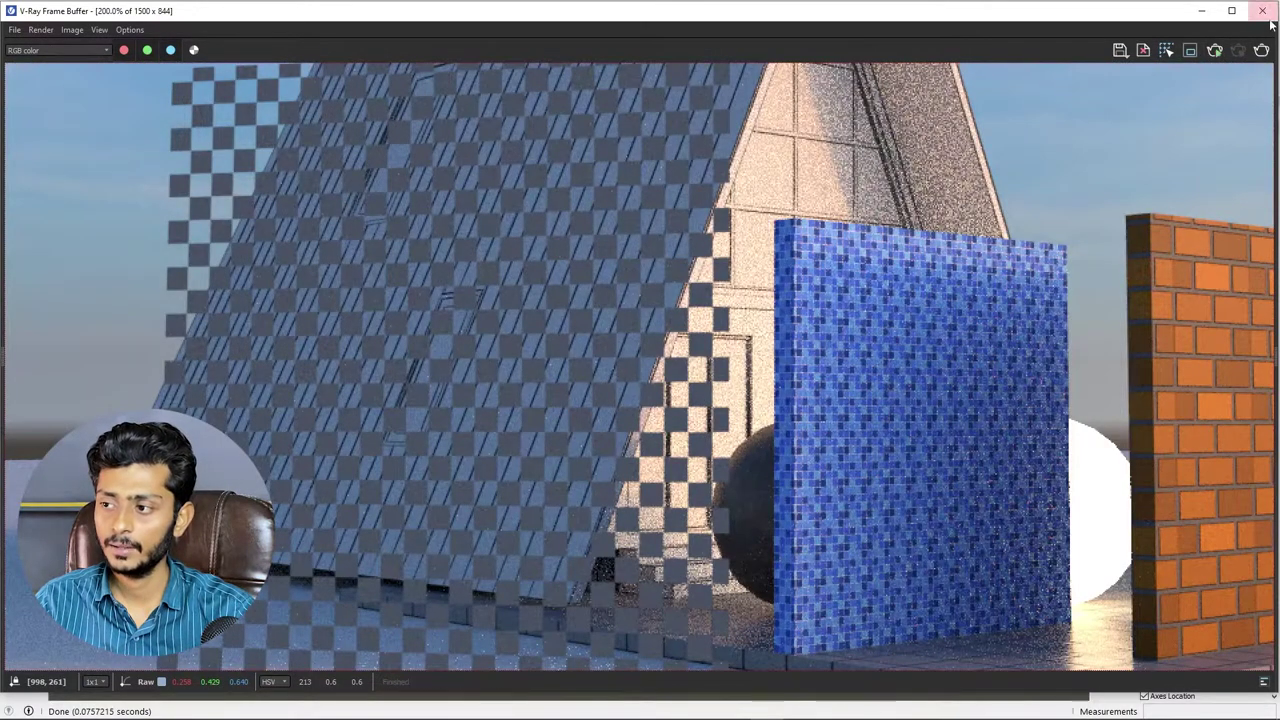
pyautogui.click(1262, 10)
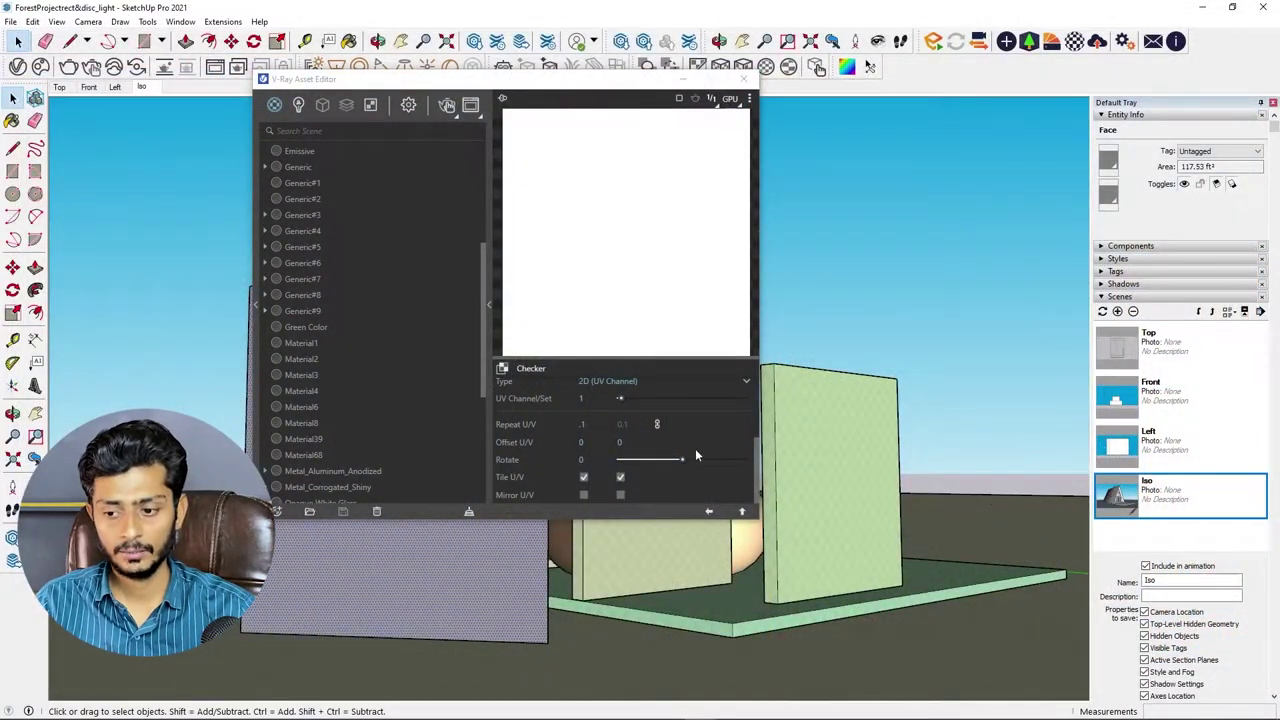
# - Clear the Checker map from Generic#9's Opacity slot
pyautogui.click(708, 511)
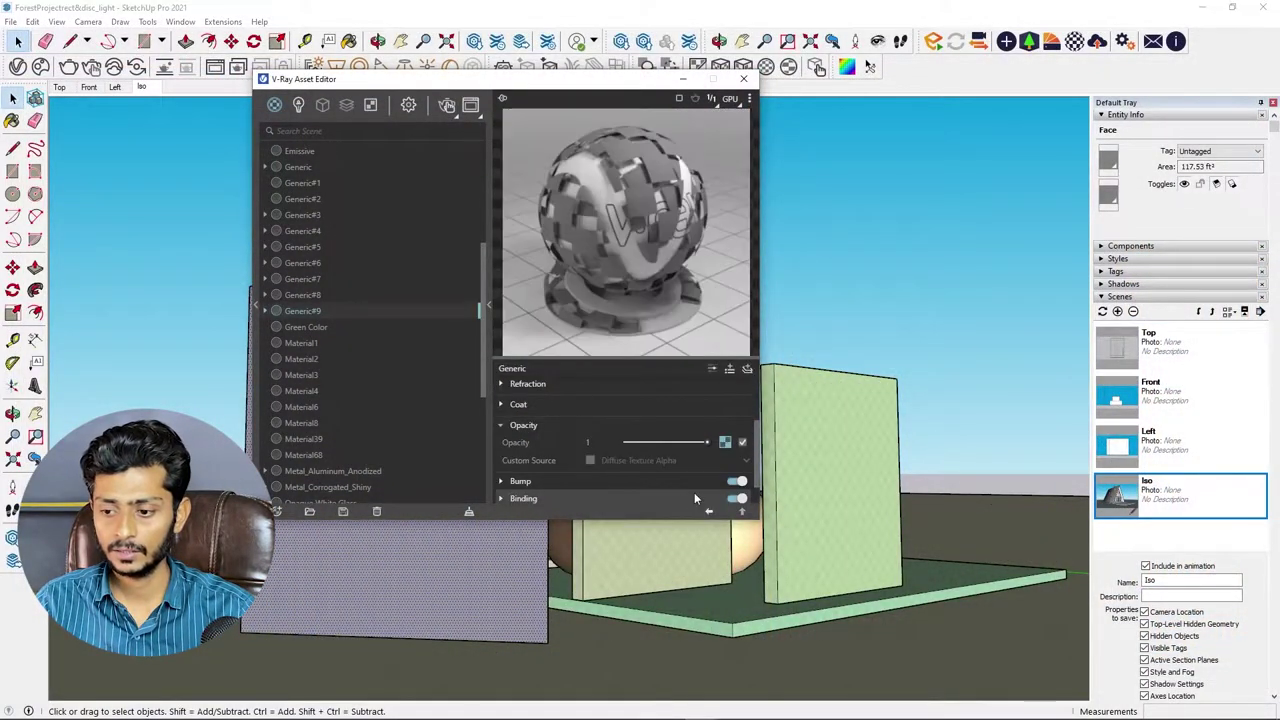
pyautogui.rightClick(725, 441)
pyautogui.click(697, 404)
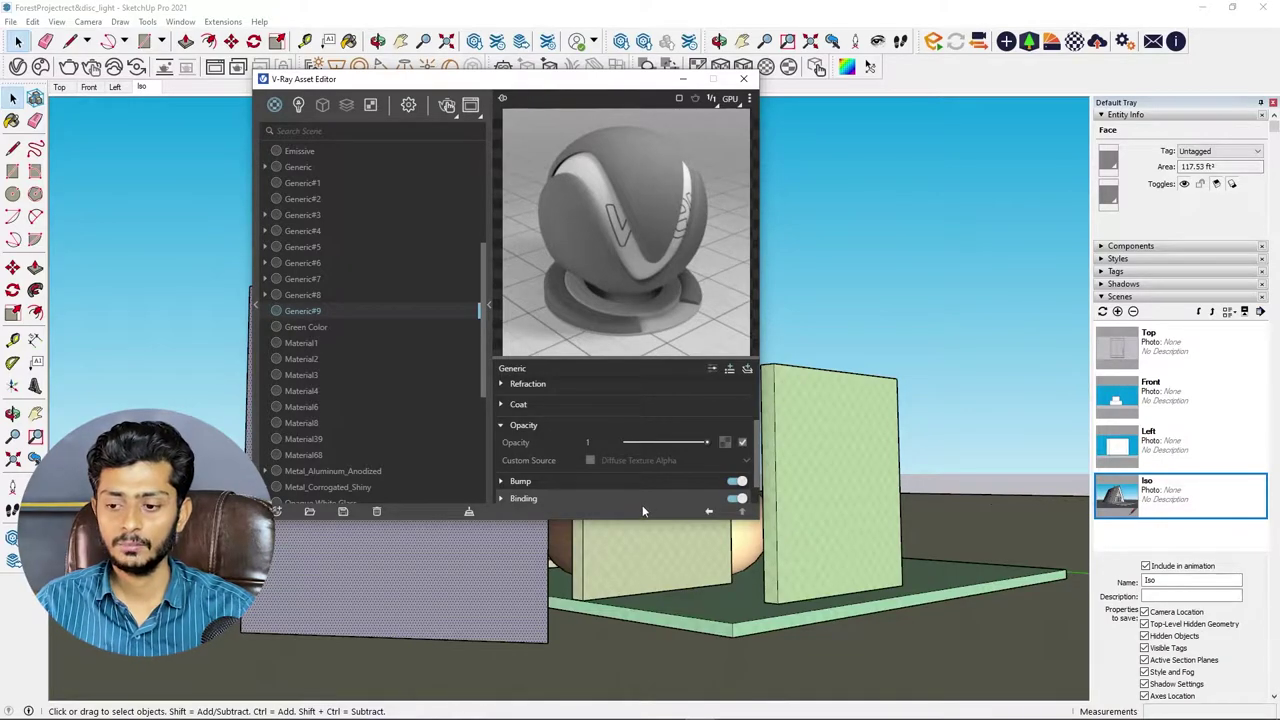
# - Choose Bitmap for the Opacity slot and pick the damask wall4 image
pyautogui.rightClick(727, 444)
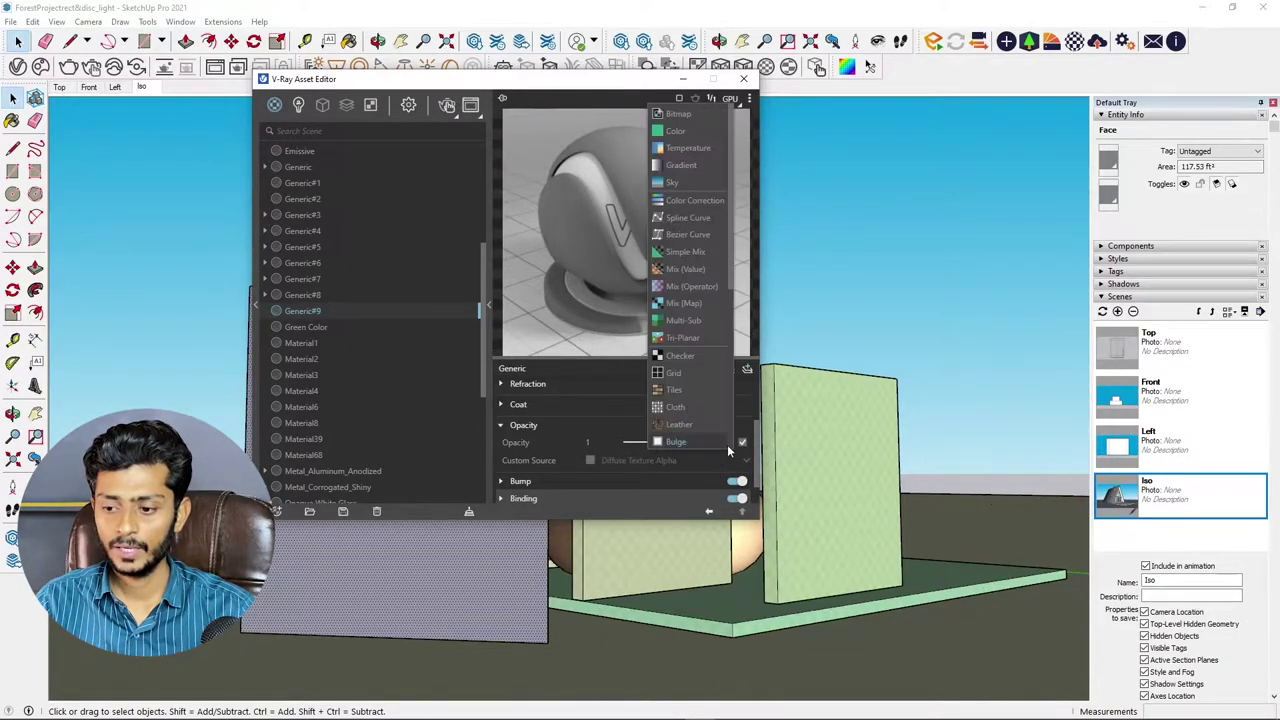
pyautogui.click(684, 125)
pyautogui.click(658, 205)
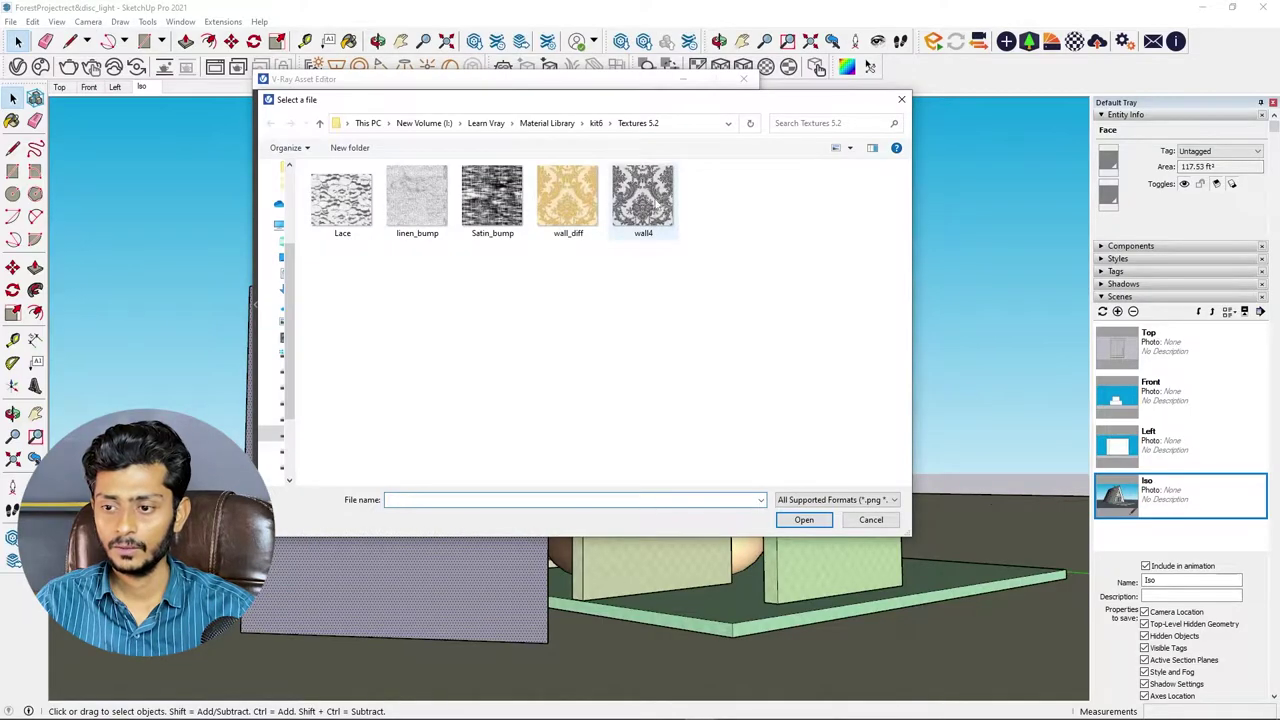
pyautogui.rightClick(650, 205)
# - Preview the wall4 damask image in Photos, close it, and load wall4 as the bitmap
pyautogui.click(680, 232)
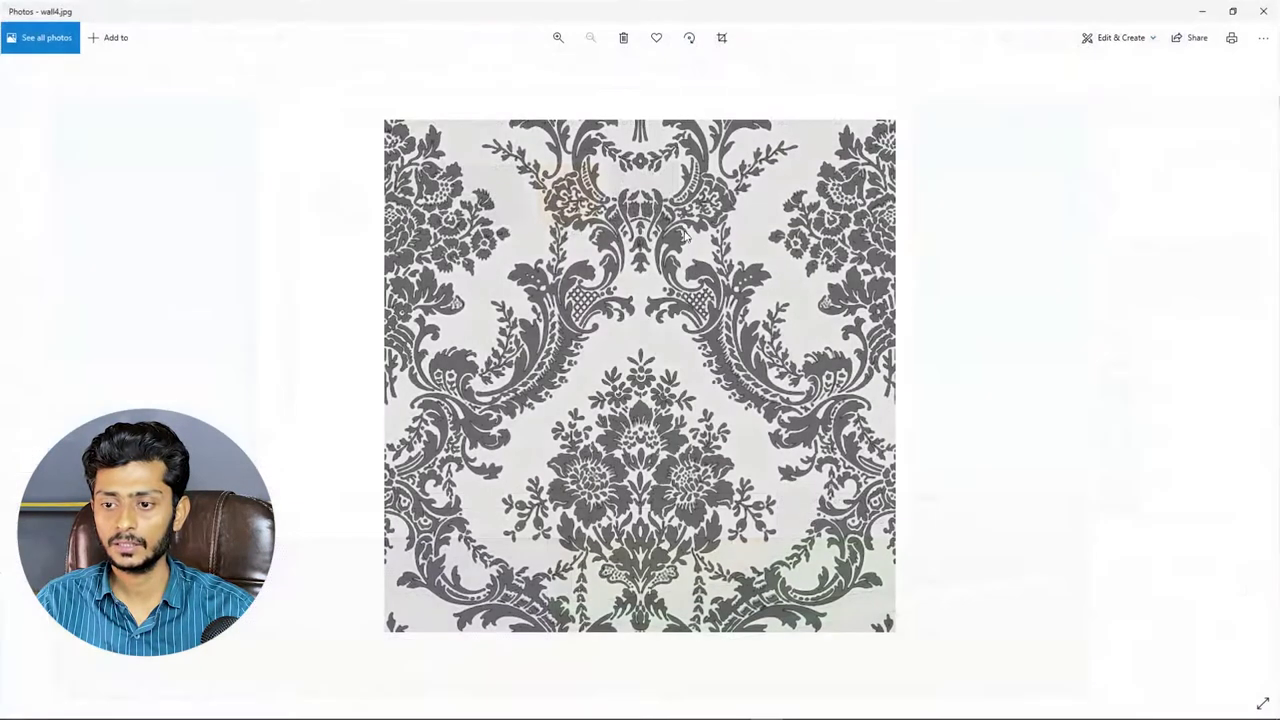
pyautogui.scroll(2, 540, 150)
pyautogui.scroll(2, 540, 150)
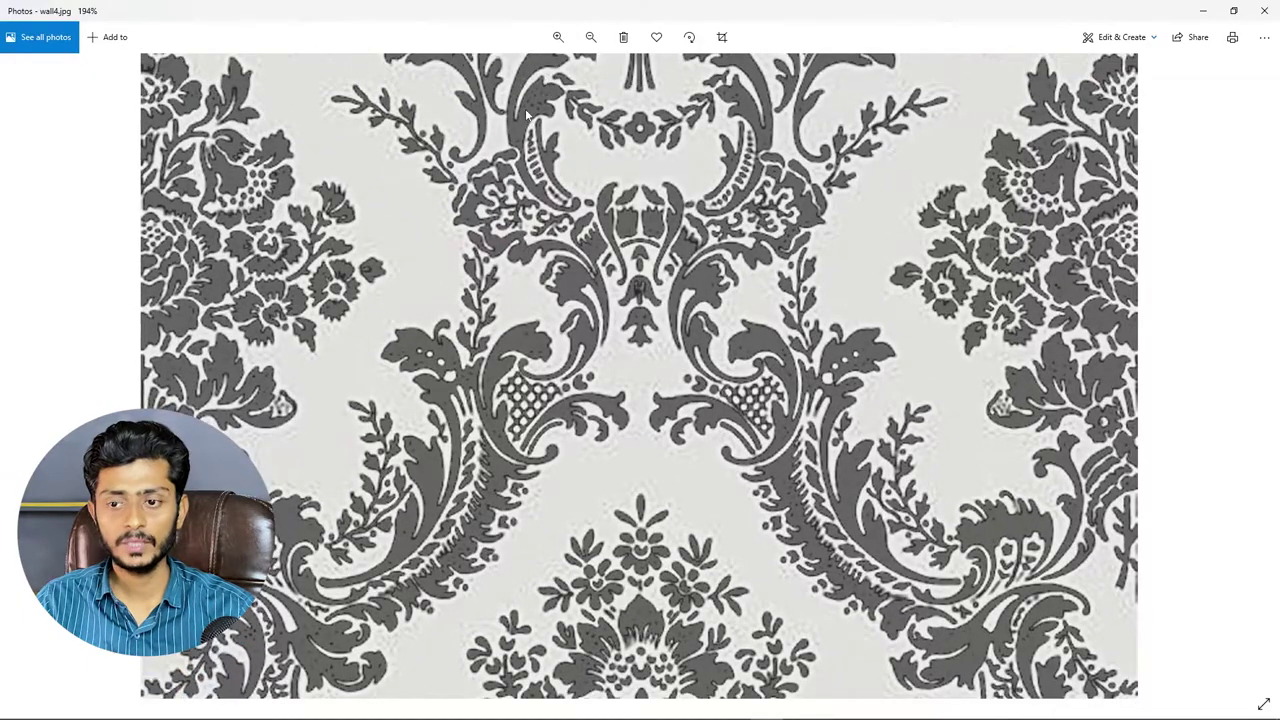
pyautogui.scroll(-3, 419, 250)
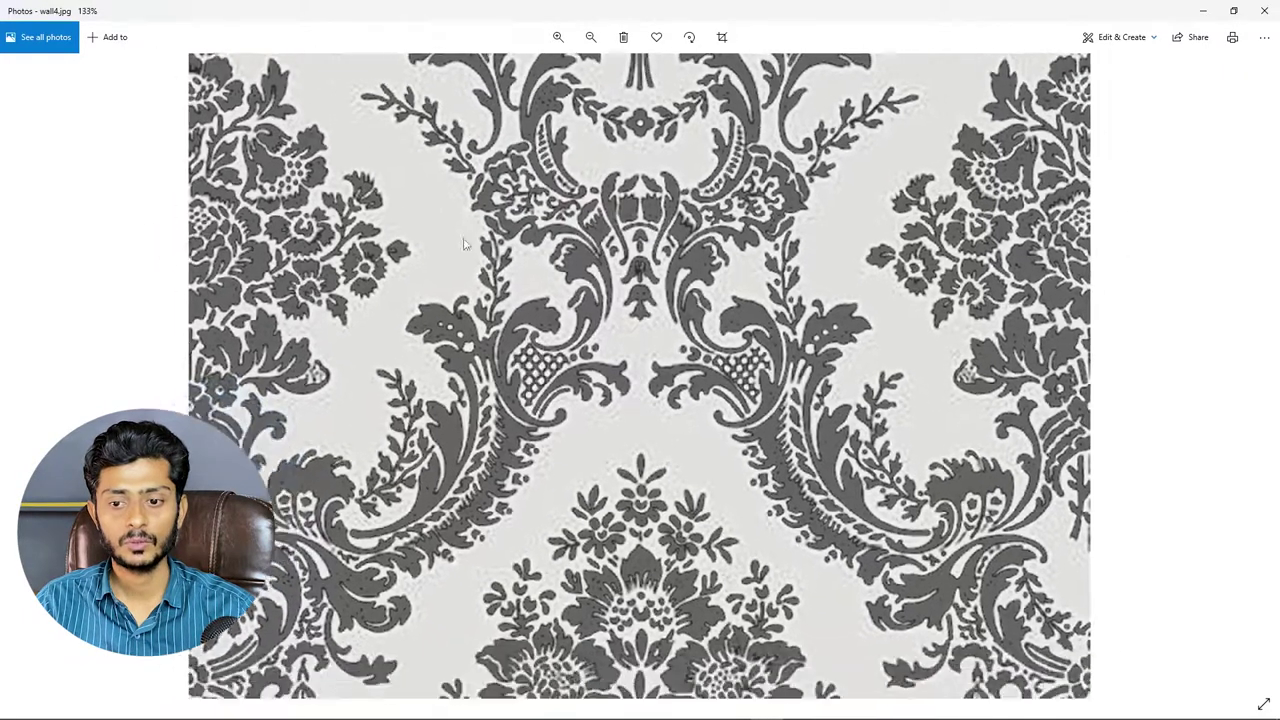
pyautogui.click(1264, 10)
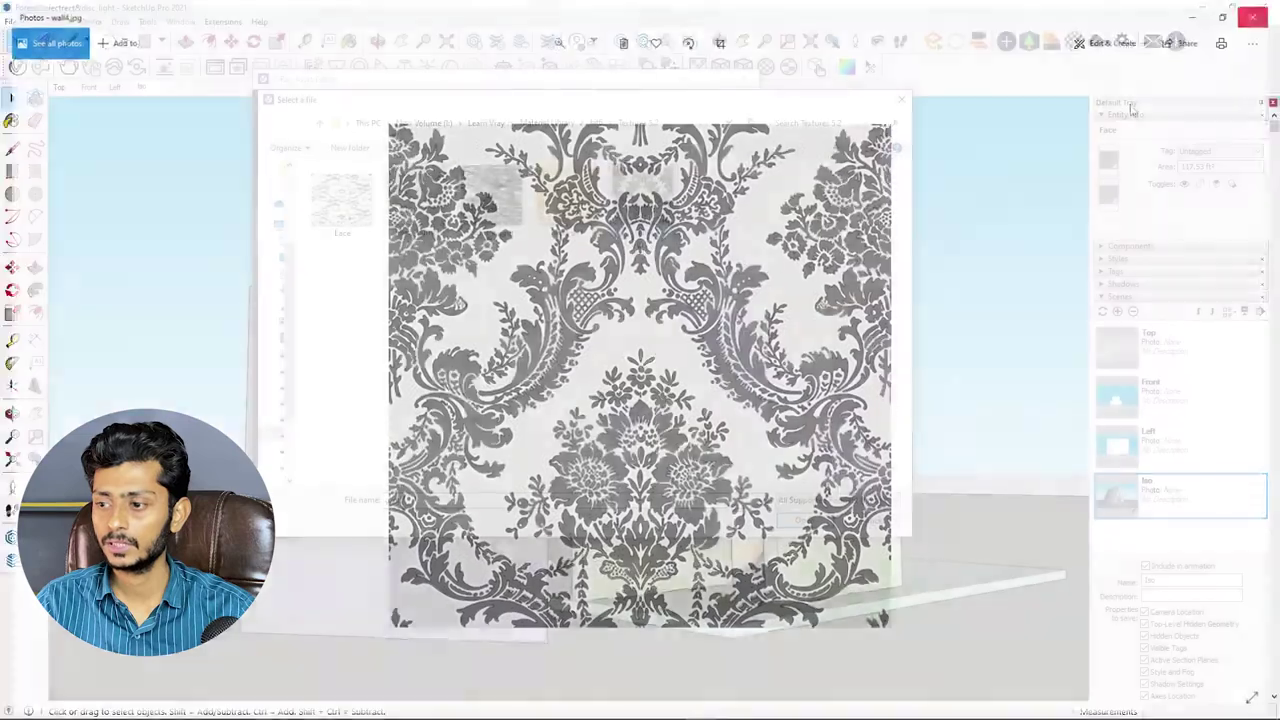
pyautogui.click(822, 522)
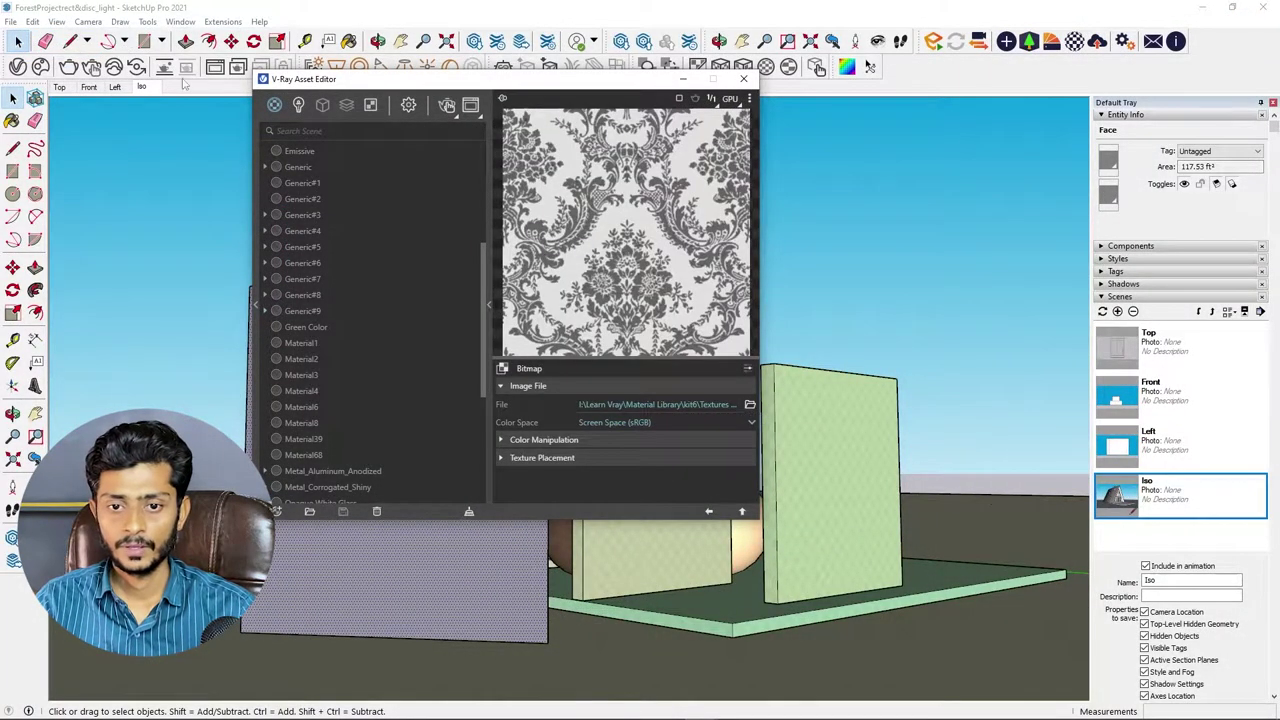
# - Inspect the previous V-Ray render of the house by zooming and panning, then close it
pyautogui.click(470, 104)
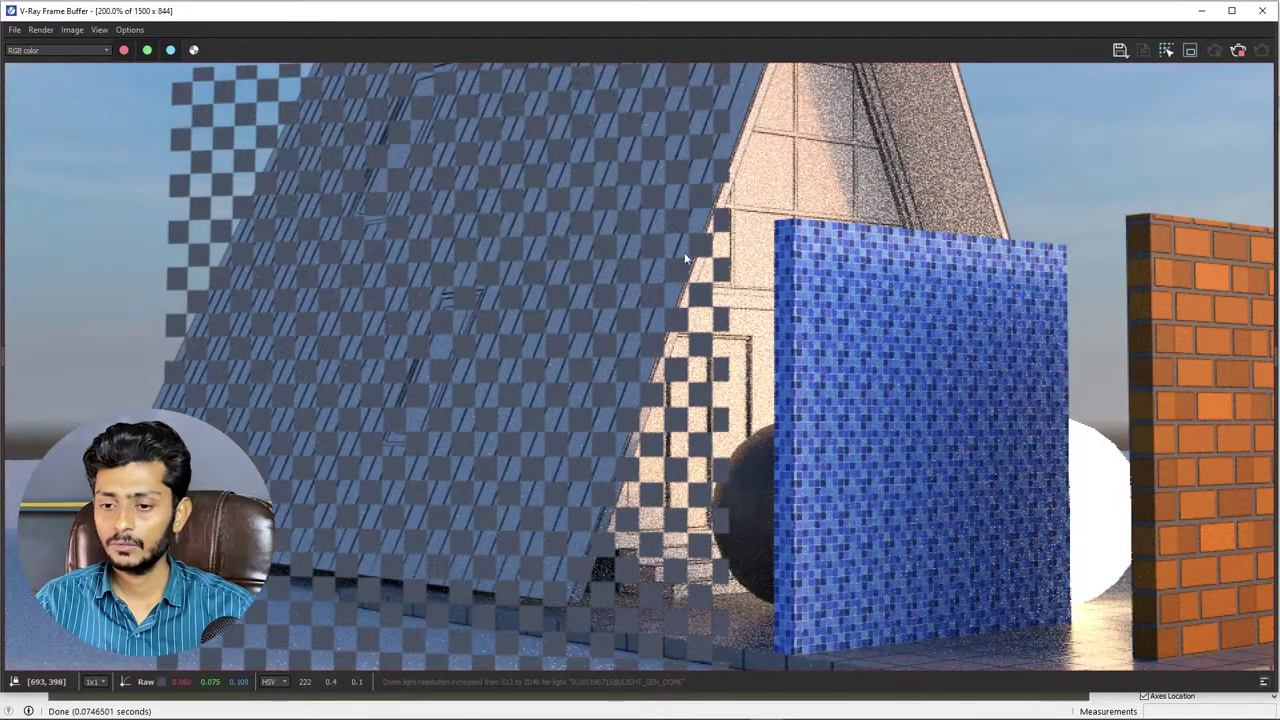
pyautogui.scroll(-4, 534, 302)
pyautogui.scroll(2, 551, 309)
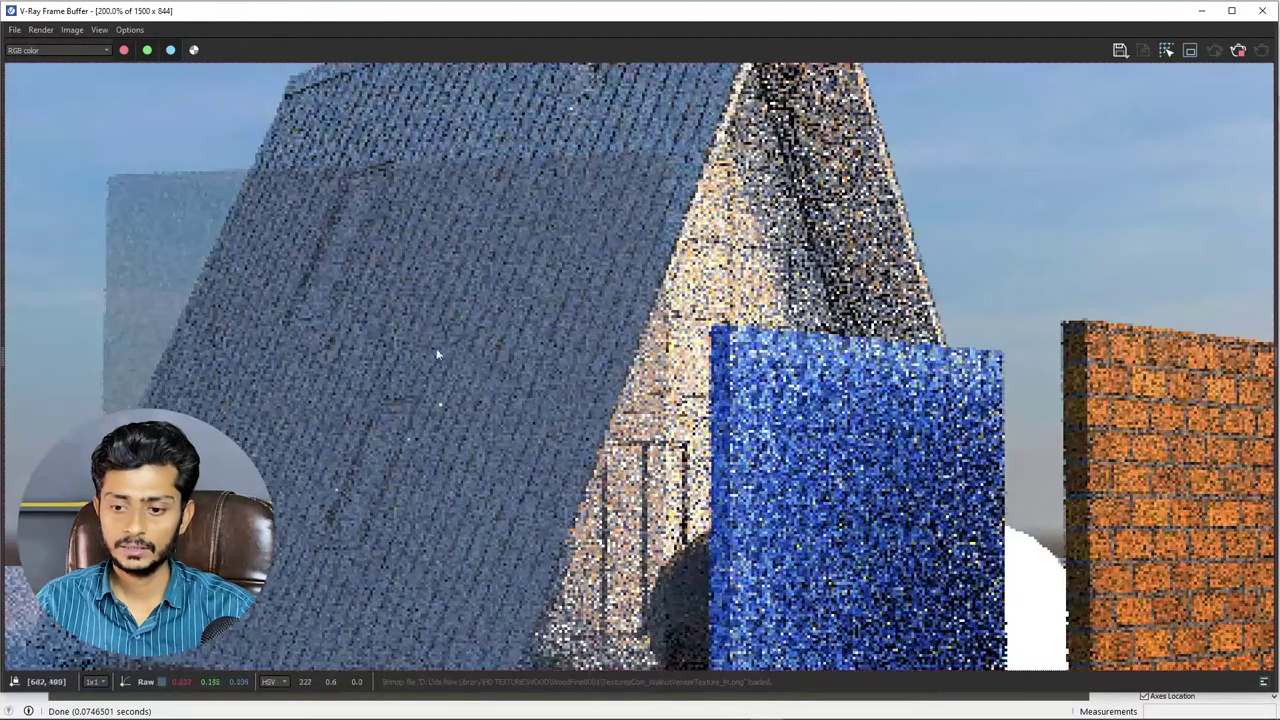
pyautogui.scroll(2, 253, 218)
pyautogui.scroll(1, 250, 218)
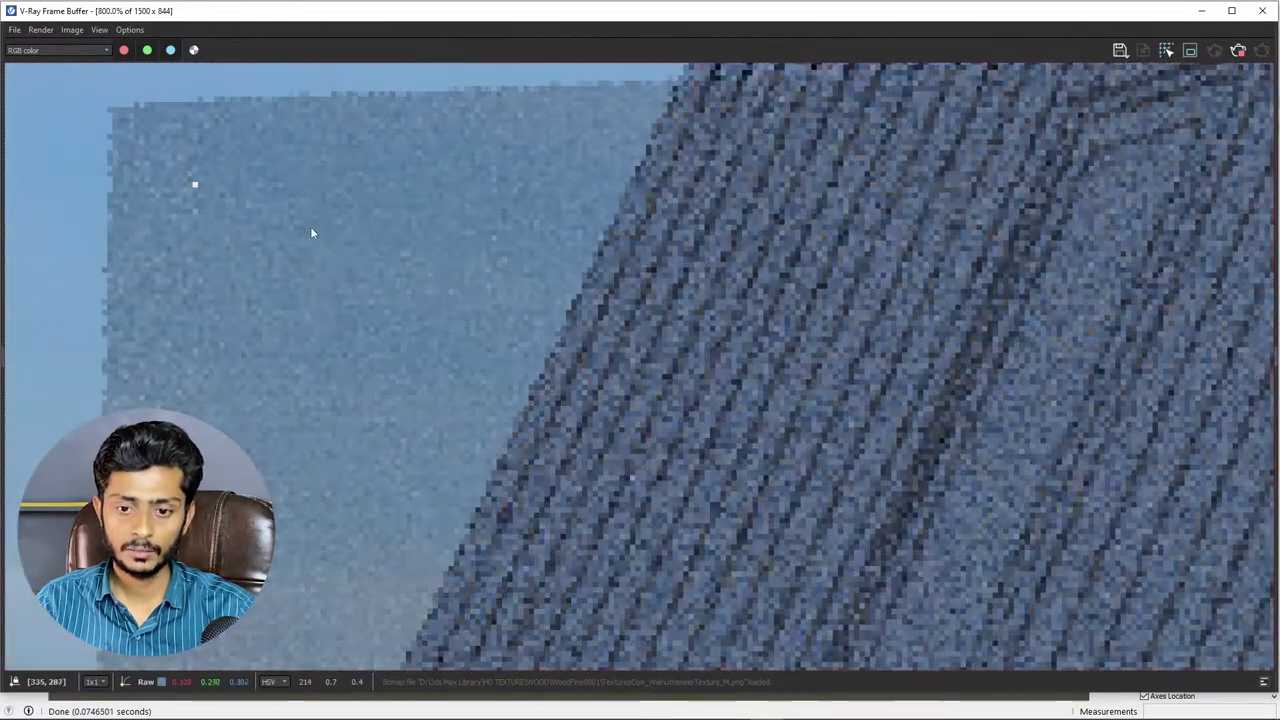
pyautogui.scroll(-1, 350, 232)
pyautogui.scroll(-2, 420, 262)
pyautogui.scroll(1, 500, 360)
pyautogui.moveTo(520, 385); pyautogui.dragTo(354, 194, button='middle')
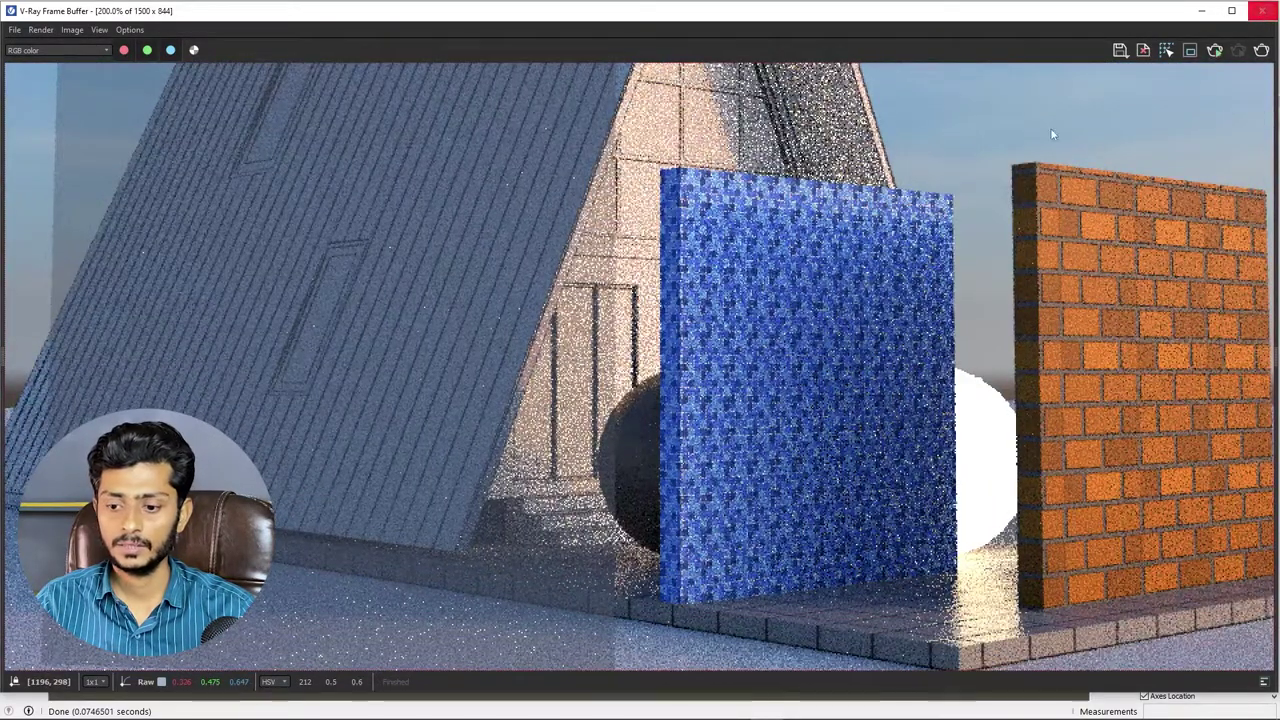
pyautogui.scroll(-2, 496, 325)
pyautogui.scroll(3, 496, 325)
pyautogui.click(1262, 12)
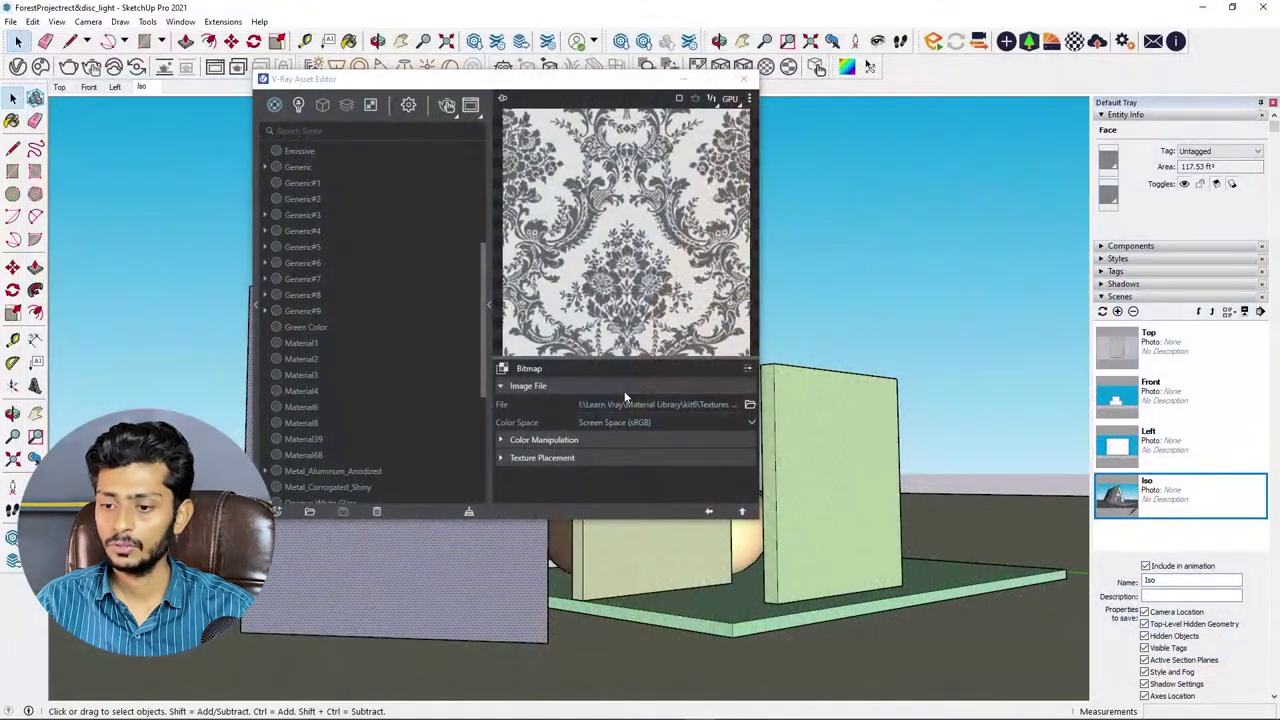
# - Set the damask bitmap's Repeat U/V to 0.1 and render the scene
pyautogui.click(503, 458)
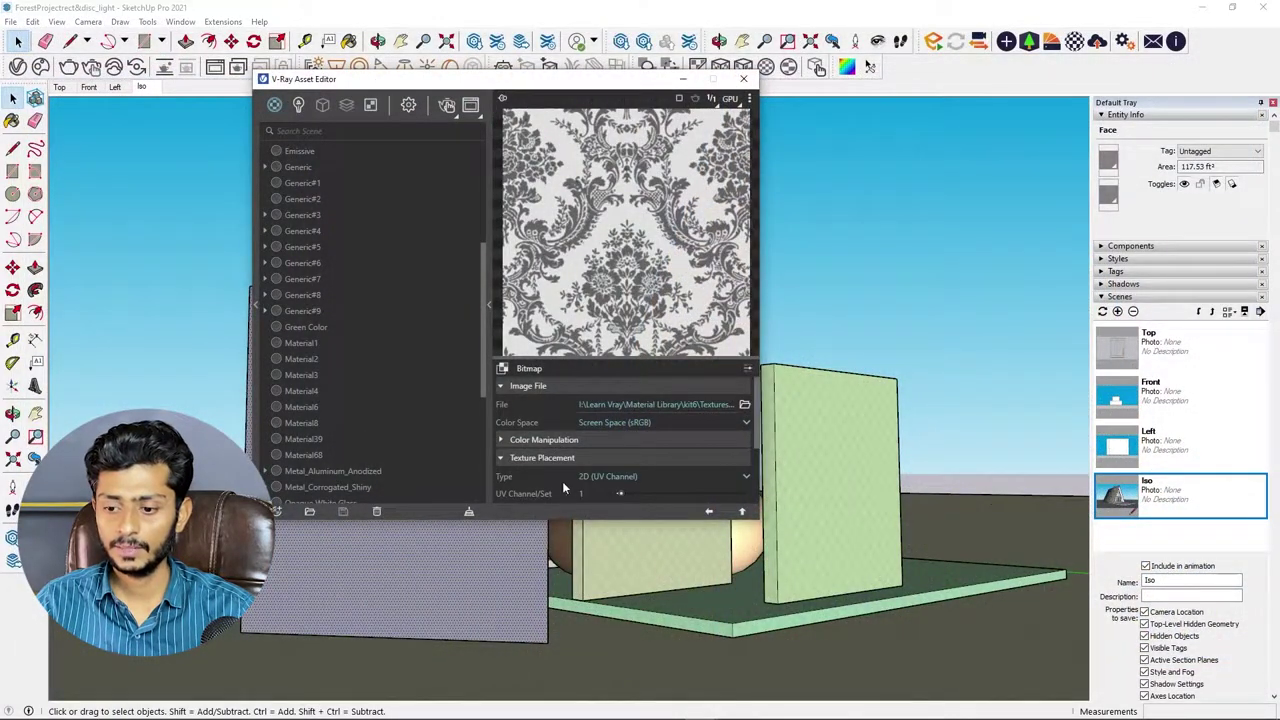
pyautogui.scroll(-2, 575, 490)
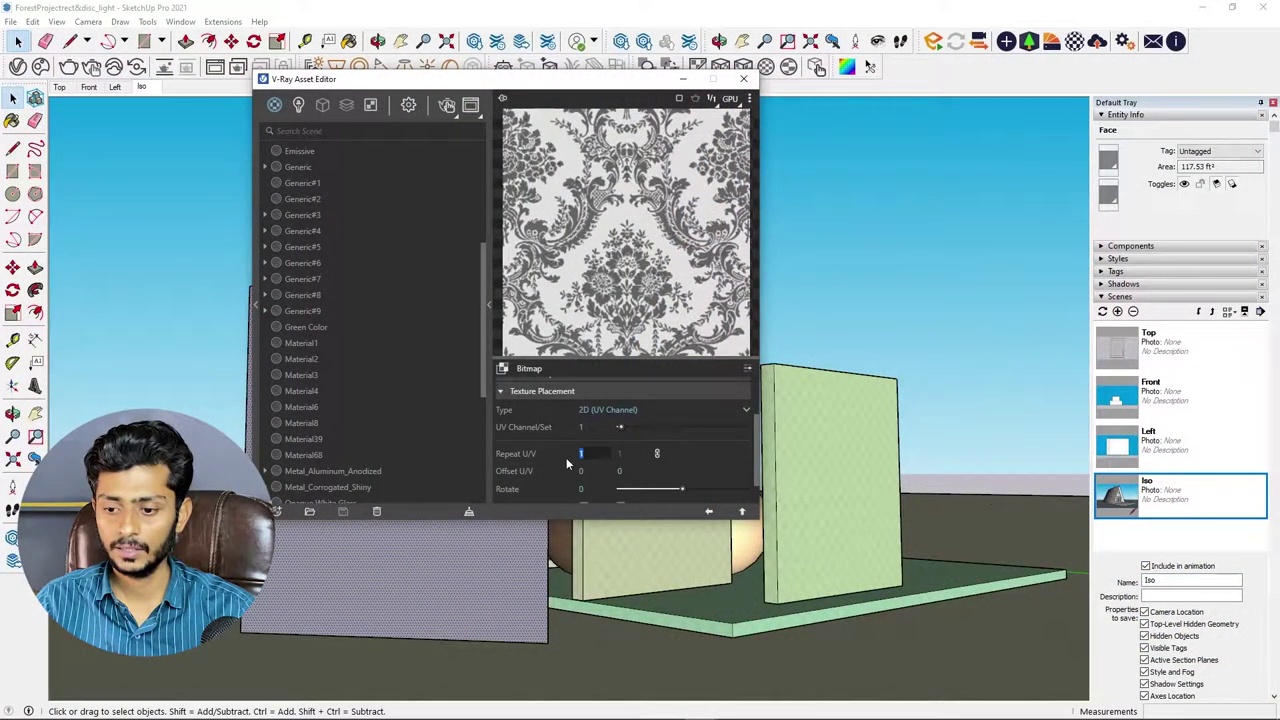
pyautogui.write('.1')
pyautogui.press('Return')
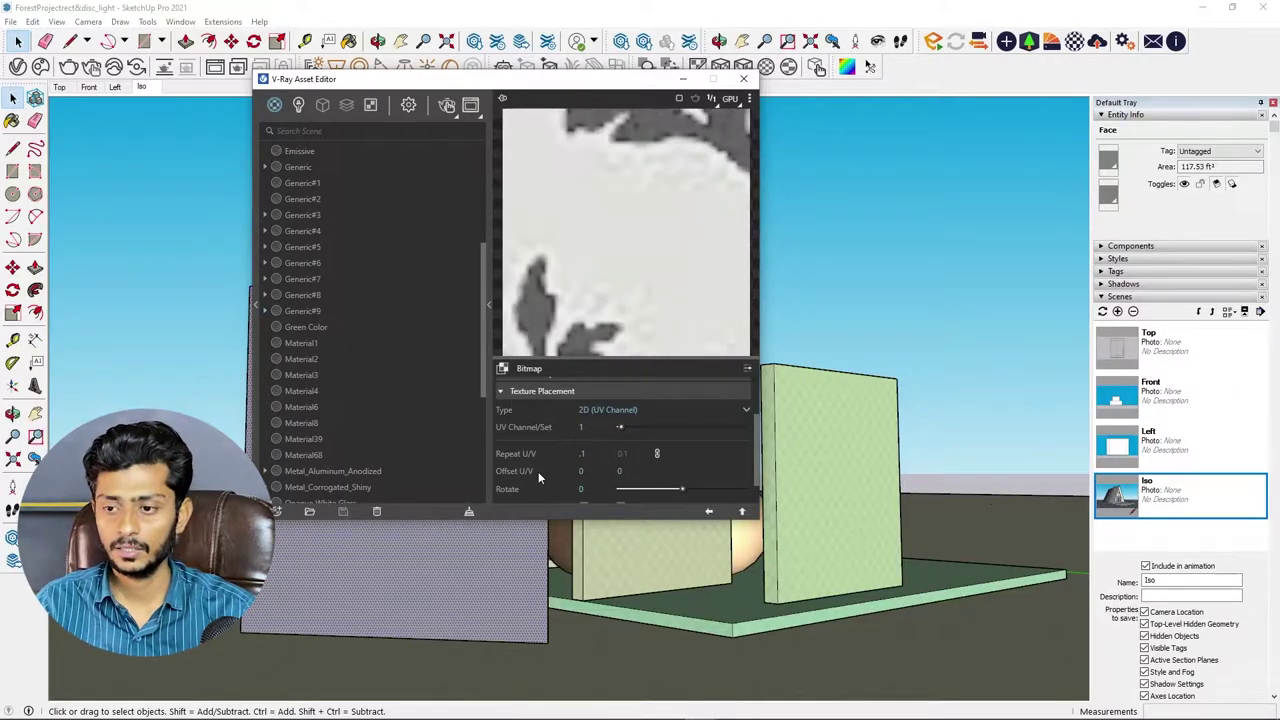
pyautogui.click(470, 104)
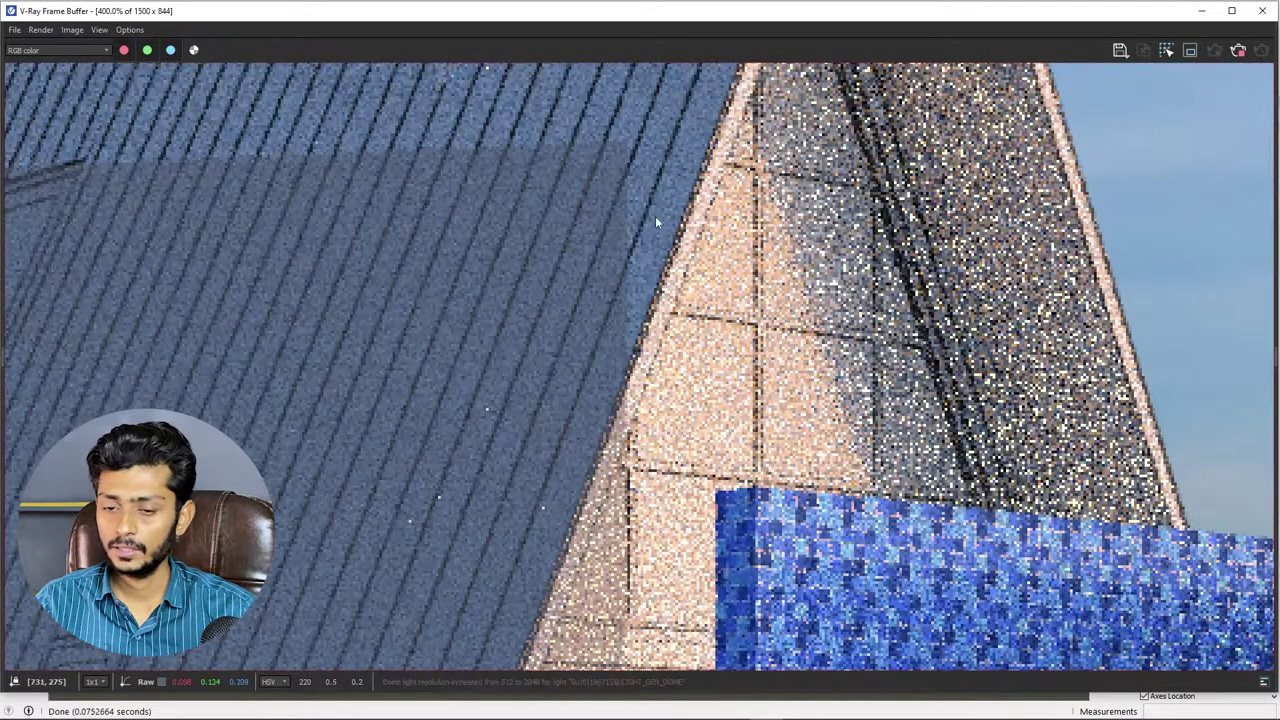
# - Zoom and pan the refining render to inspect the see-through damask panel, then close it
pyautogui.scroll(-3, 520, 241)
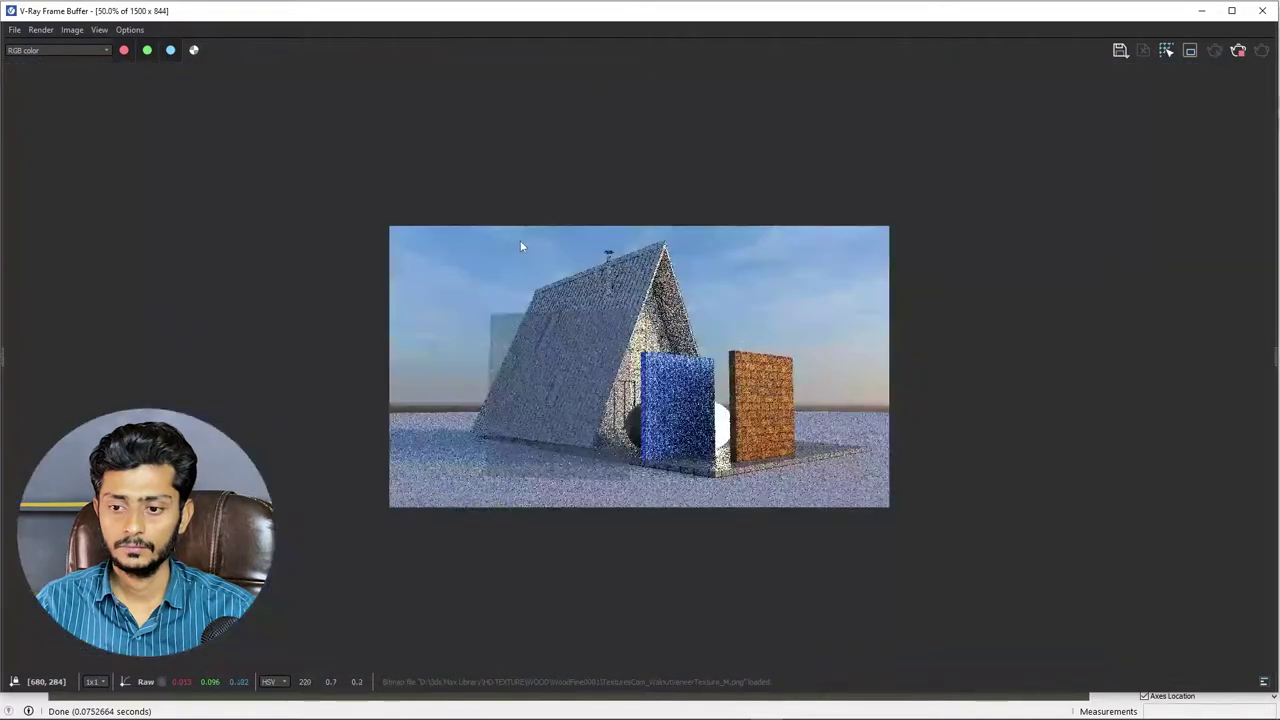
pyautogui.scroll(1, 520, 246)
pyautogui.scroll(1, 398, 305)
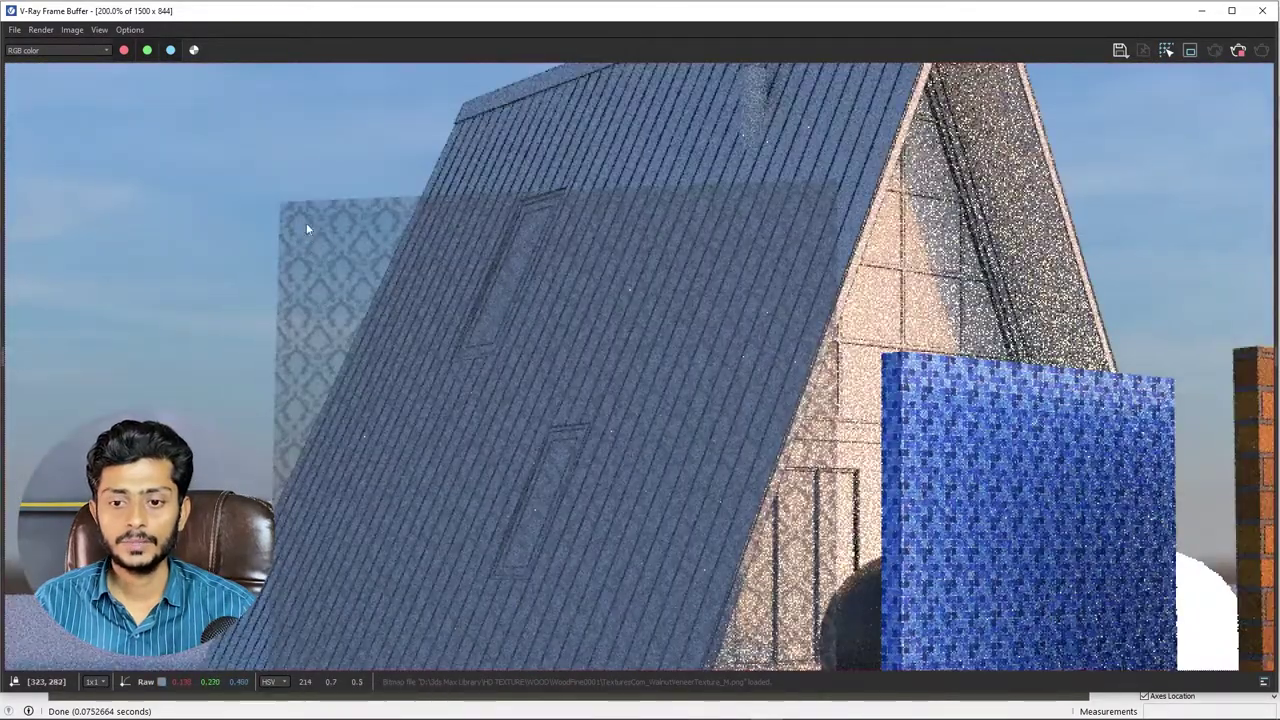
pyautogui.scroll(1, 389, 289)
pyautogui.scroll(1, 362, 309)
pyautogui.scroll(-1, 370, 235)
pyautogui.scroll(-1, 400, 270)
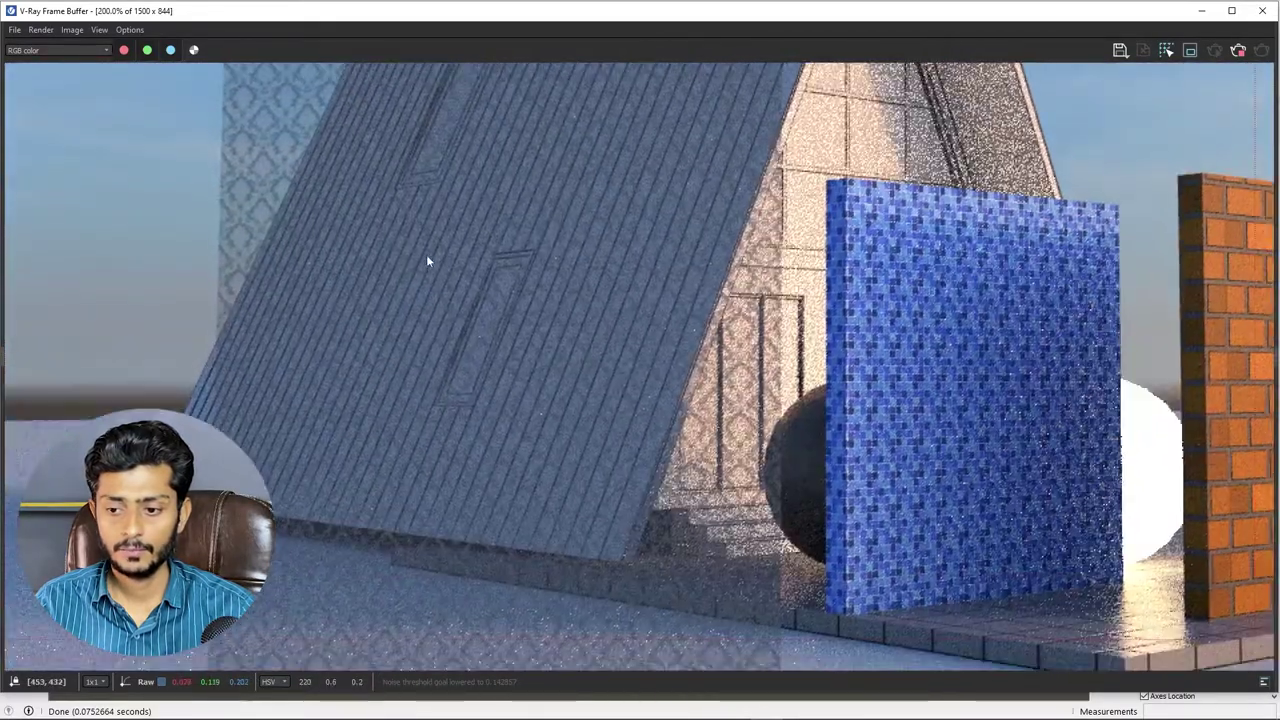
pyautogui.moveTo(434, 462)
pyautogui.mouseDown(button='middle')
pyautogui.moveTo(478, 445)
pyautogui.moveTo(445, 437)
pyautogui.mouseUp(button='middle')
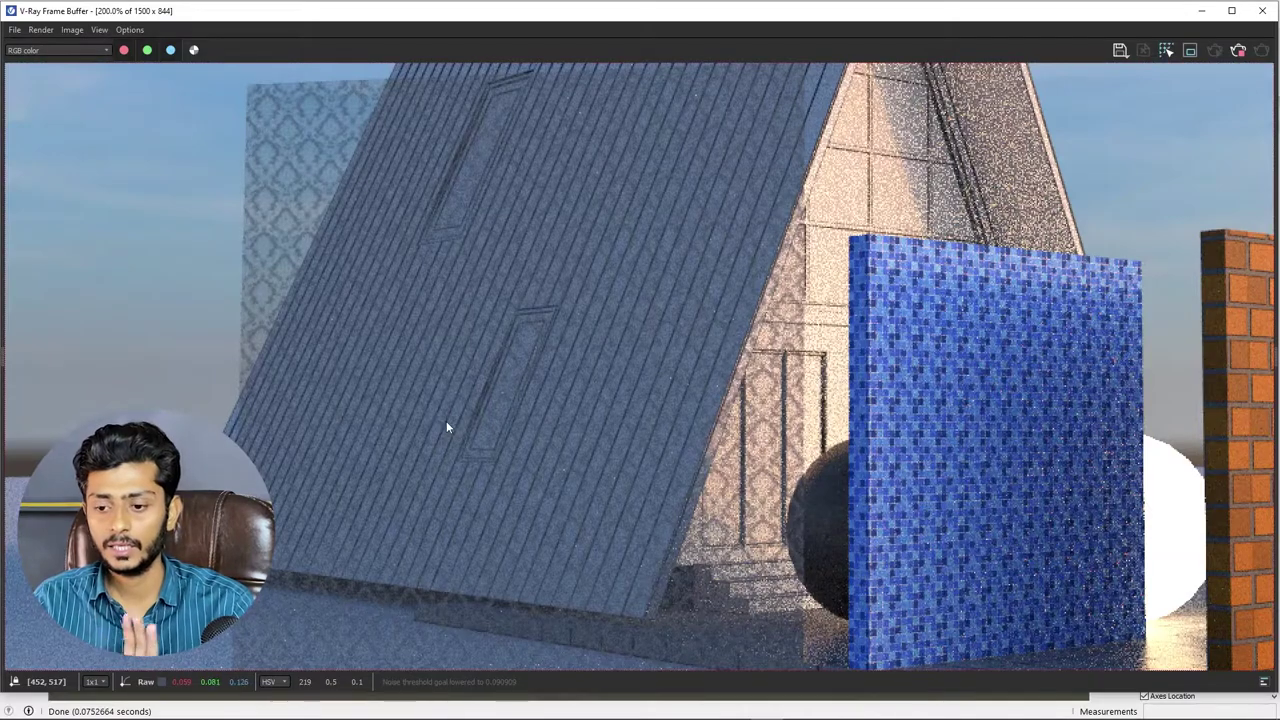
pyautogui.scroll(-1, 442, 420)
pyautogui.scroll(1, 504, 412)
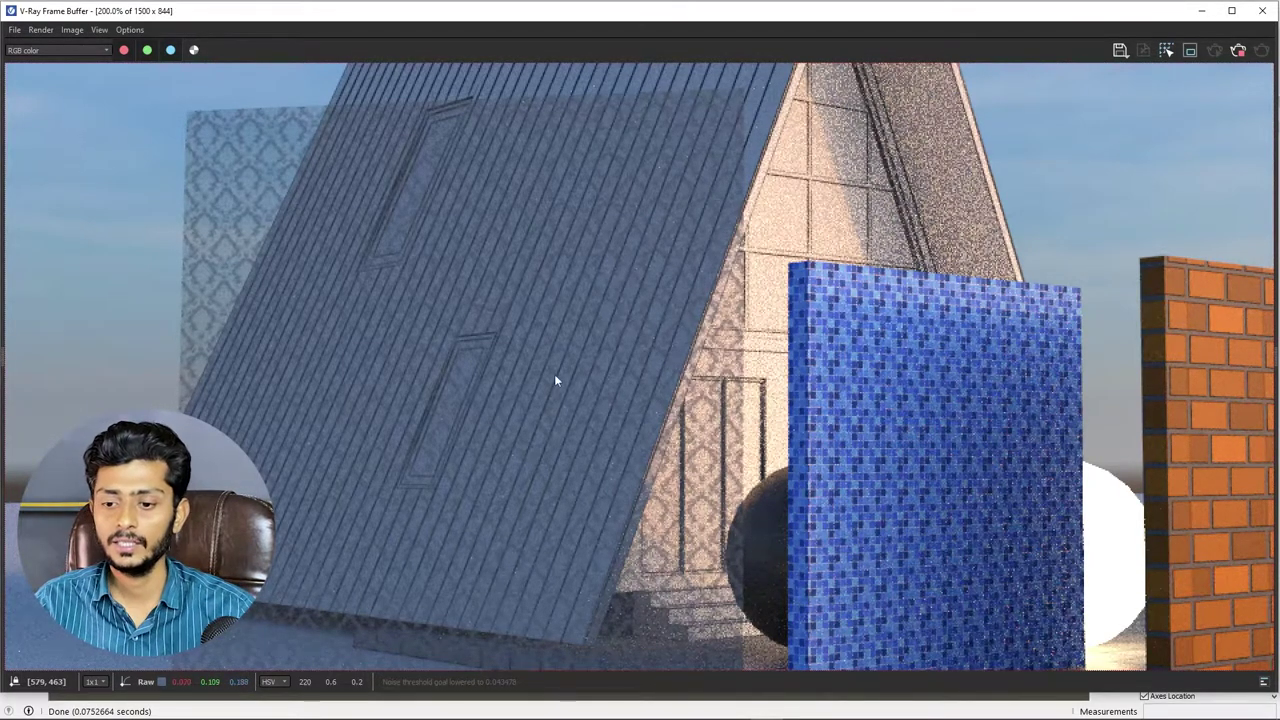
pyautogui.scroll(1, 215, 188)
pyautogui.scroll(-1, 253, 175)
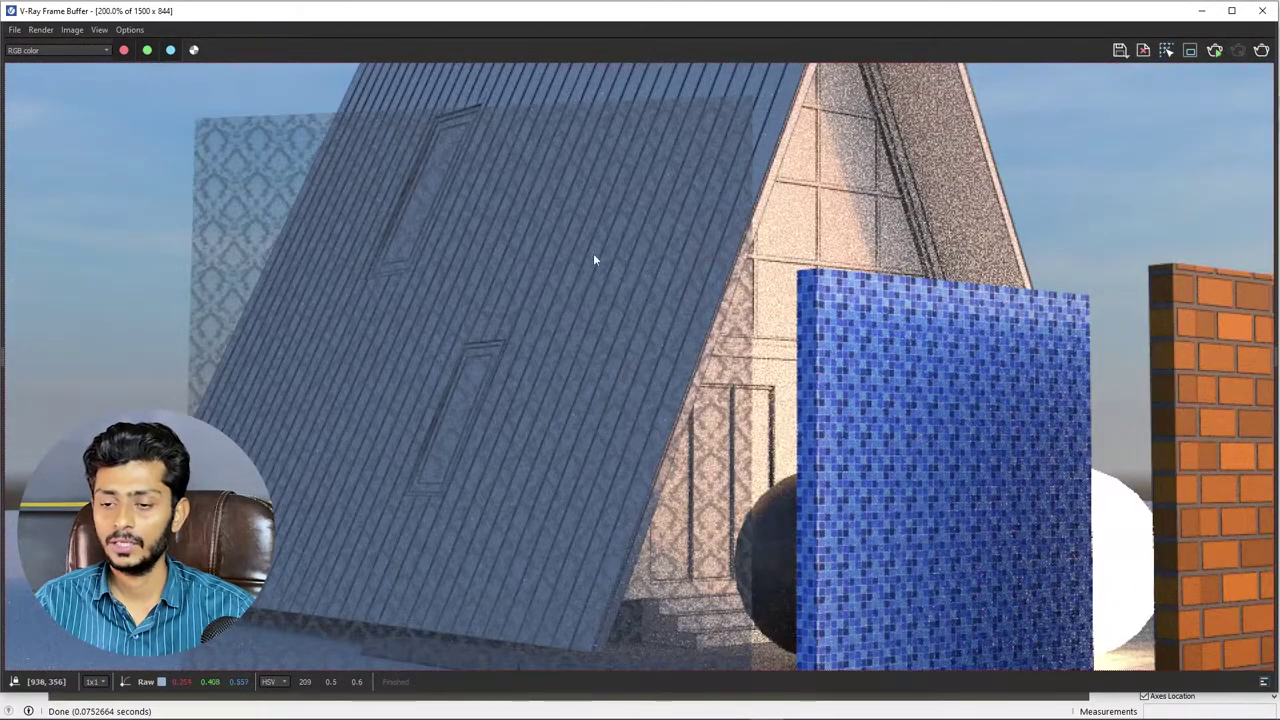
pyautogui.scroll(-1, 526, 262)
pyautogui.scroll(1, 526, 262)
pyautogui.scroll(-1, 550, 300)
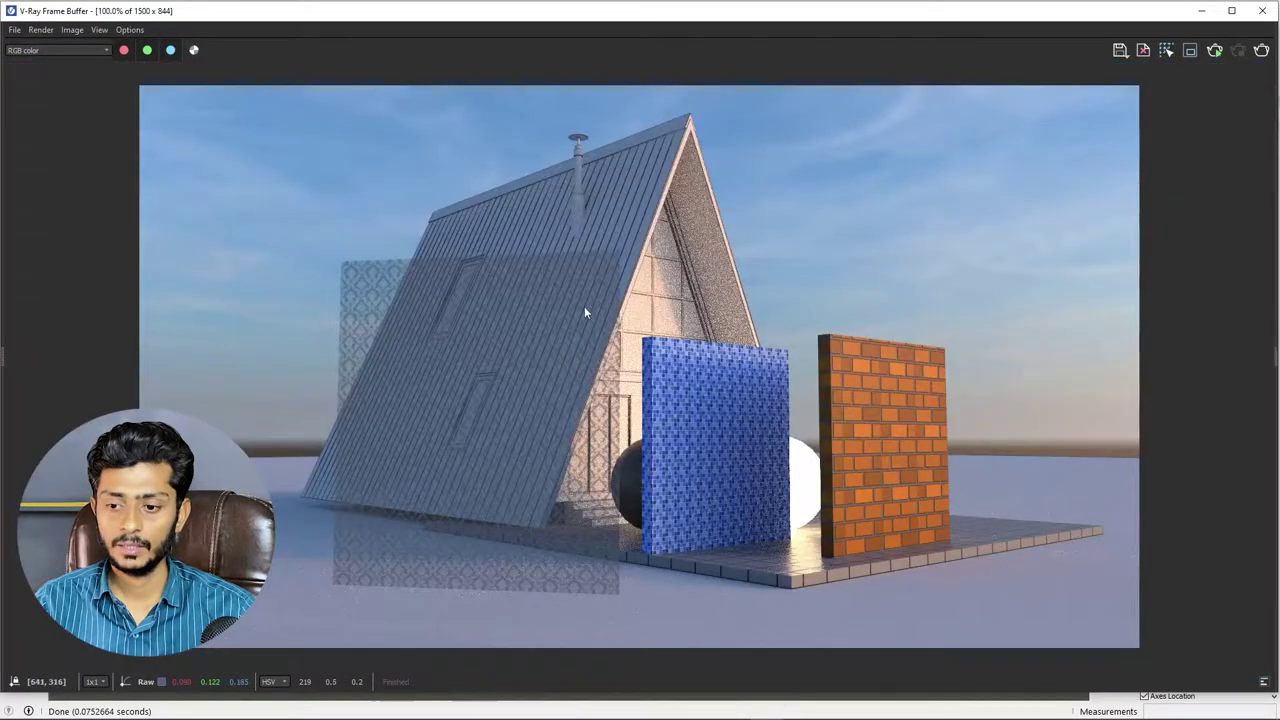
pyautogui.scroll(1, 529, 312)
pyautogui.scroll(-1, 551, 274)
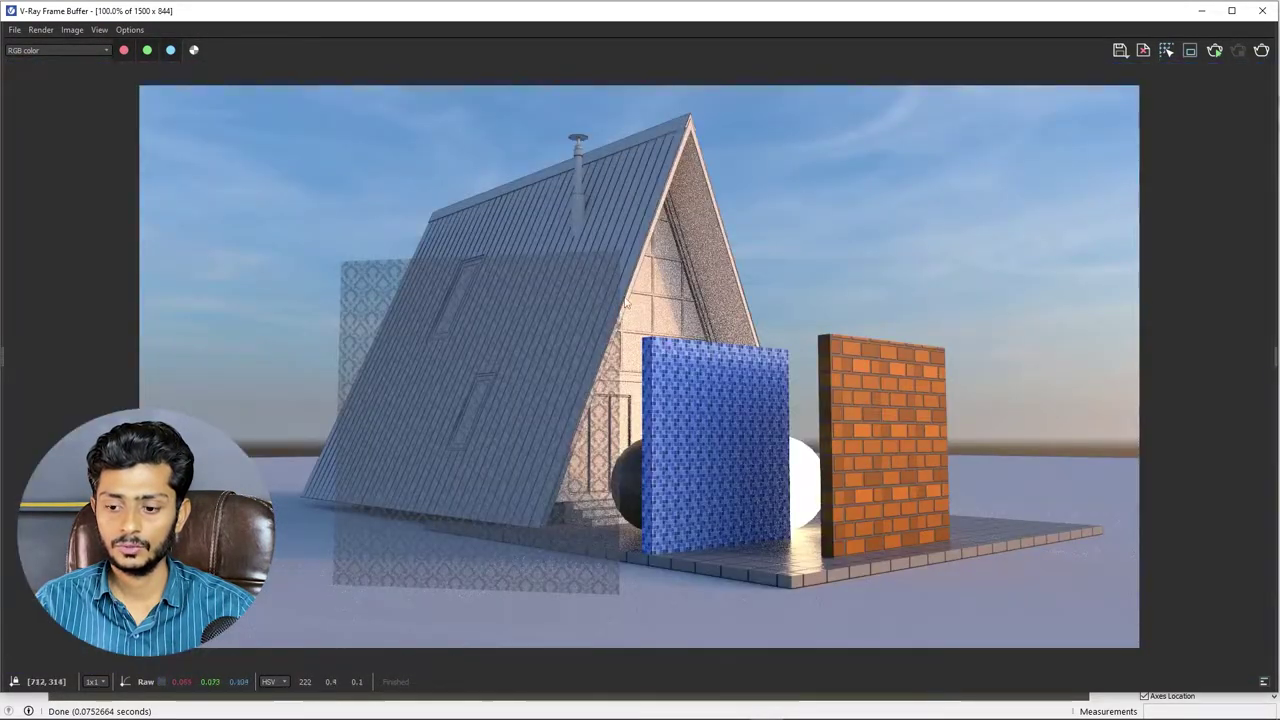
pyautogui.click(1262, 10)
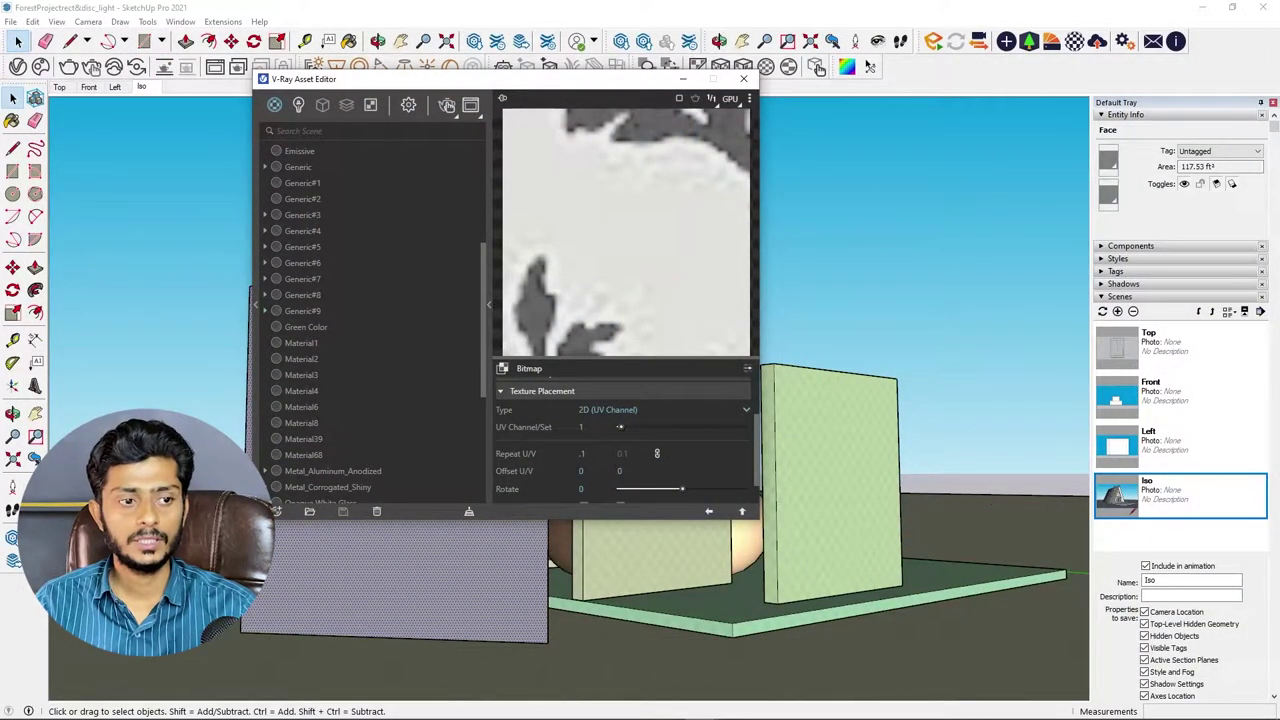
# - Preview the wall7 damask image, close it, and scroll back to the bitmap's Image File
pyautogui.scroll(2, 318, 259)
pyautogui.scroll(1, 318, 259)
pyautogui.scroll(1, 318, 259)
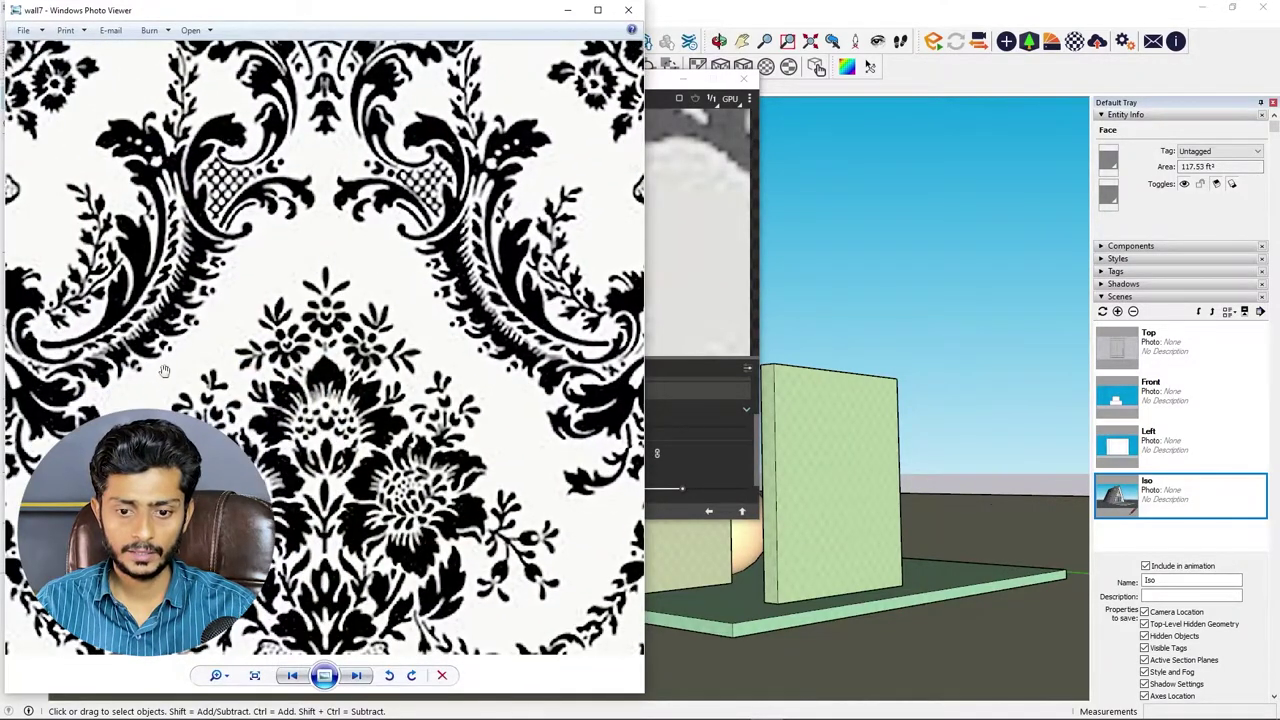
pyautogui.scroll(1, 205, 206)
pyautogui.scroll(-2, 225, 302)
pyautogui.scroll(-2, 354, 277)
pyautogui.click(628, 11)
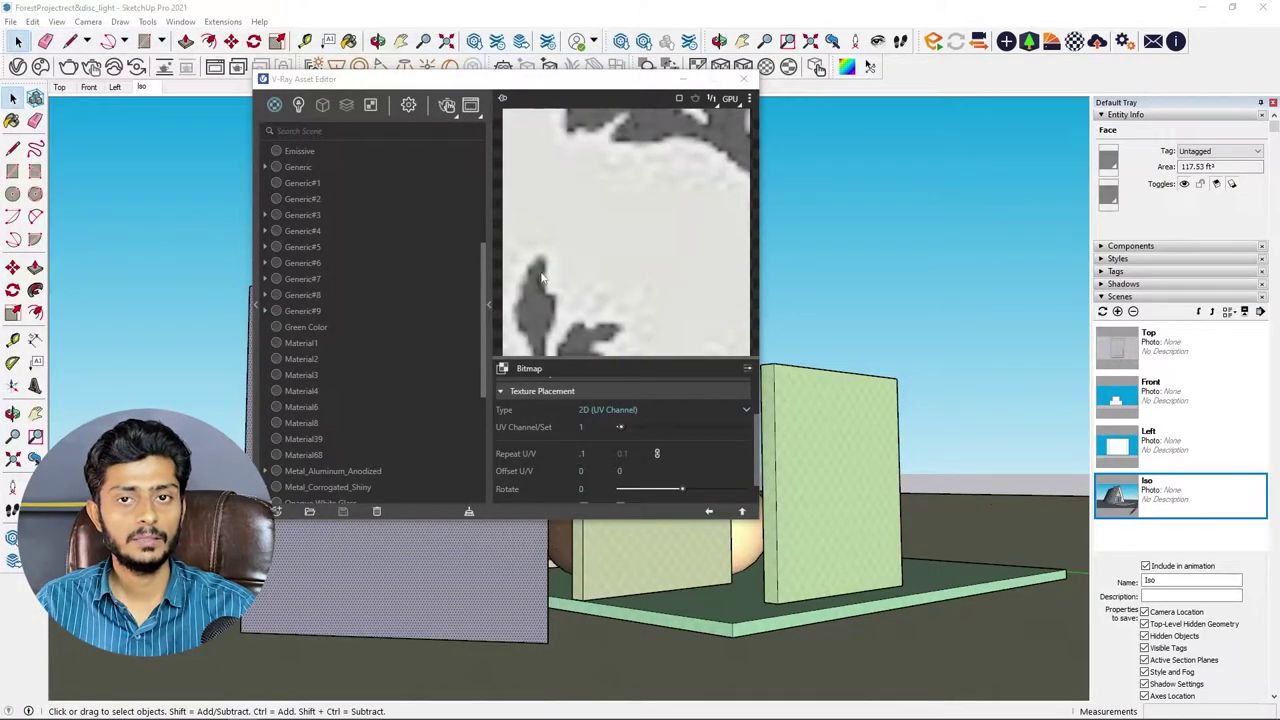
pyautogui.moveTo(765, 472); pyautogui.dragTo(761, 416)
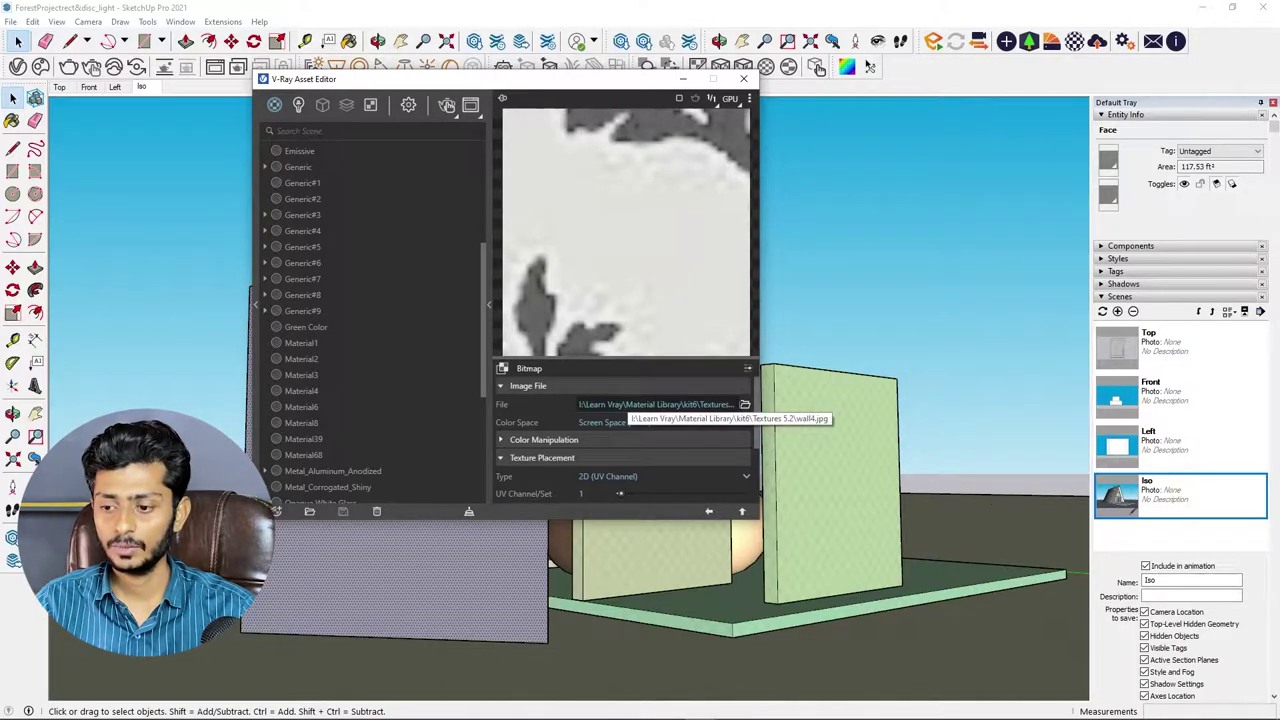
# - Replace the opacity bitmap with wall7 from the pasted kit4_fabrics Textures folder
pyautogui.click(744, 404)
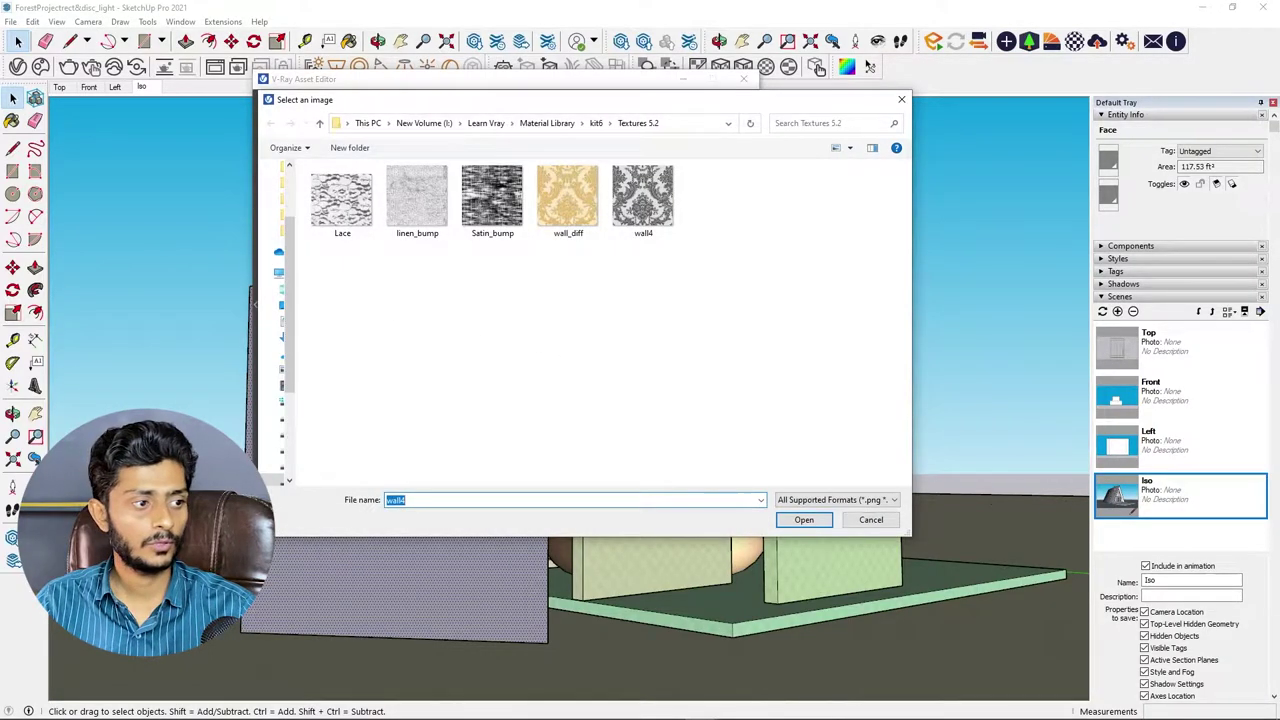
pyautogui.click(372, 500)
pyautogui.write('I:\\Learn Vray\\Material Library\\kit4\\kit4_fabrics\\Textures')
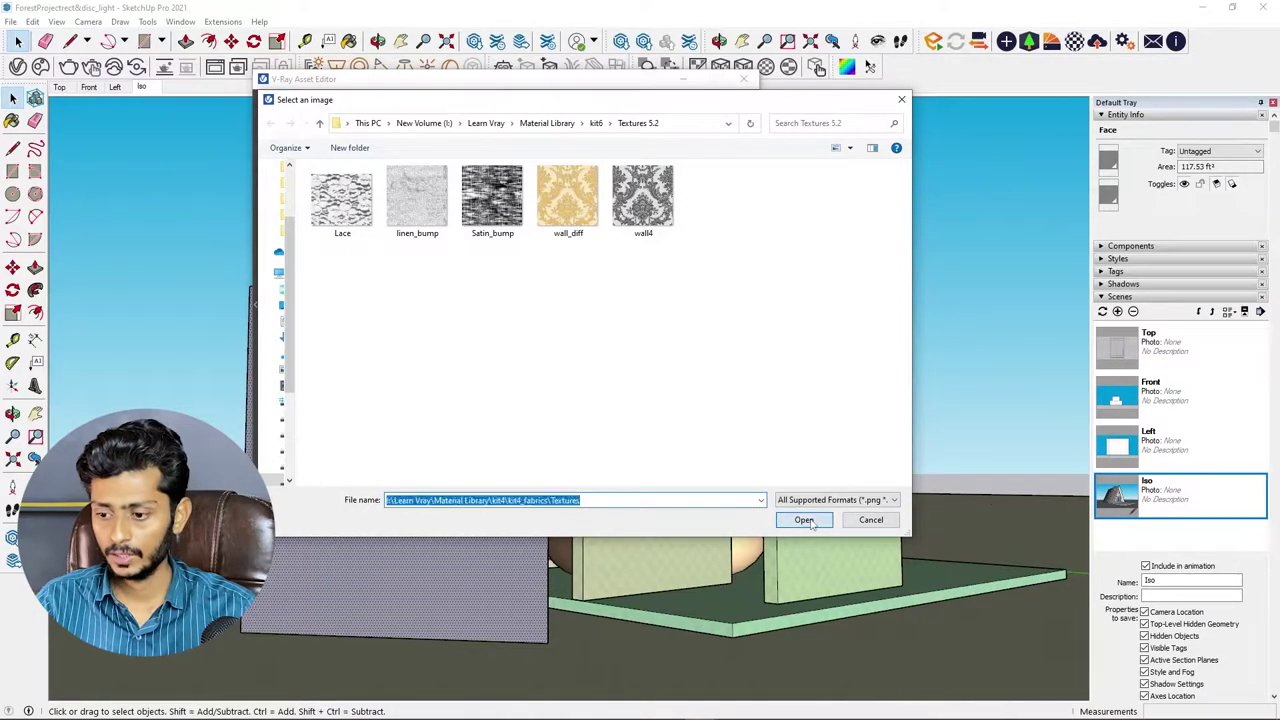
pyautogui.press('Return')
pyautogui.click(798, 300)
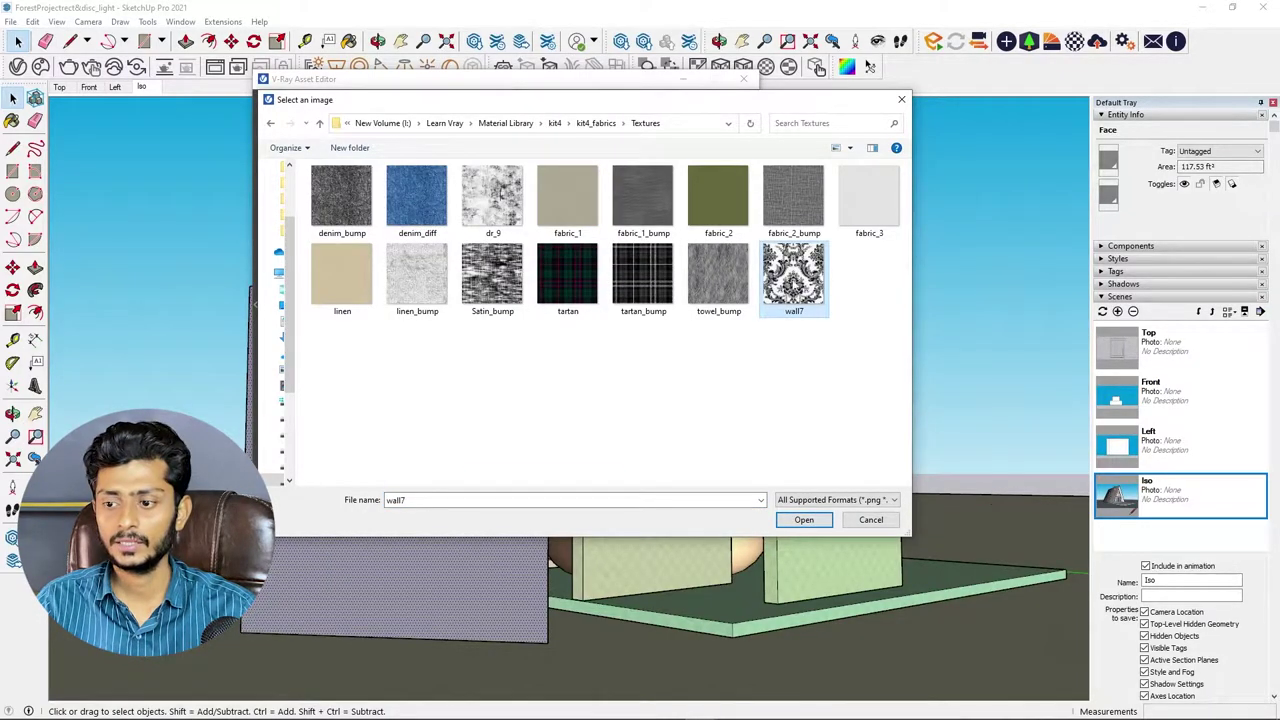
pyautogui.doubleClick(794, 280)
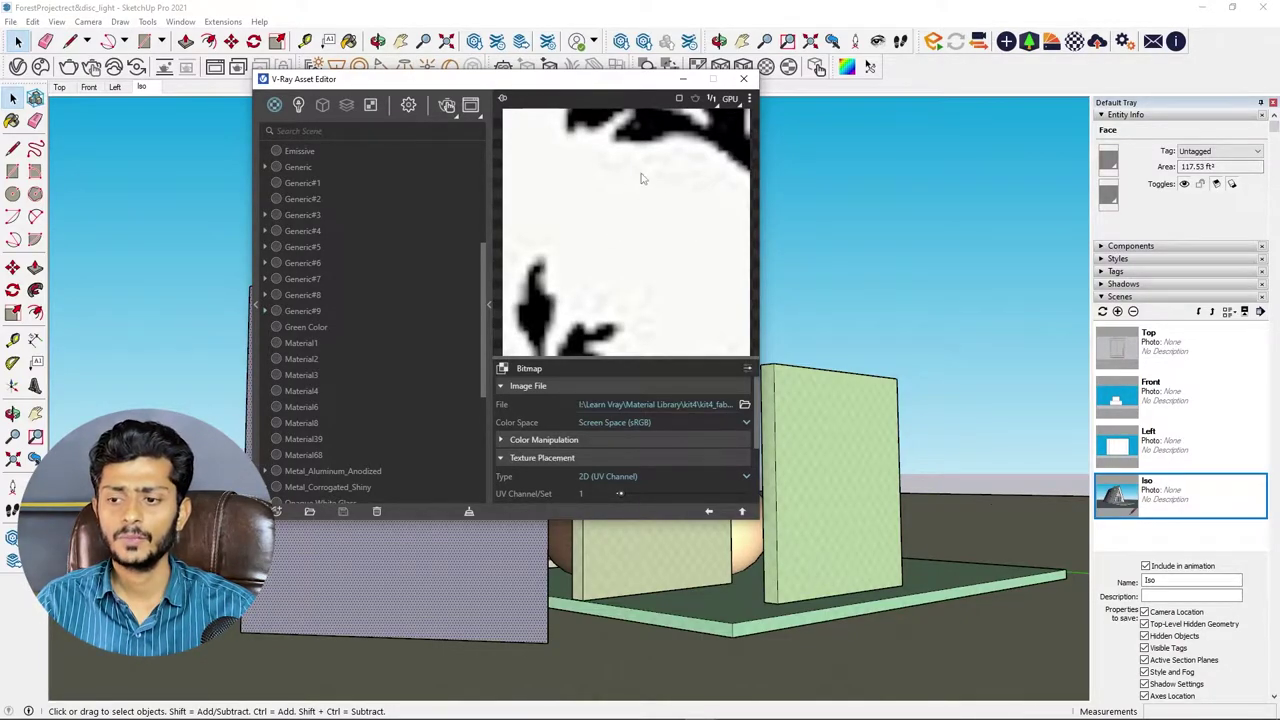
# - Set the wall7 bitmap's Repeat U/V to 0.05 and close the V-Ray Asset Editor
pyautogui.scroll(-3, 757, 439)
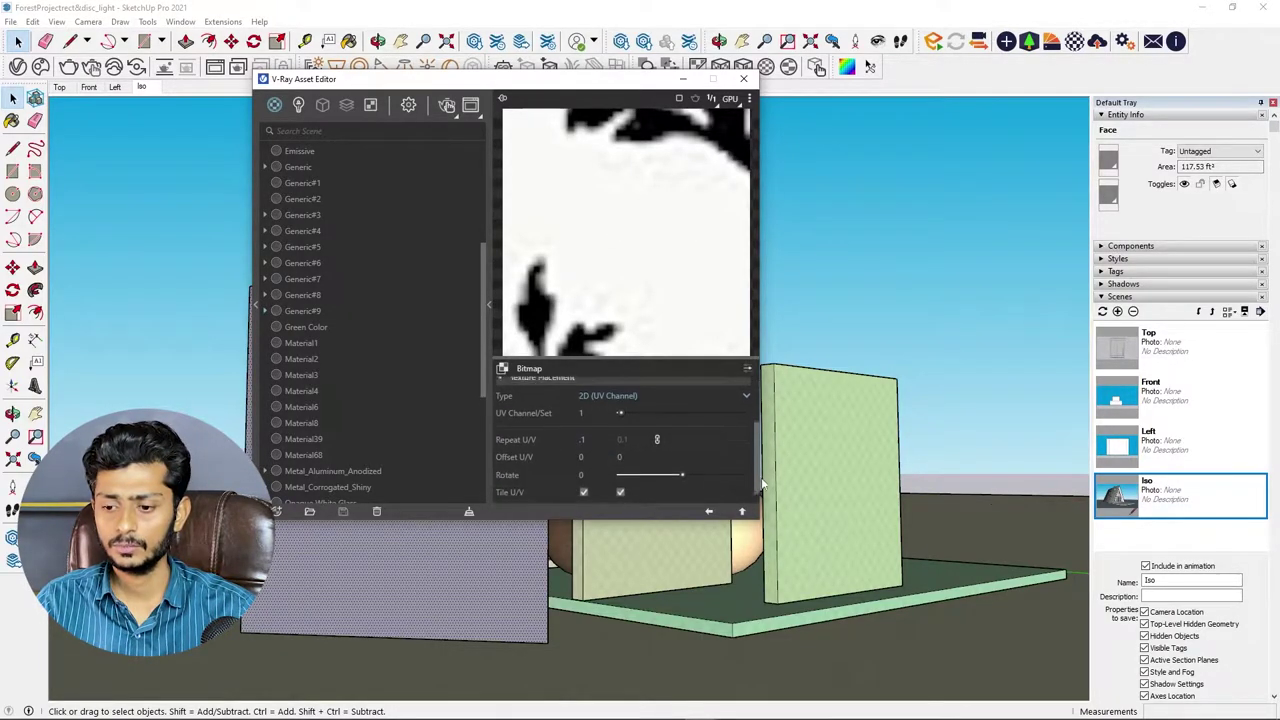
pyautogui.scroll(-1, 757, 439)
pyautogui.write('.05')
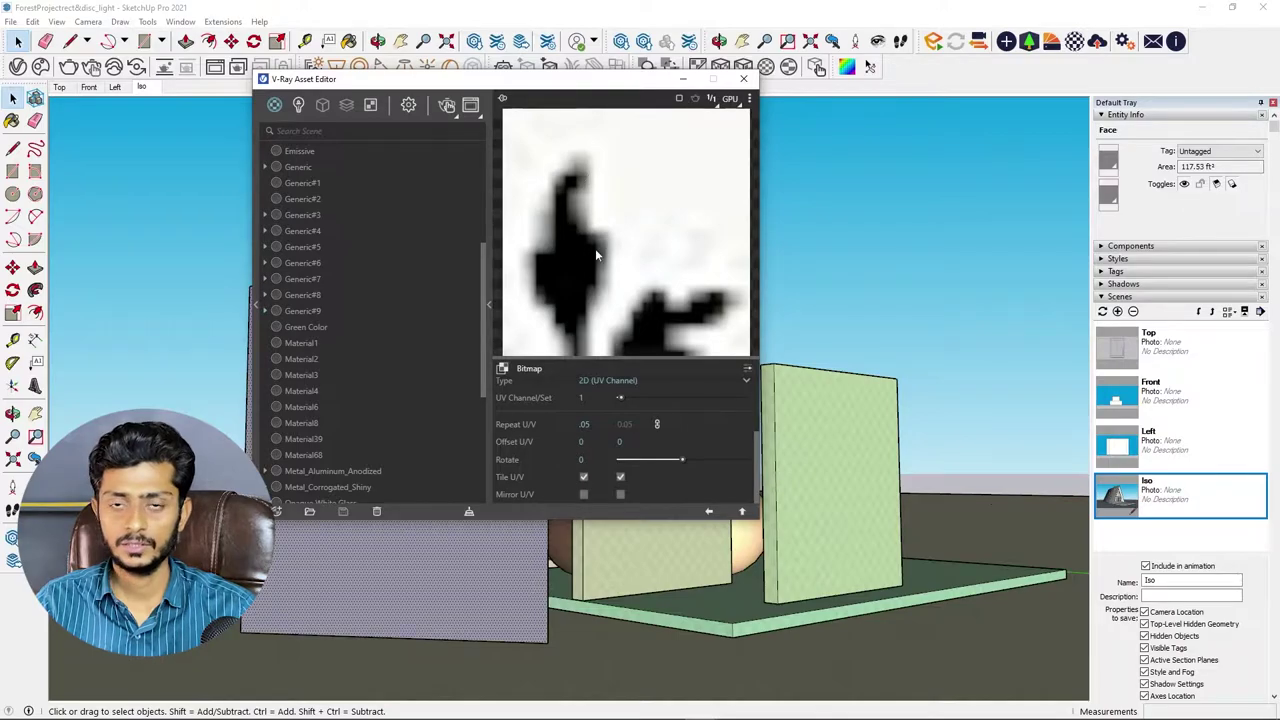
pyautogui.click(745, 80)
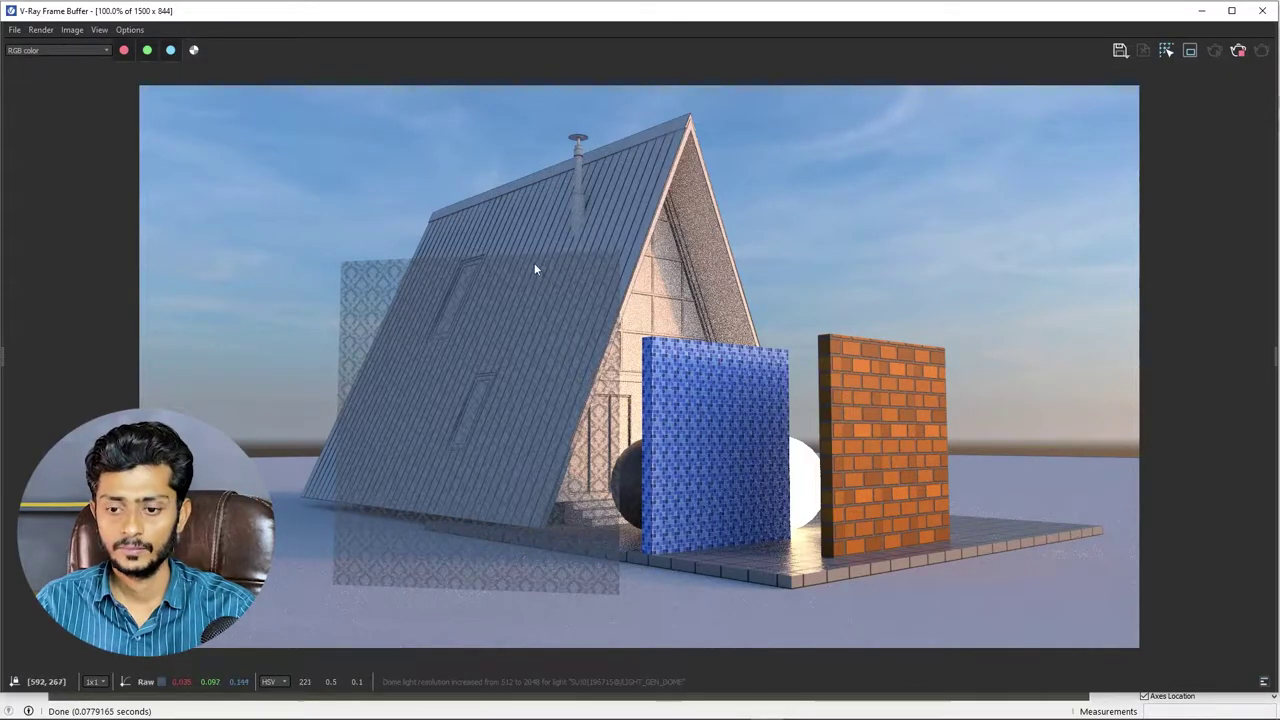
pyautogui.scroll(1, 532, 259)
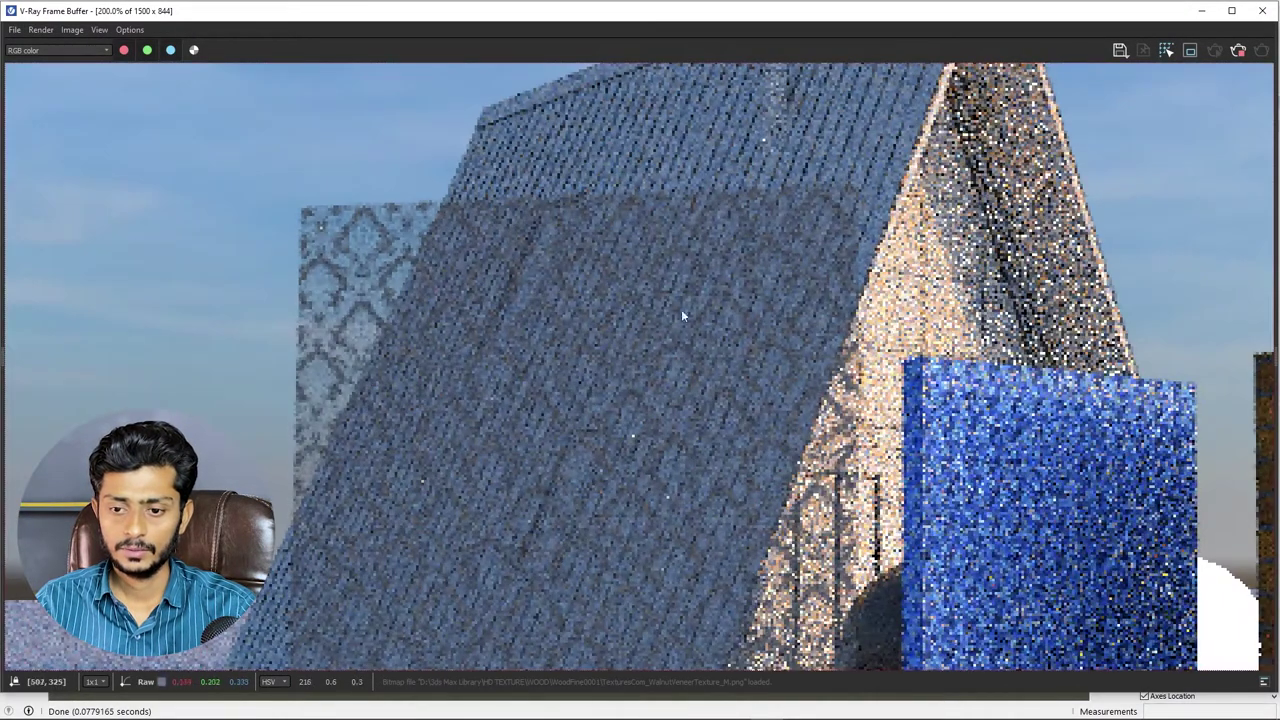
pyautogui.moveTo(681, 309); pyautogui.dragTo(648, 395, button='middle')
pyautogui.moveTo(510, 414); pyautogui.dragTo(468, 374, button='middle')
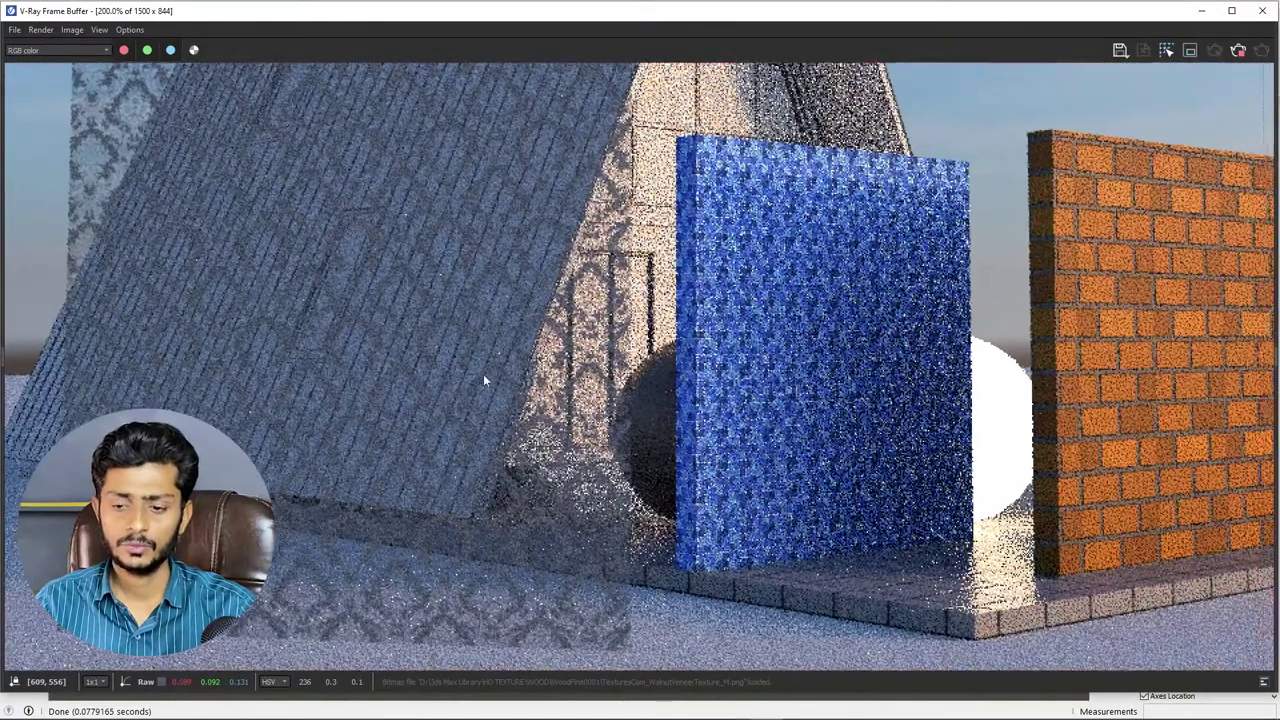
pyautogui.scroll(-1, 485, 378)
pyautogui.scroll(1, 364, 268)
pyautogui.scroll(-1, 362, 212)
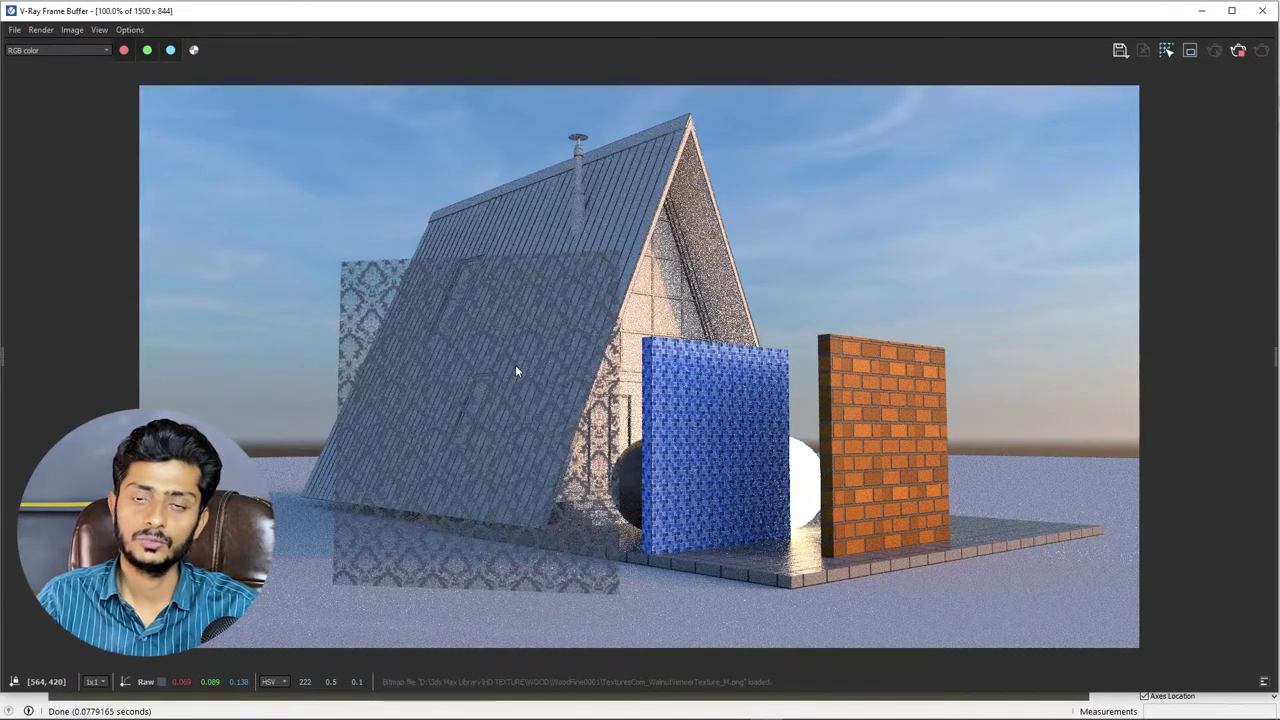
pyautogui.scroll(1, 508, 358)
pyautogui.scroll(-1, 508, 349)
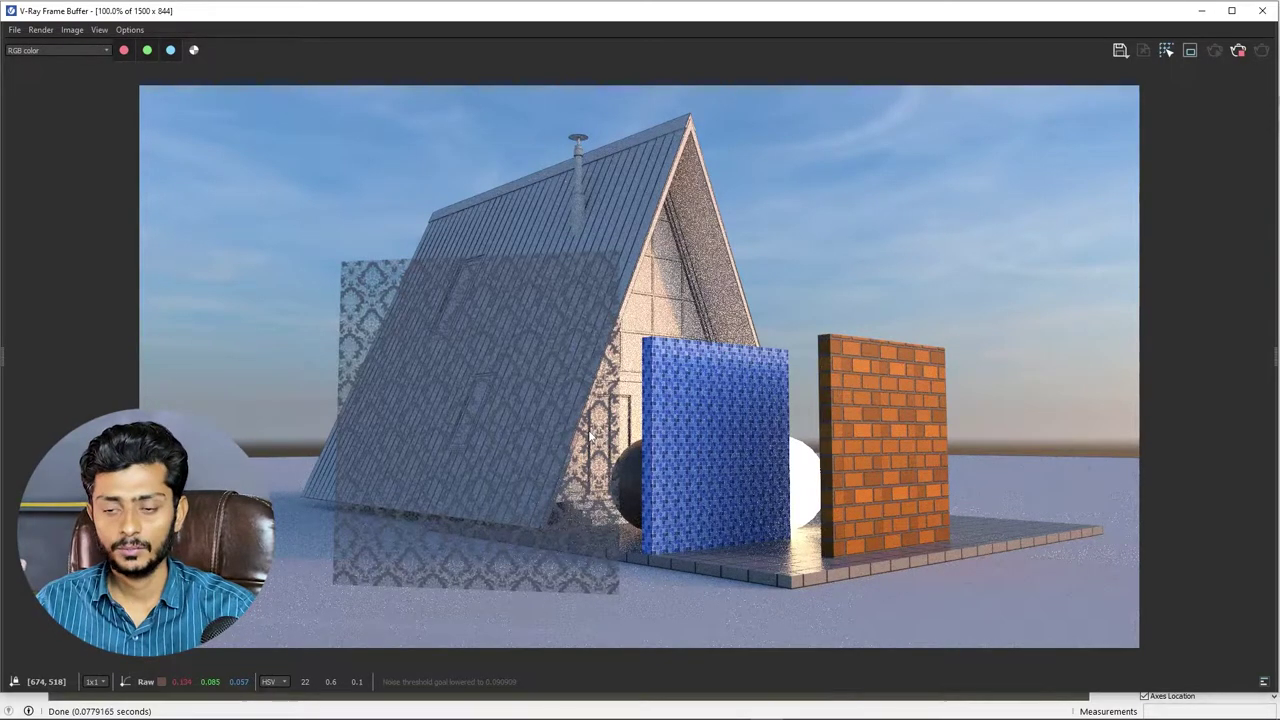
pyautogui.scroll(1, 492, 466)
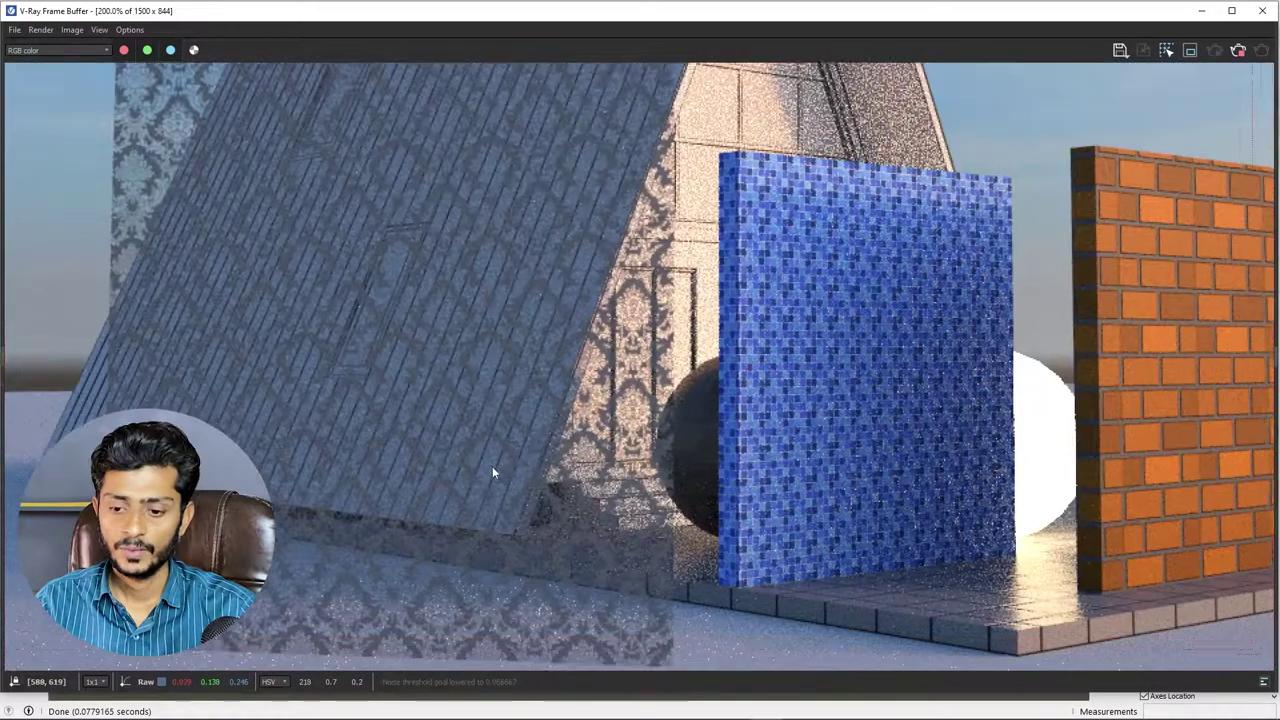
pyautogui.moveTo(503, 380)
pyautogui.mouseDown(button='middle')
pyautogui.moveTo(429, 388)
pyautogui.moveTo(550, 324)
pyautogui.mouseUp(button='middle')
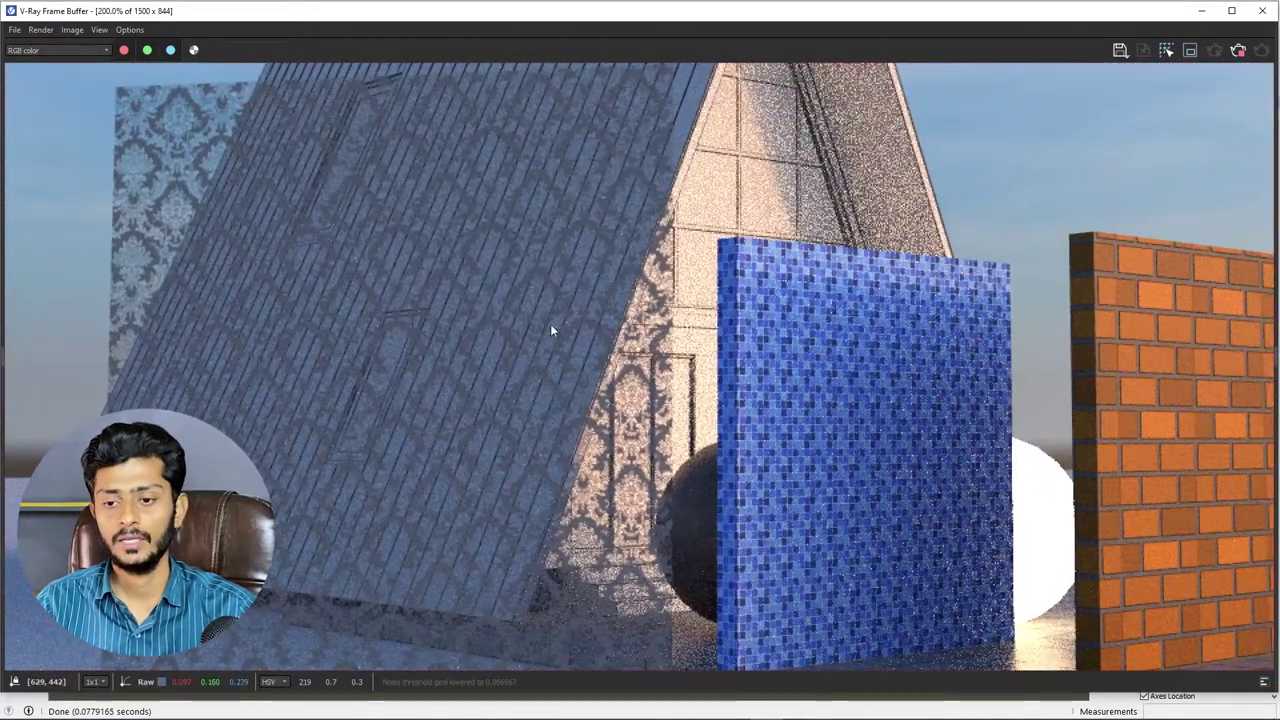
pyautogui.scroll(-1, 420, 314)
pyautogui.scroll(1, 460, 350)
pyautogui.moveTo(522, 413); pyautogui.dragTo(437, 326, button='middle')
pyautogui.scroll(-1, 437, 326)
pyautogui.scroll(1, 465, 481)
pyautogui.moveTo(465, 481)
pyautogui.mouseDown(button='middle')
pyautogui.moveTo(405, 434)
pyautogui.moveTo(468, 403)
pyautogui.mouseUp(button='middle')
pyautogui.scroll(1, 405, 435)
pyautogui.scroll(-1, 352, 461)
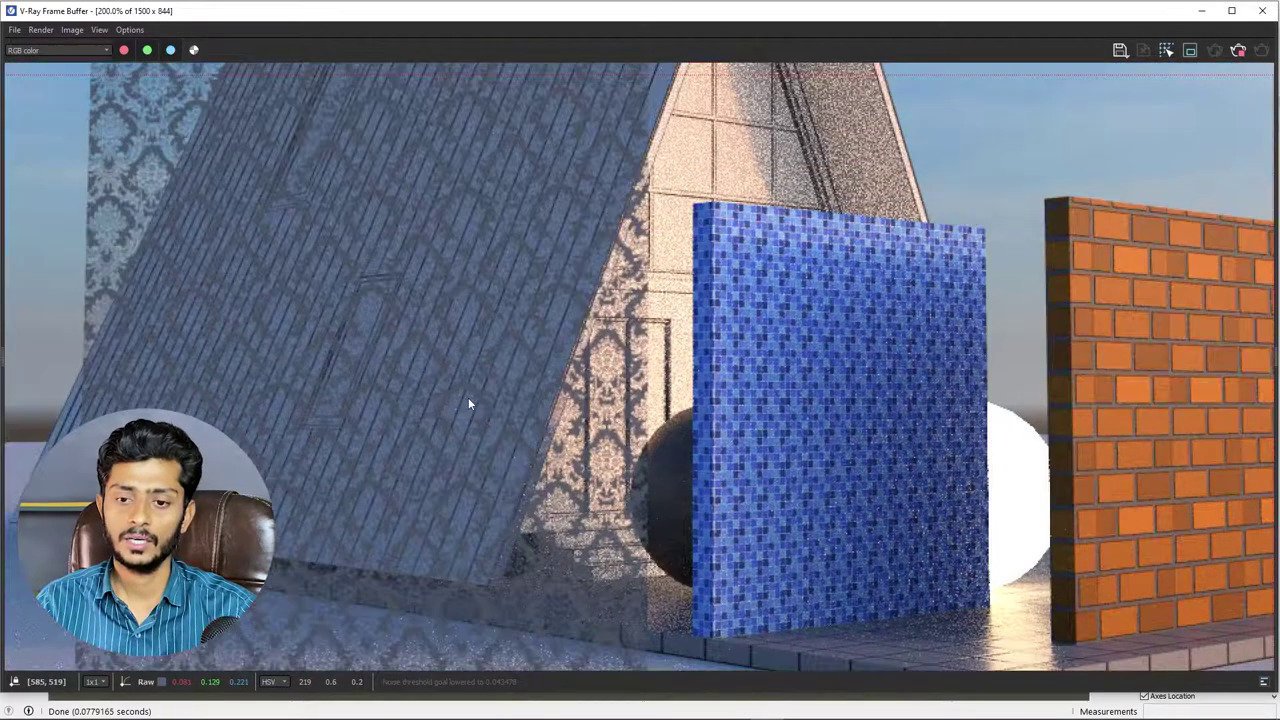
pyautogui.scroll(1, 214, 206)
pyautogui.scroll(1, 268, 260)
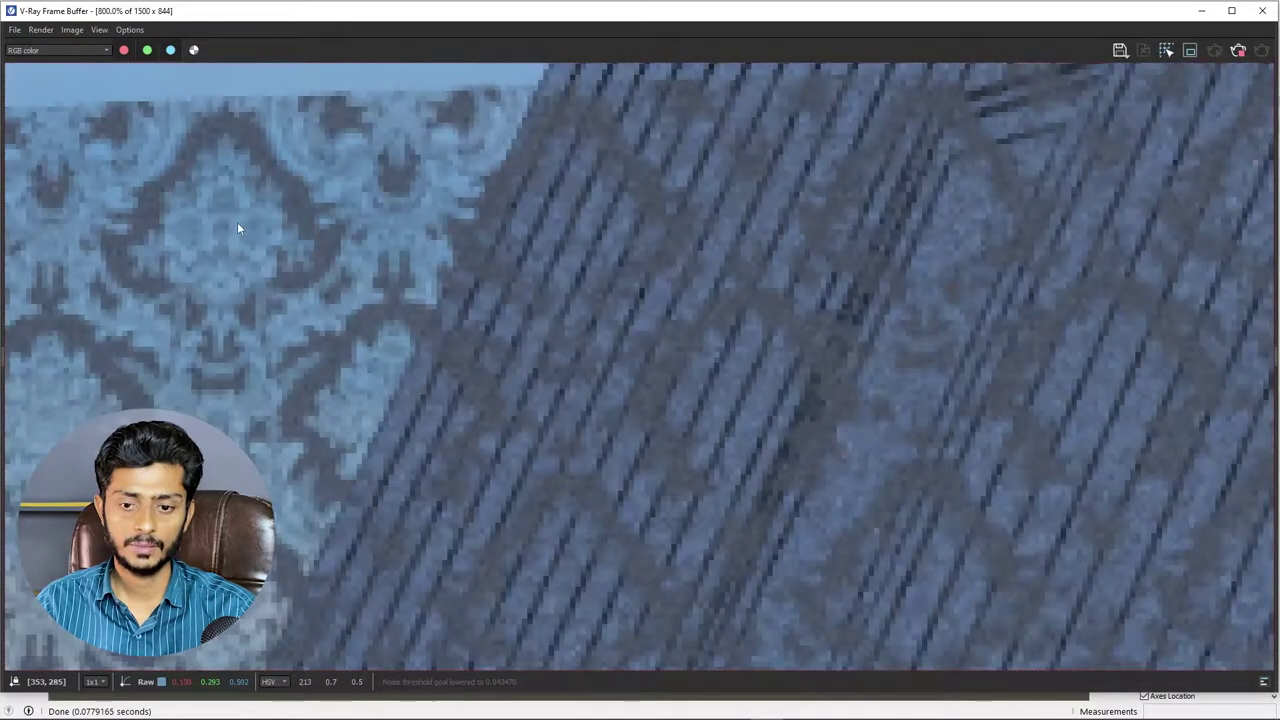
pyautogui.scroll(-1, 260, 225)
pyautogui.scroll(-1, 310, 240)
pyautogui.scroll(-1, 400, 330)
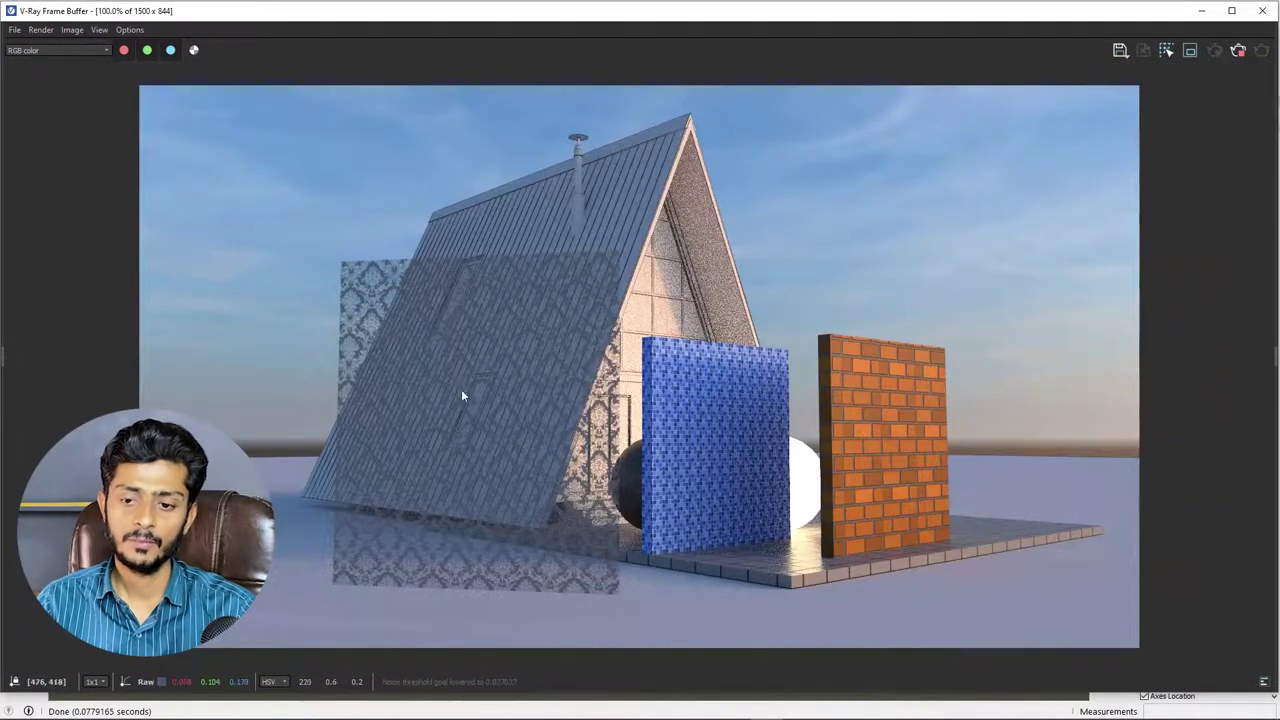
pyautogui.scroll(1, 461, 389)
pyautogui.scroll(-1, 461, 389)
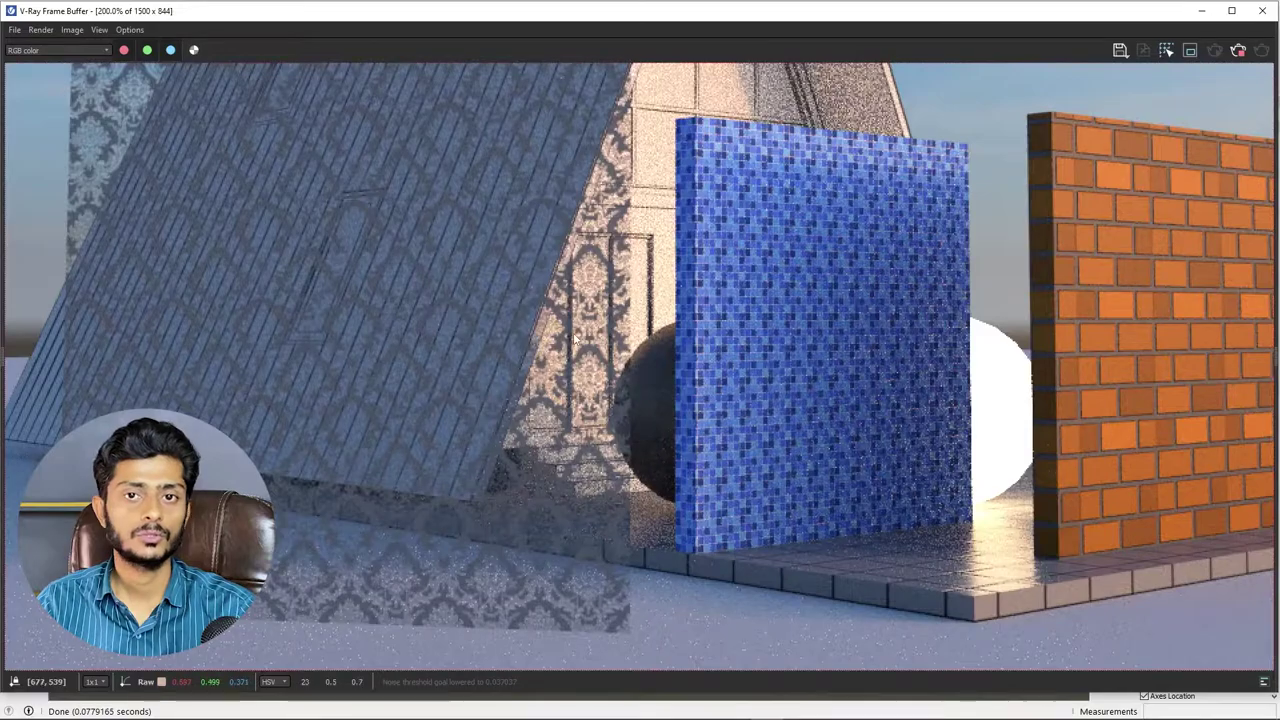
pyautogui.scroll(-1, 475, 312)
pyautogui.scroll(1, 475, 312)
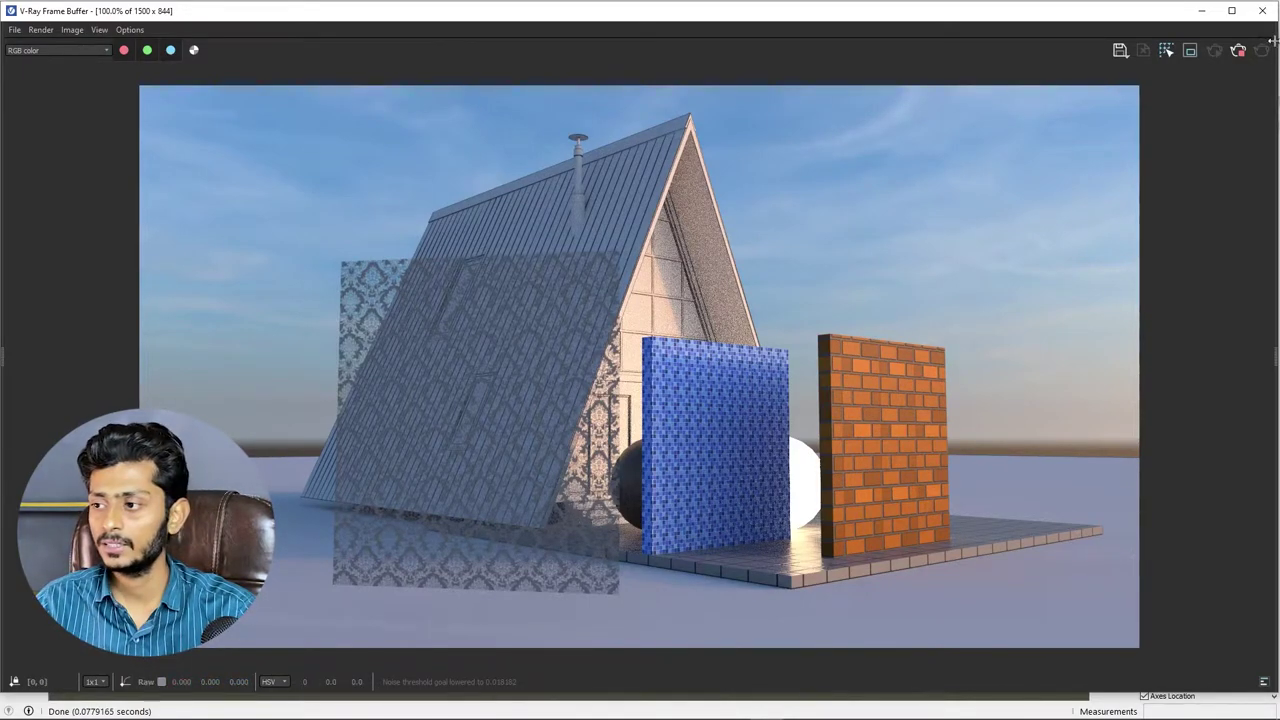
# - Stop the progressive render, keeping the finished image with the wall7 damask panel
pyautogui.click(1238, 52)
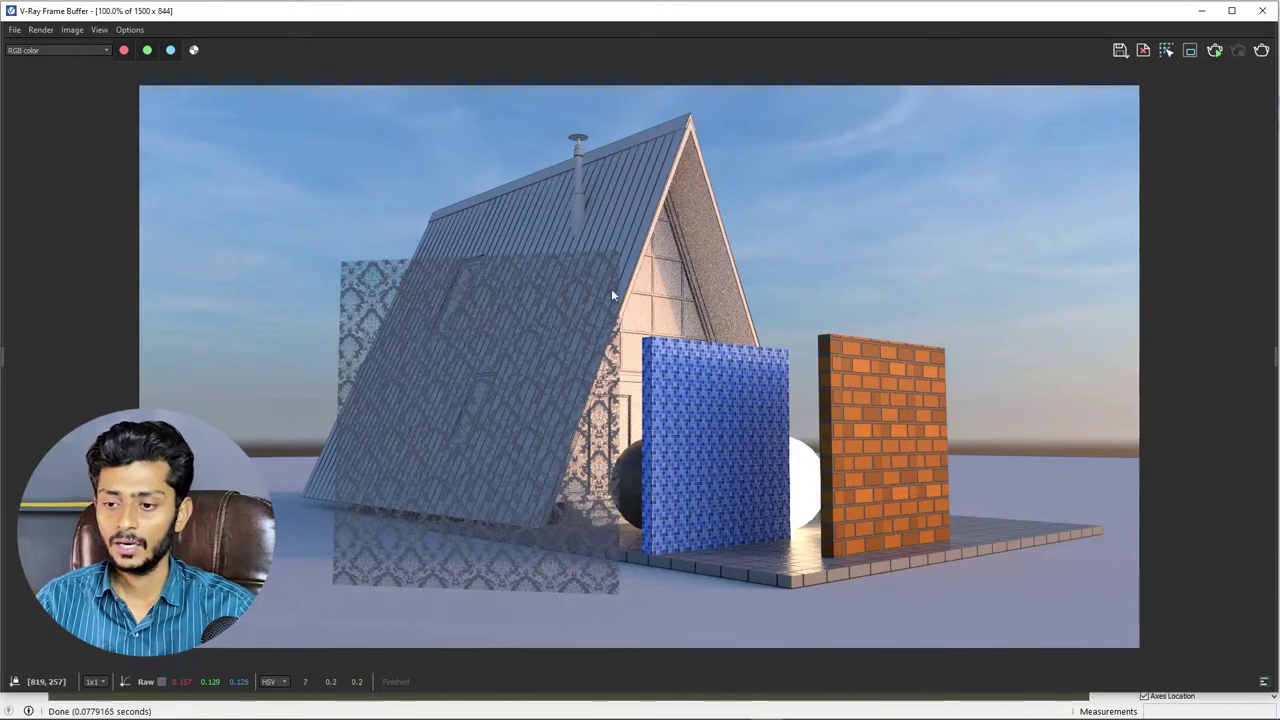
pyautogui.scroll(2, 558, 300)
pyautogui.scroll(-2, 554, 335)
pyautogui.scroll(-3, 553, 290)
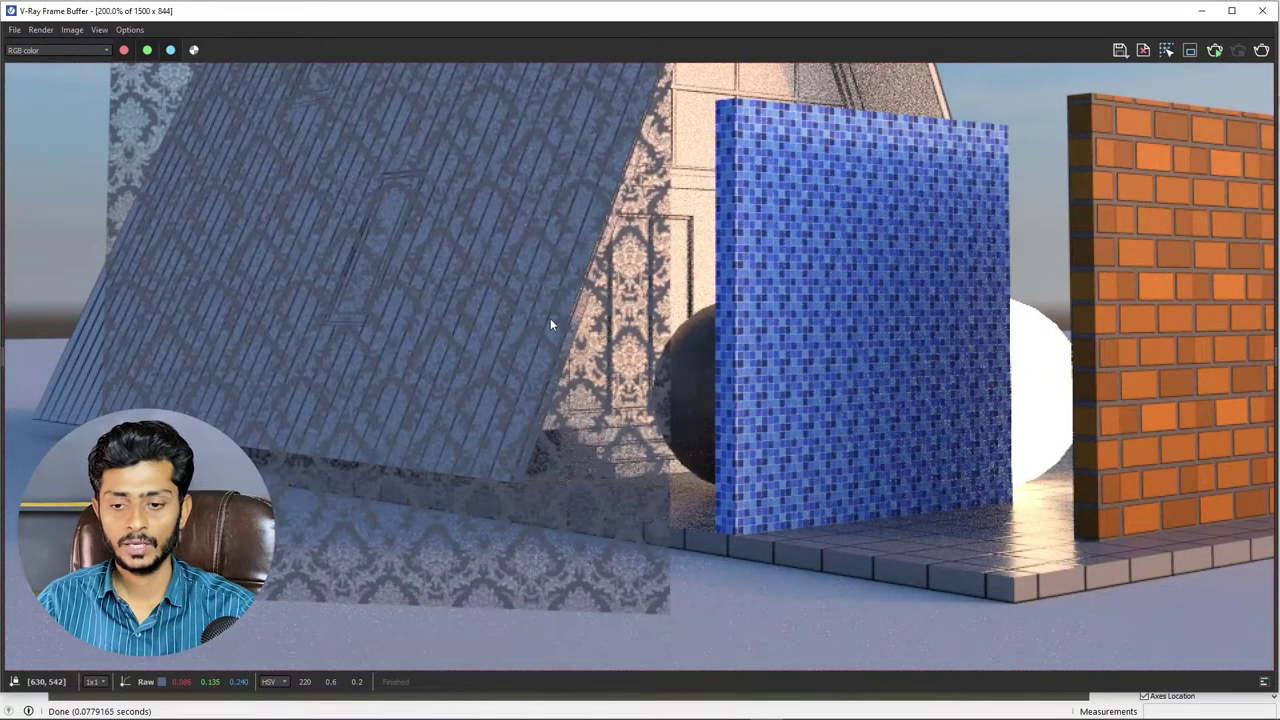
pyautogui.scroll(-2, 550, 318)
pyautogui.scroll(2, 700, 288)
pyautogui.scroll(-2, 603, 263)
pyautogui.scroll(2, 516, 305)
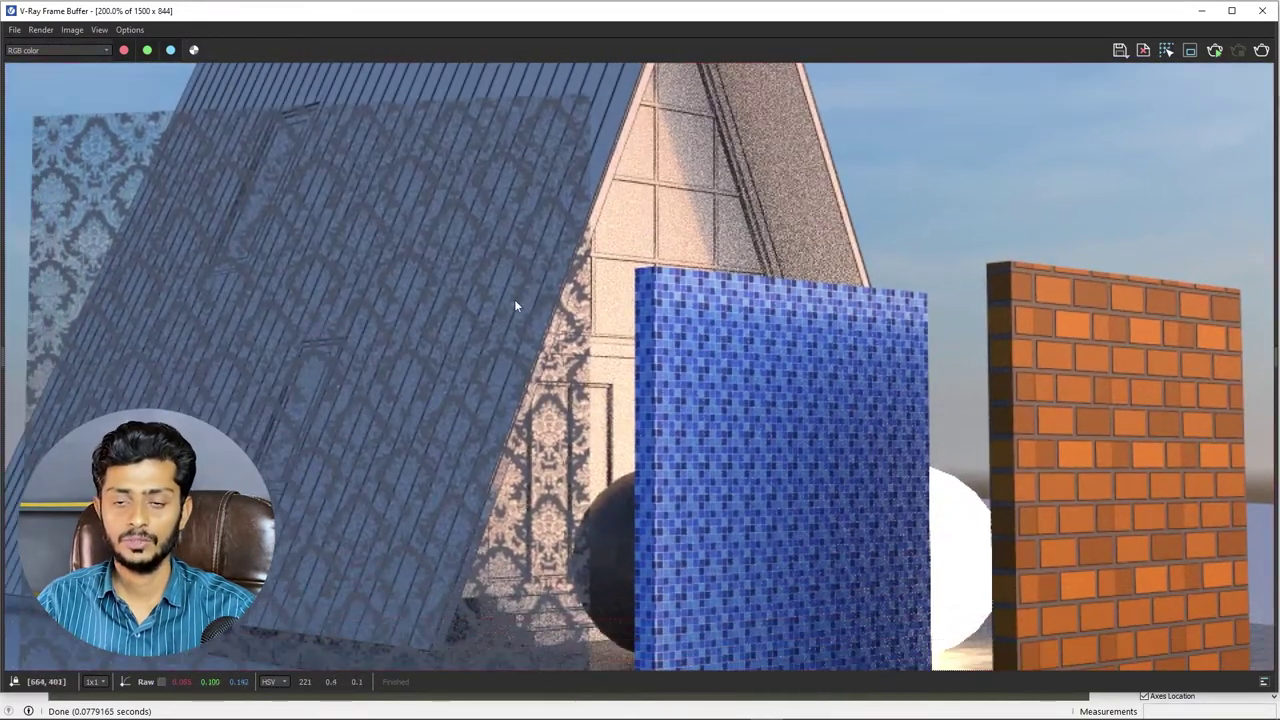
pyautogui.scroll(-2, 511, 302)
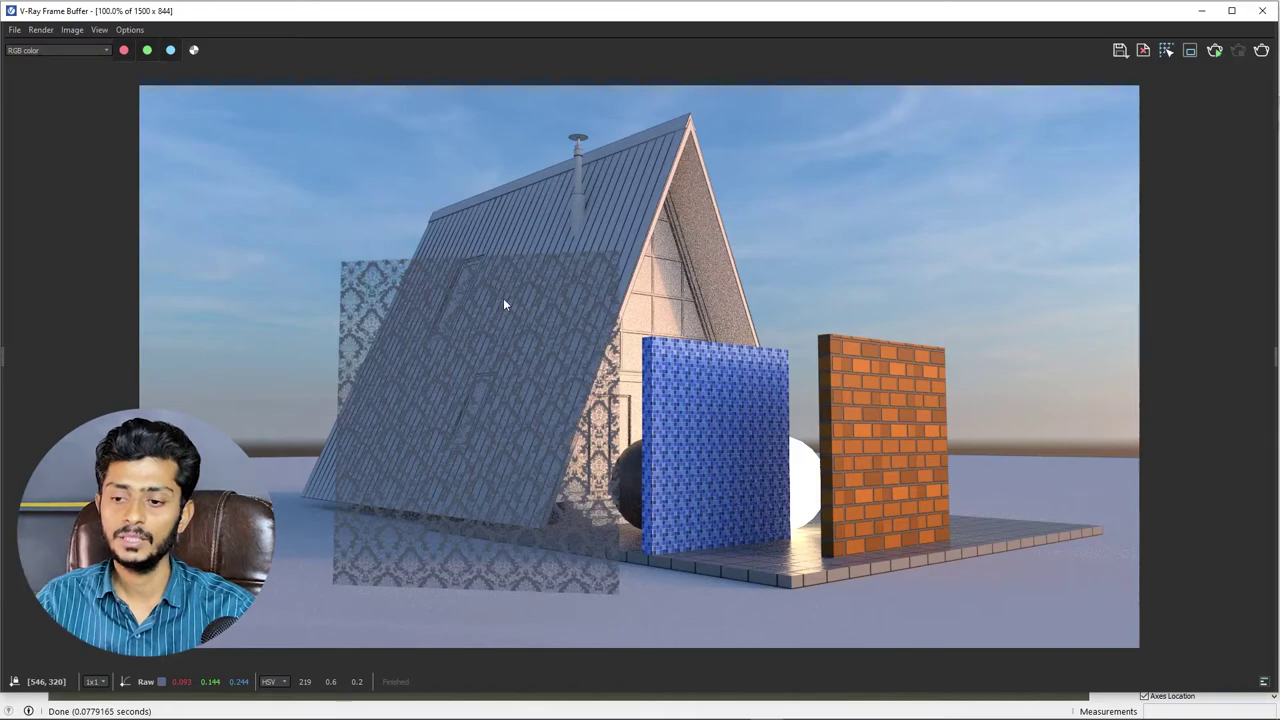
# - Close the Frame Buffer and V-Ray Asset Editor, then deselect everything in the model
pyautogui.click(1262, 10)
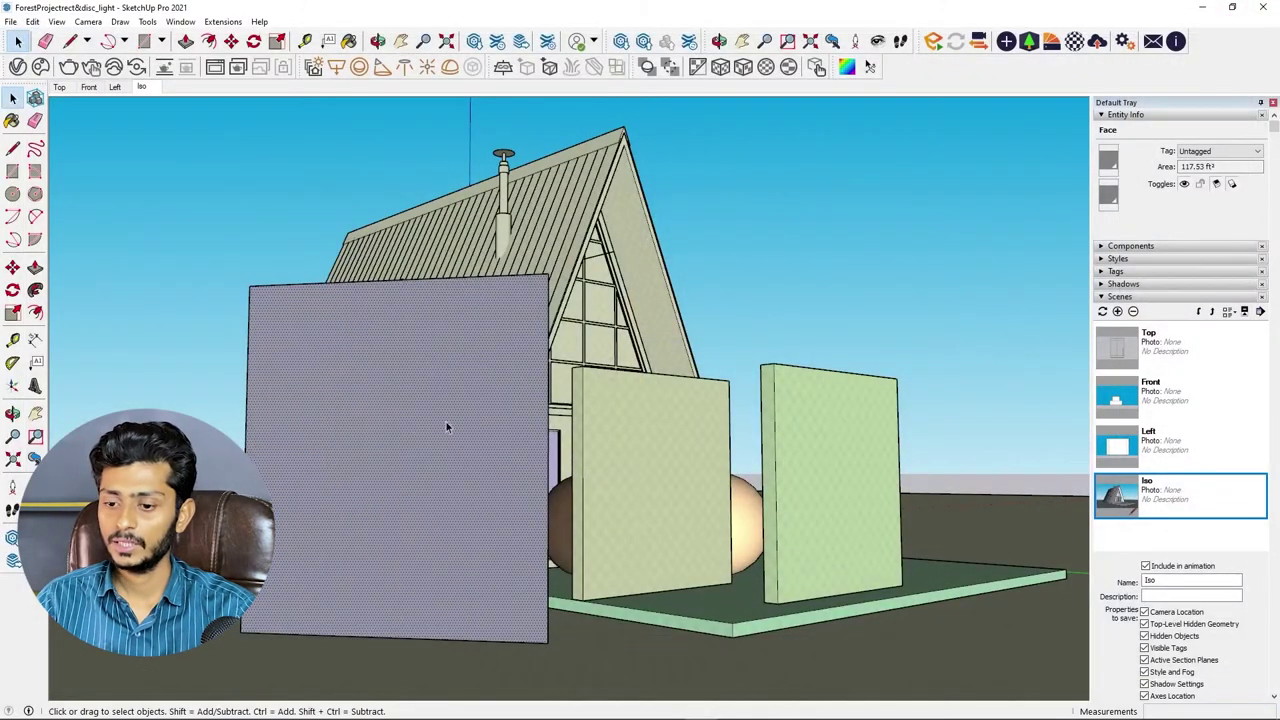
pyautogui.click(17, 66)
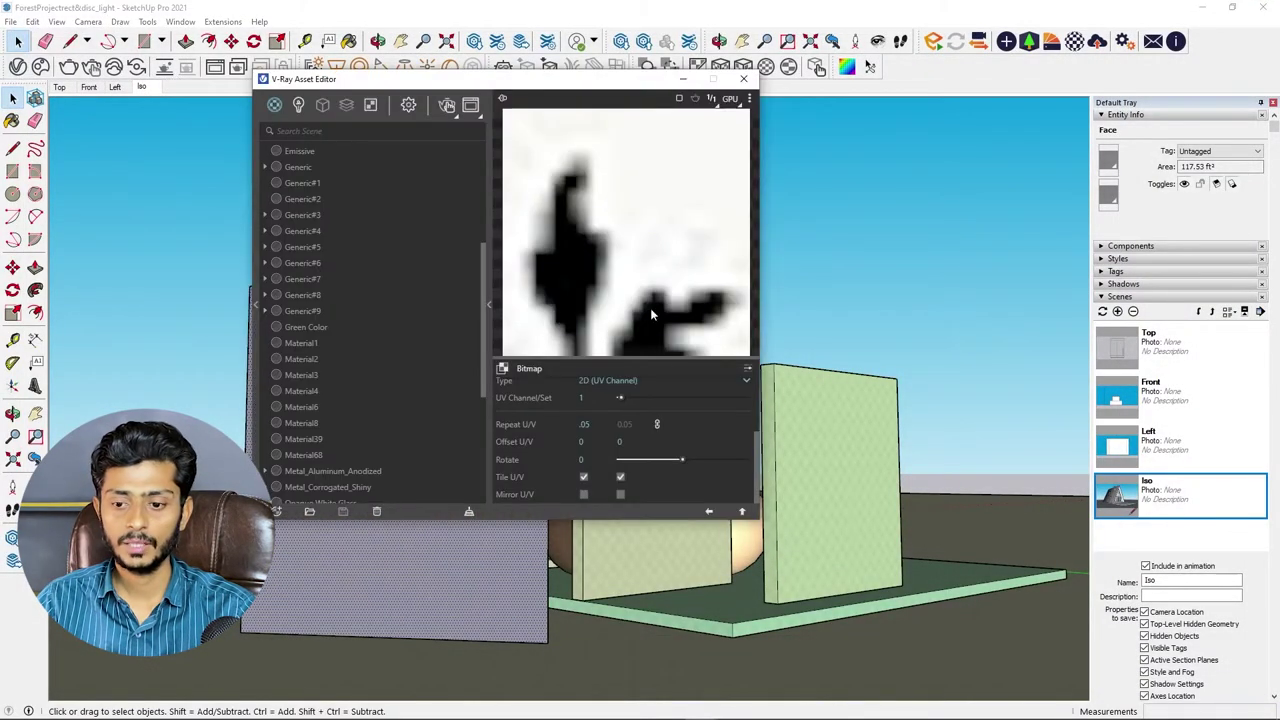
pyautogui.scroll(5, 757, 458)
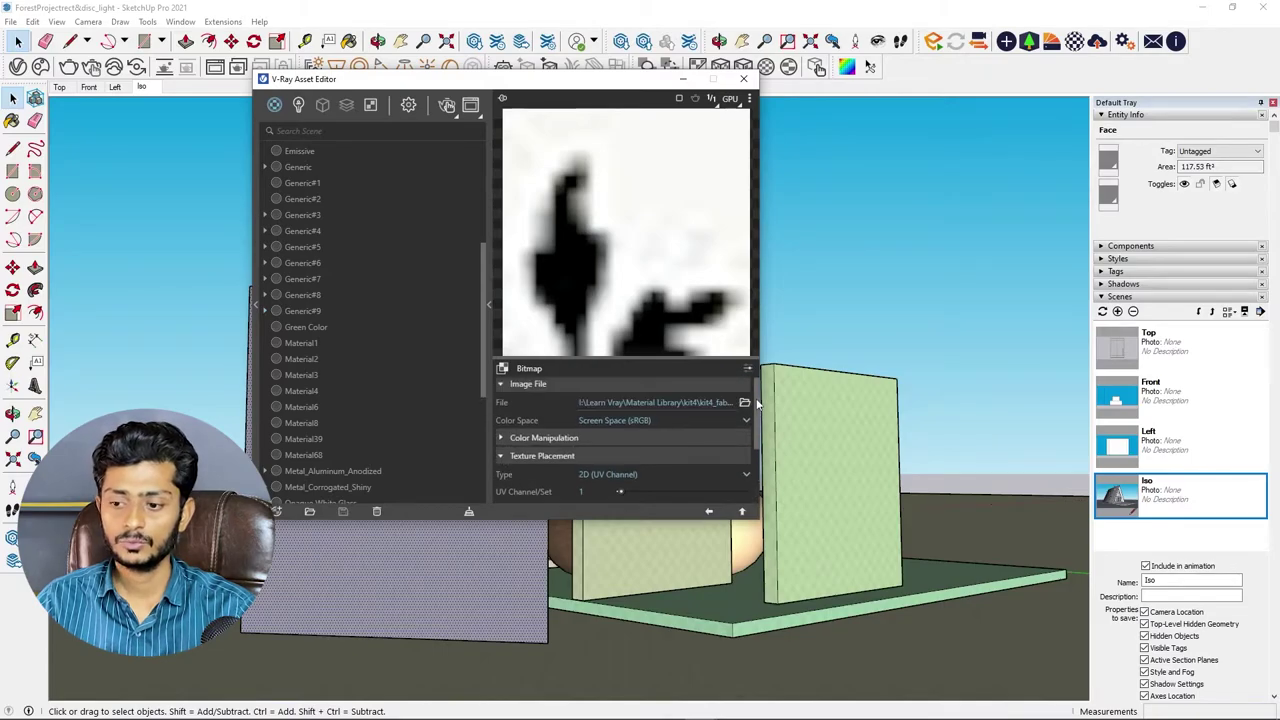
pyautogui.click(743, 79)
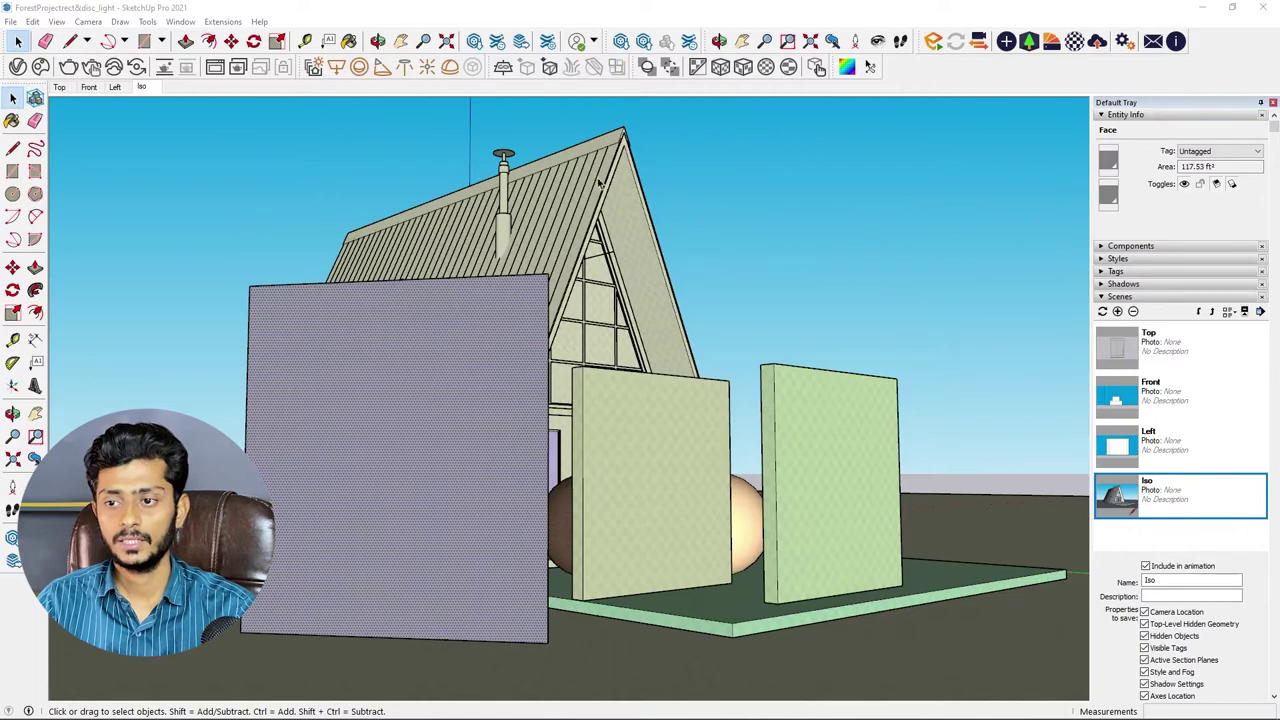
pyautogui.click(736, 222)
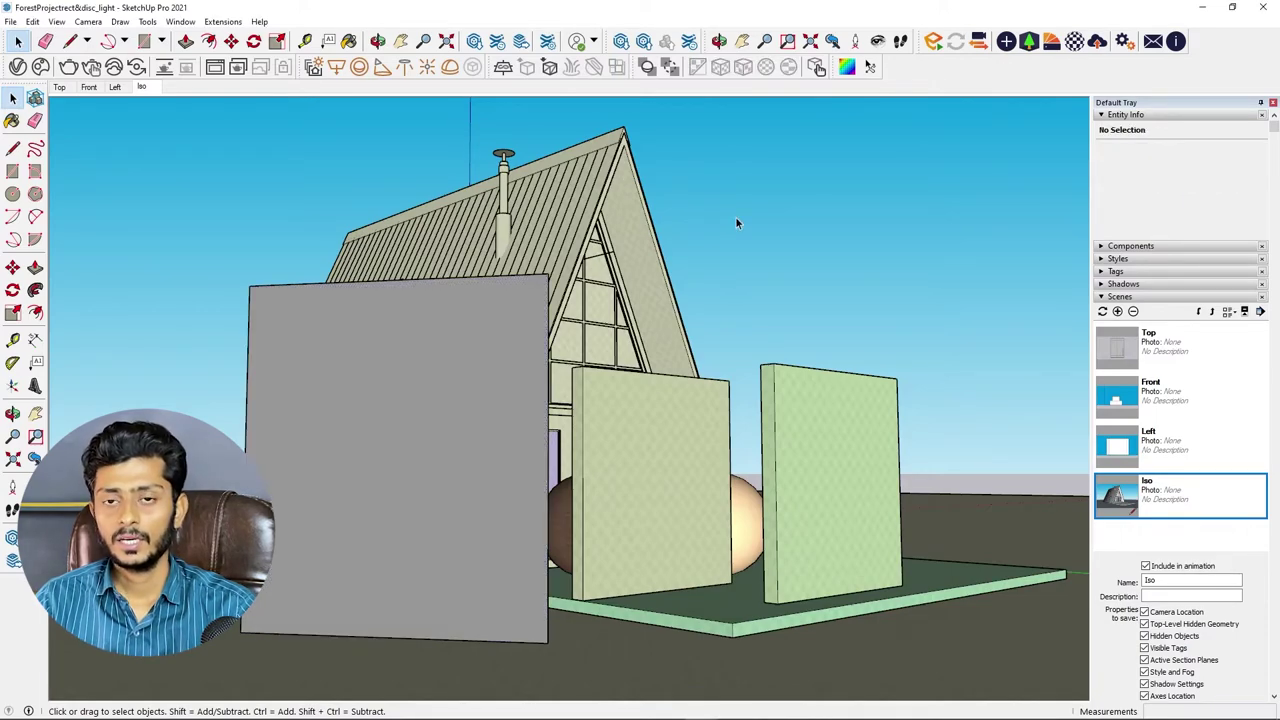